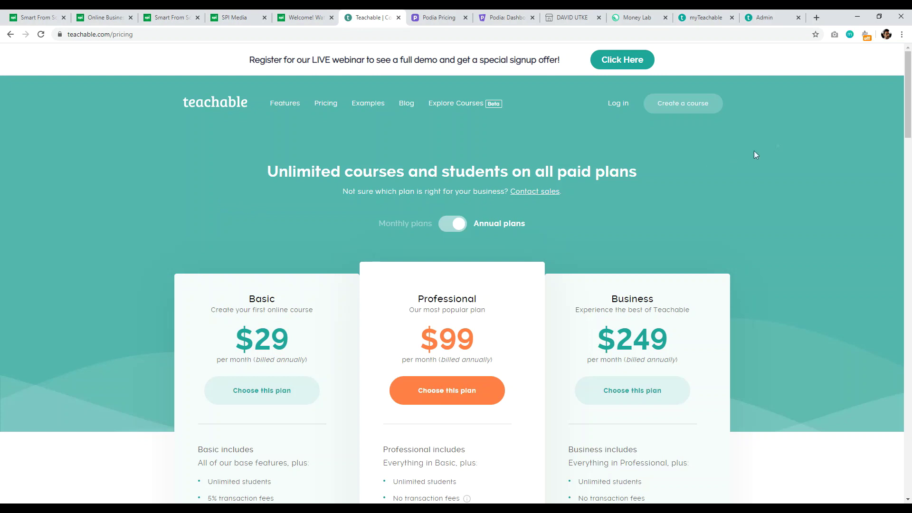
Step: Examine the Basic plan on the Teachable pricing page, highlighting its monthly price and its transaction fee
drag(909, 81, 910, 96)
key(ctrl+Tab)
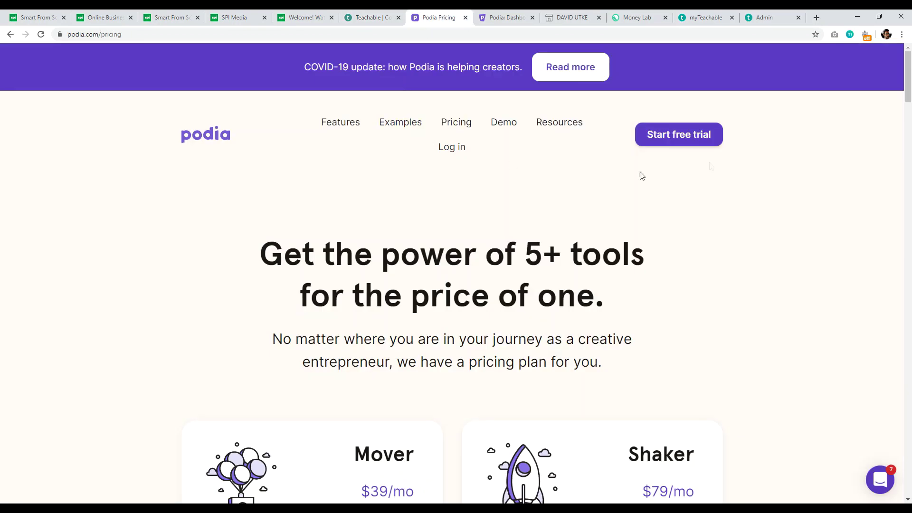
scroll(641, 176, down, 4)
click(363, 18)
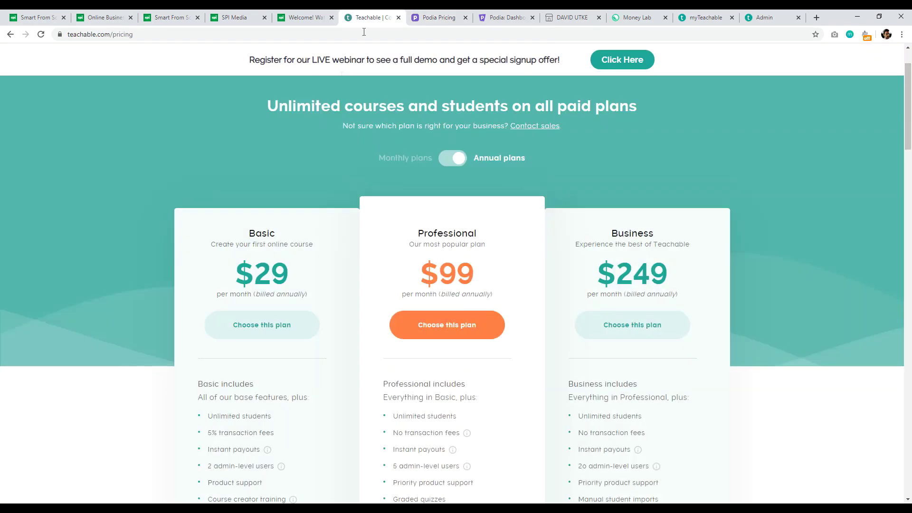
drag(288, 271, 259, 268)
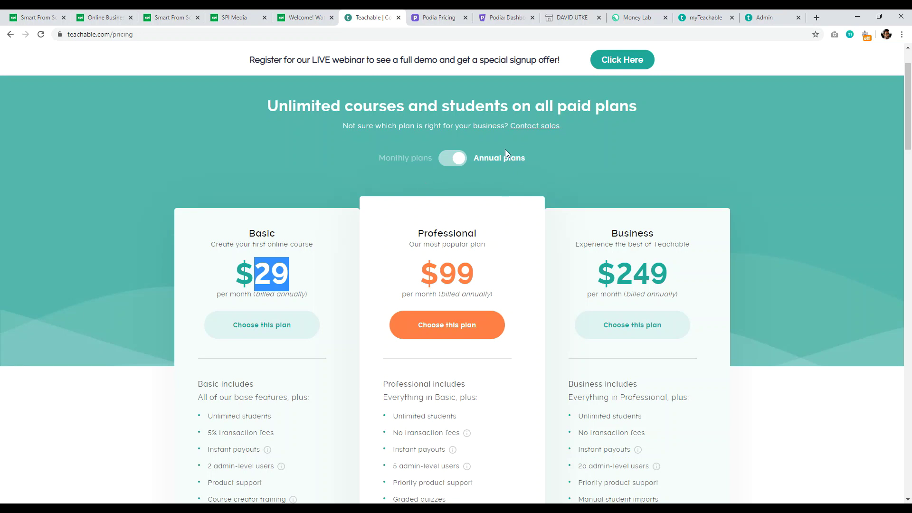
scroll(906, 132, down, 3)
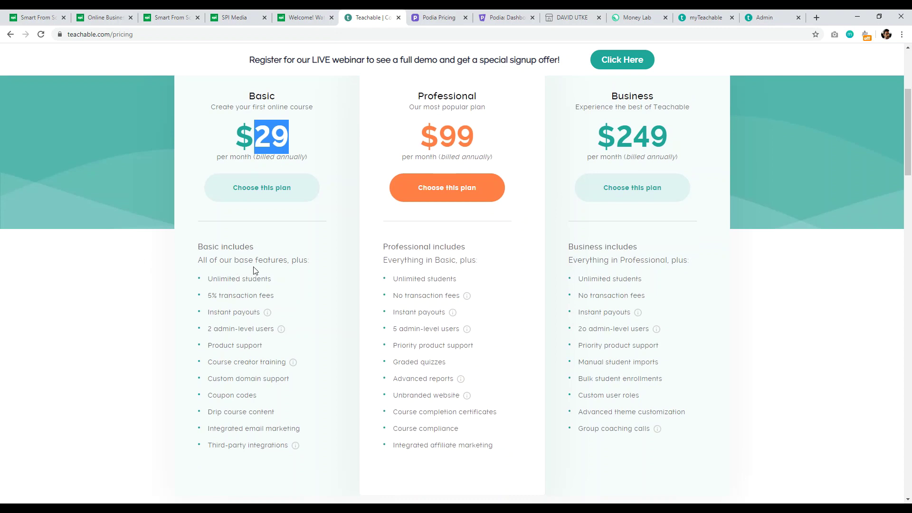
click(209, 296)
drag(209, 295, 270, 298)
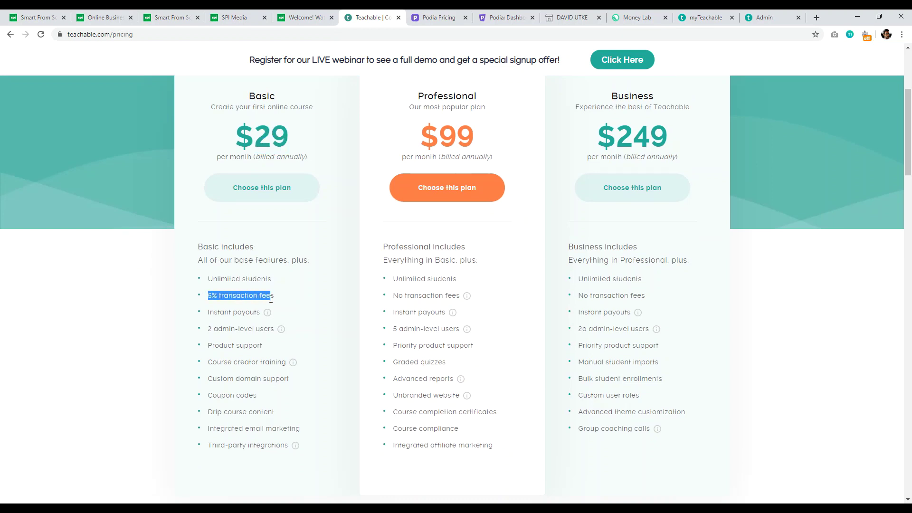
scroll(309, 247, up, 2)
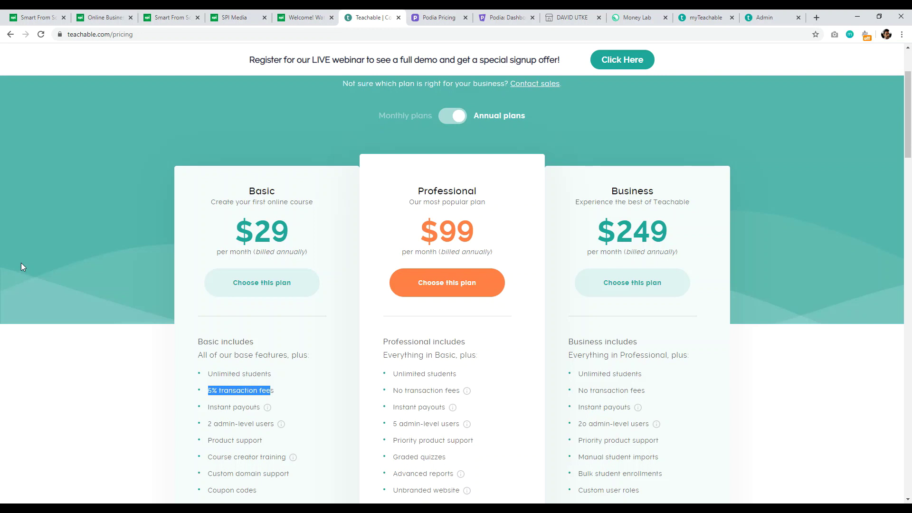
Step: Review the features included in all Teachable plans and highlight the free plan offer beneath them
drag(910, 111, 897, 202)
drag(364, 344, 542, 345)
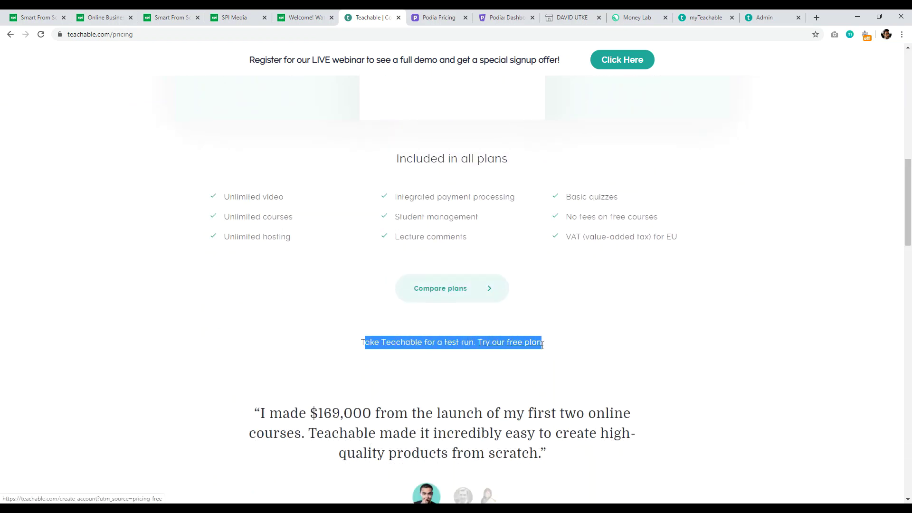
click(588, 300)
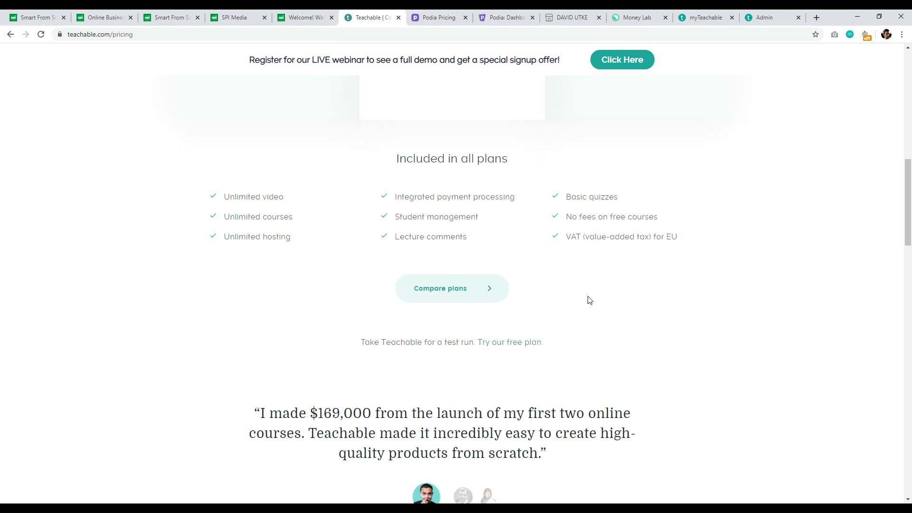
drag(904, 231, 910, 164)
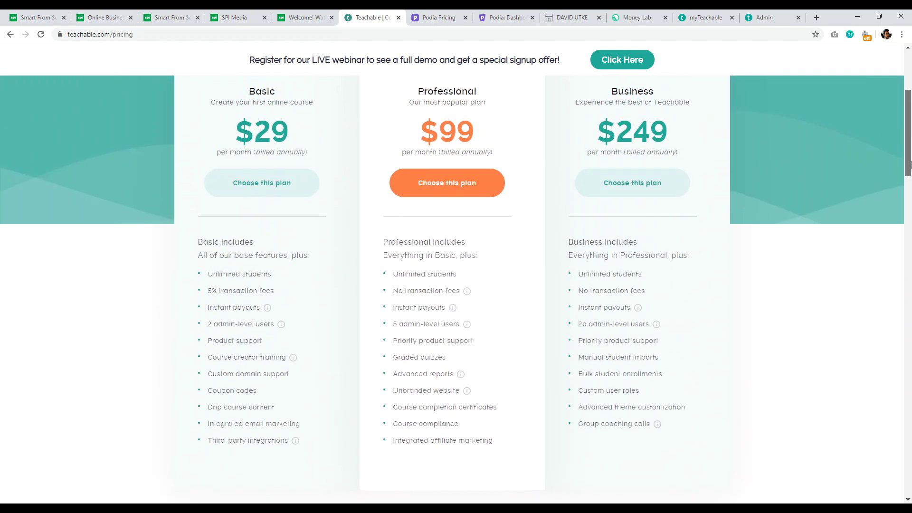
scroll(757, 201, up, 5)
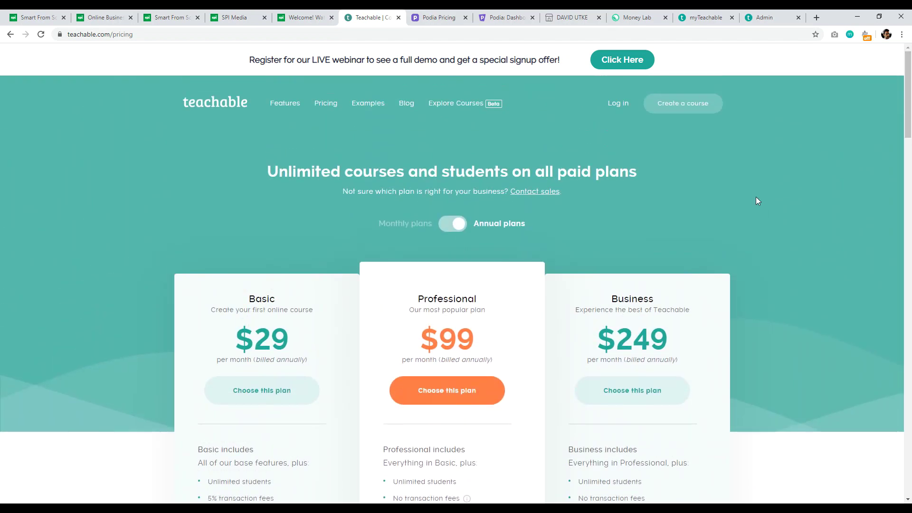
Step: Switch to the Podia pricing page and look at the Mover and Shaker plans, highlighting the Mover name
click(448, 19)
scroll(800, 226, up, 3)
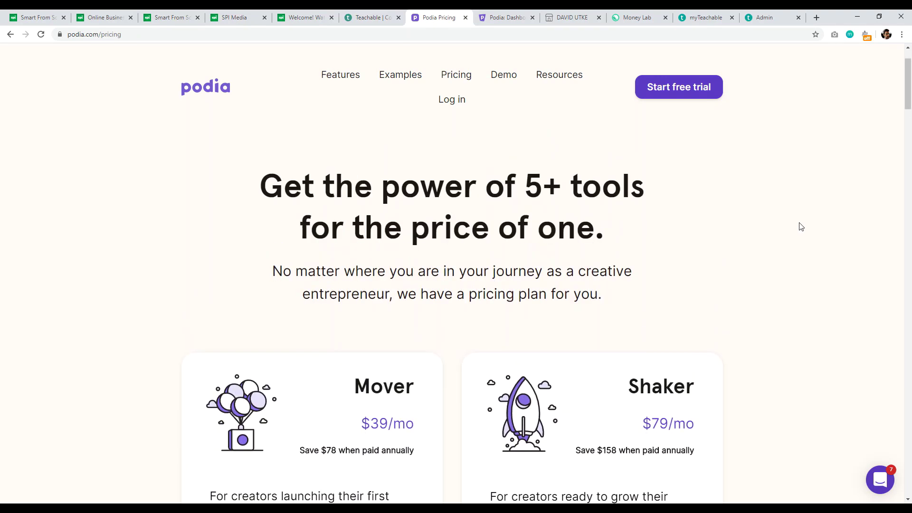
scroll(796, 227, up, 1)
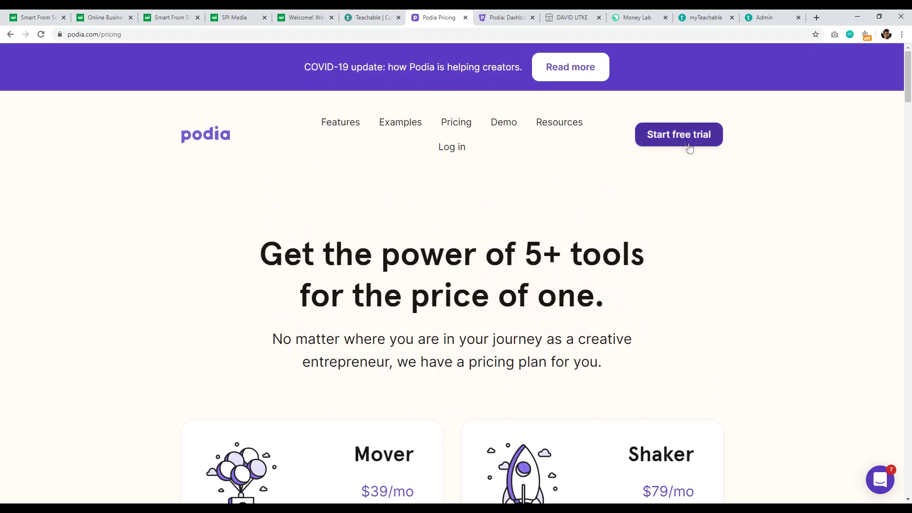
scroll(554, 236, down, 2)
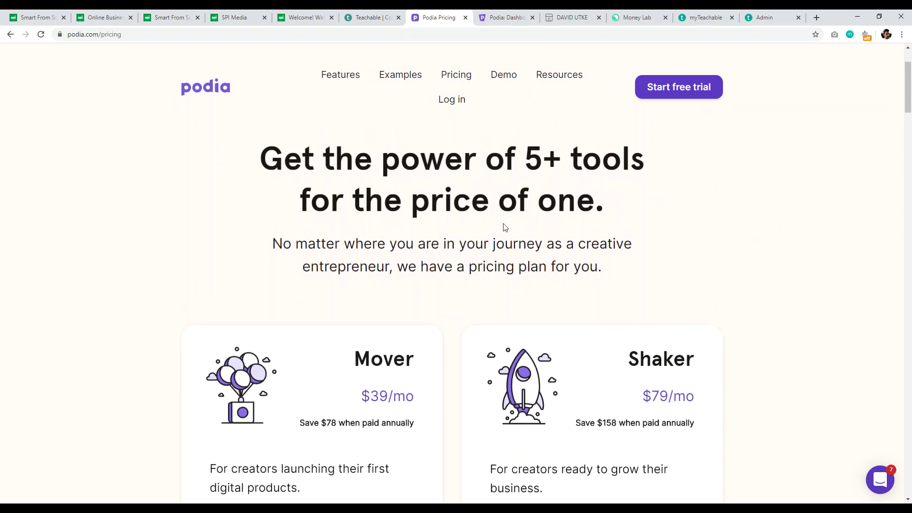
scroll(505, 226, down, 2)
drag(415, 266, 357, 268)
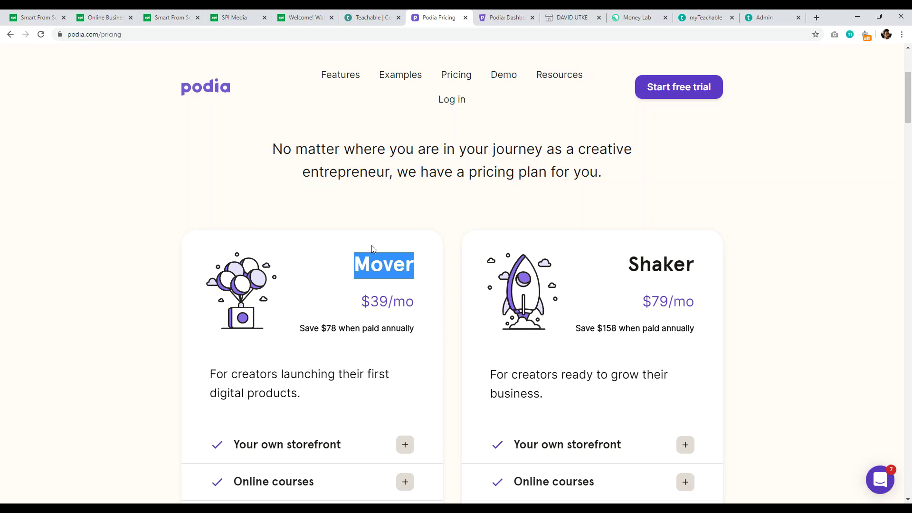
click(480, 222)
Step: Read through the feature lists of Podia's Mover and Shaker plans, from the storefront down to third-party code
drag(909, 106, 909, 134)
scroll(295, 212, up, 2)
scroll(278, 299, down, 1)
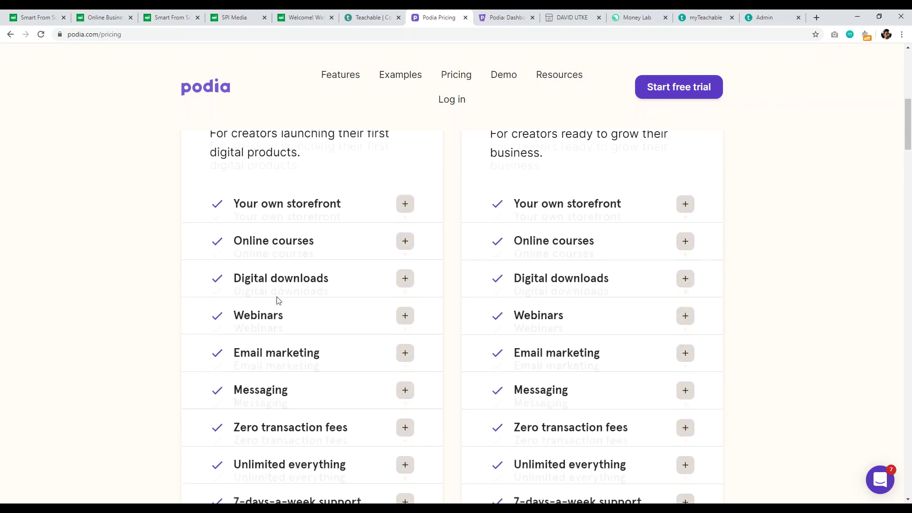
scroll(270, 314, down, 1)
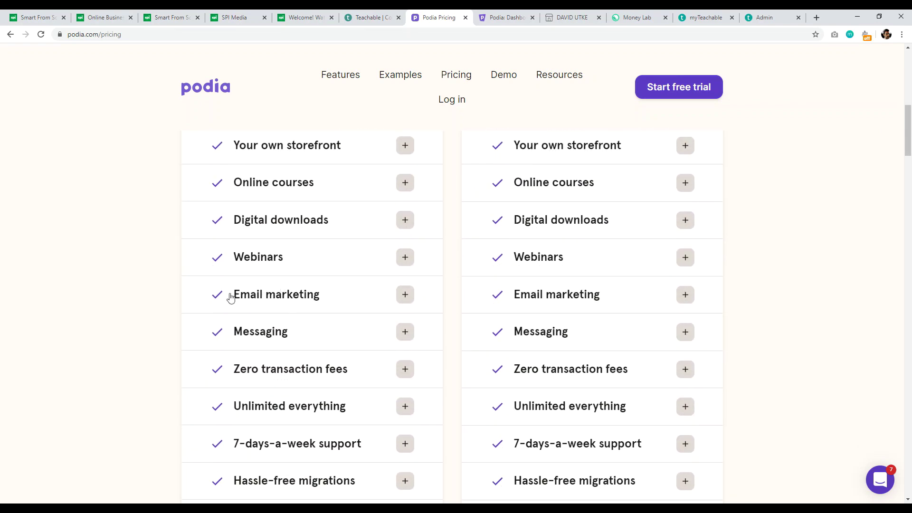
scroll(248, 320, down, 4)
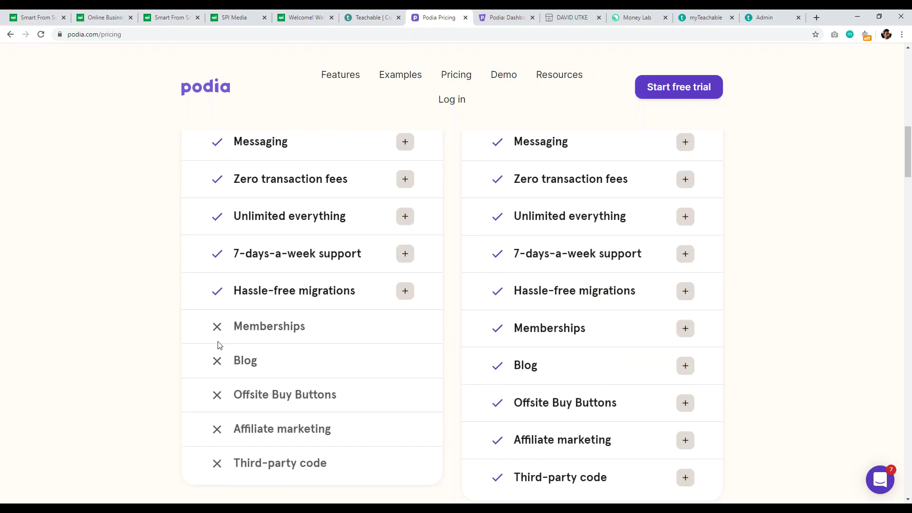
scroll(230, 295, down, 2)
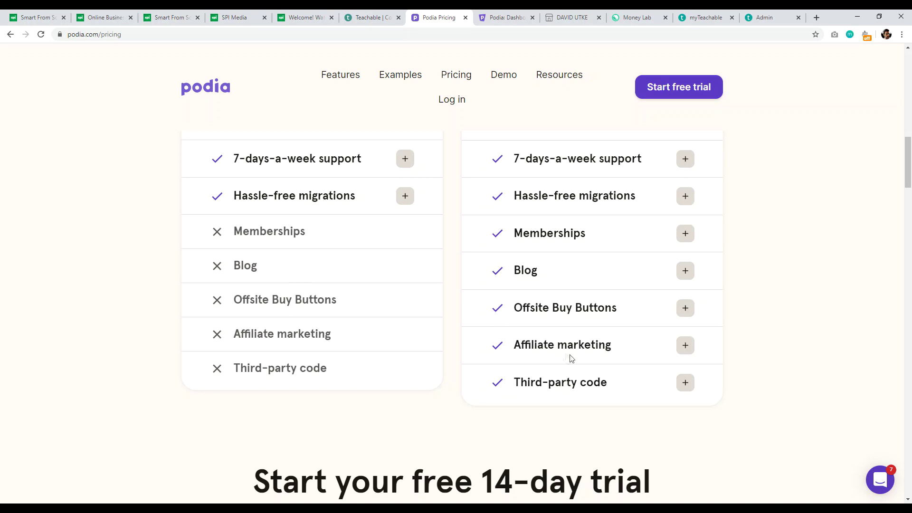
scroll(513, 356, up, 10)
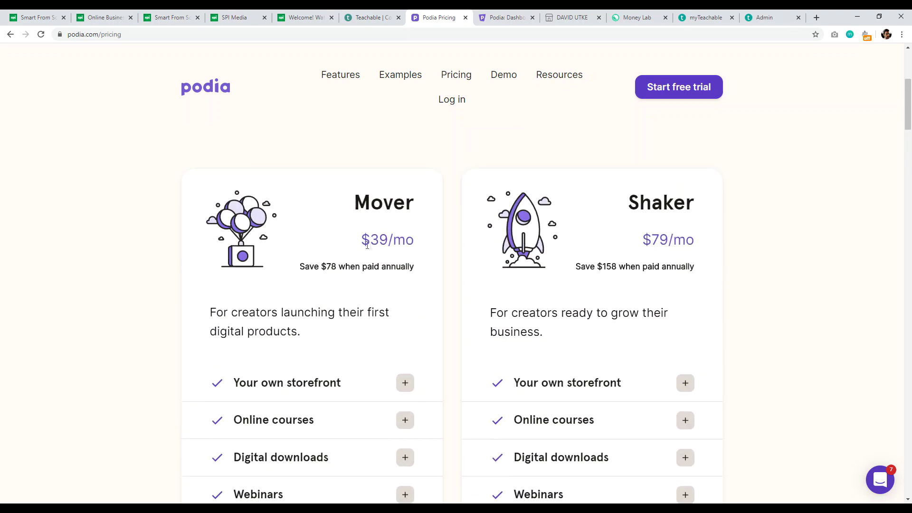
Step: Compare the monthly price of Podia's Mover plan with the price of Teachable's Professional plan
drag(327, 266, 346, 267)
drag(370, 239, 385, 238)
click(371, 18)
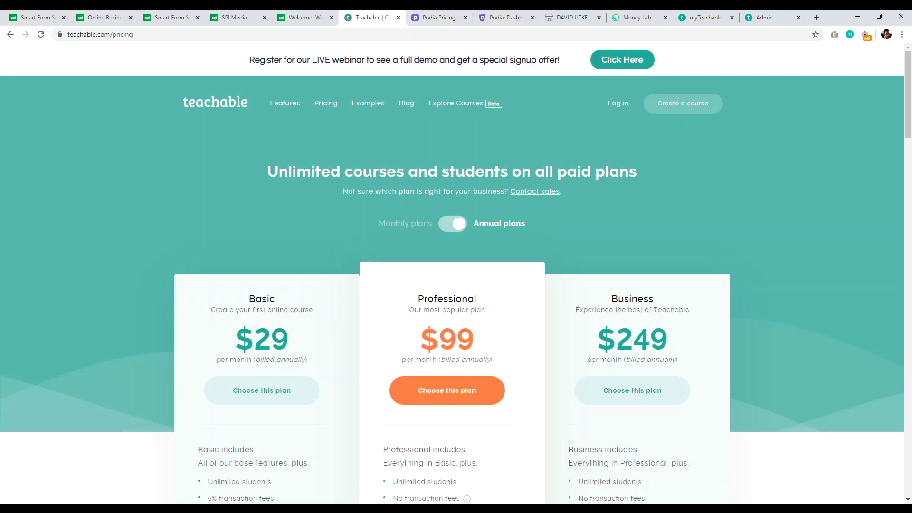
drag(475, 339, 442, 338)
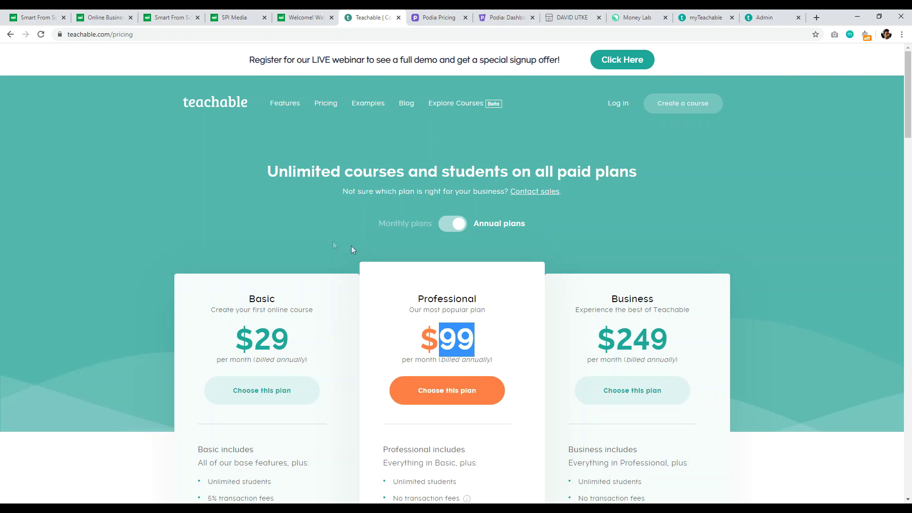
click(399, 299)
drag(465, 340, 439, 336)
click(268, 215)
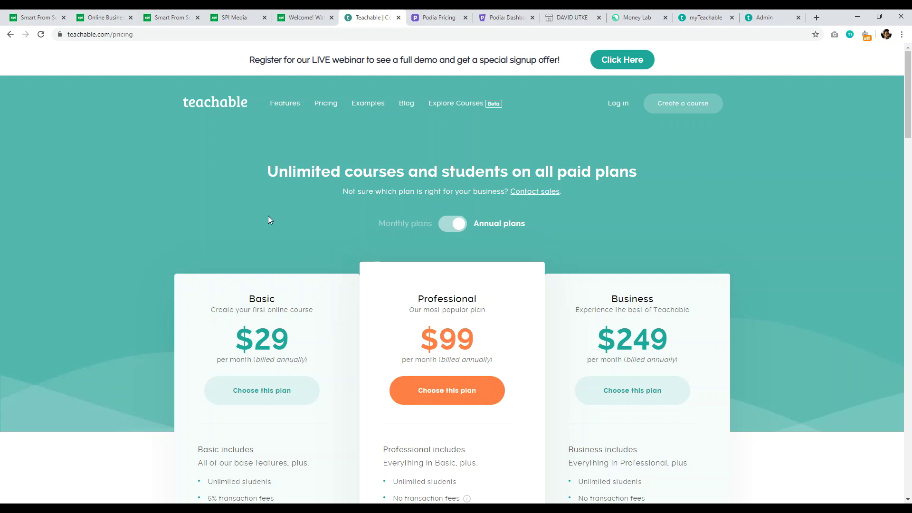
Step: Return to the Podia pricing page and check which Shaker features are missing from the Mover plan
click(439, 17)
click(342, 203)
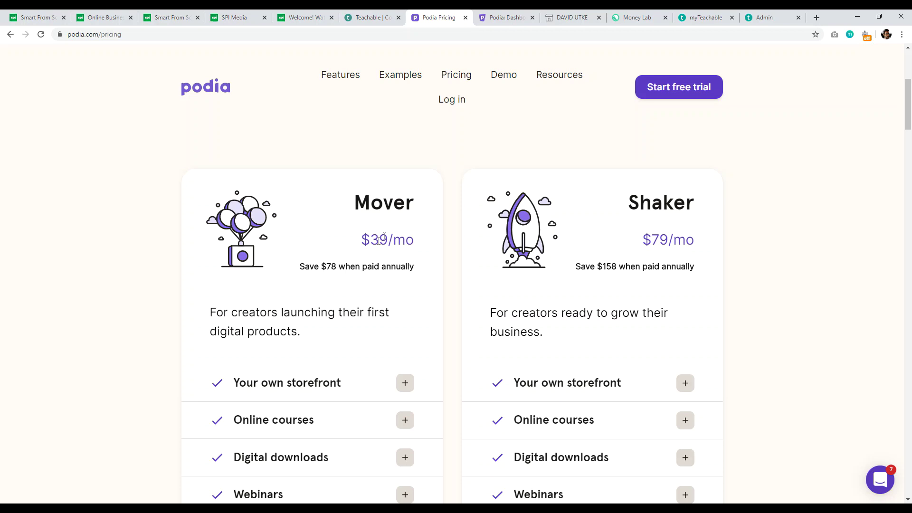
scroll(739, 223, down, 3)
scroll(565, 258, down, 6)
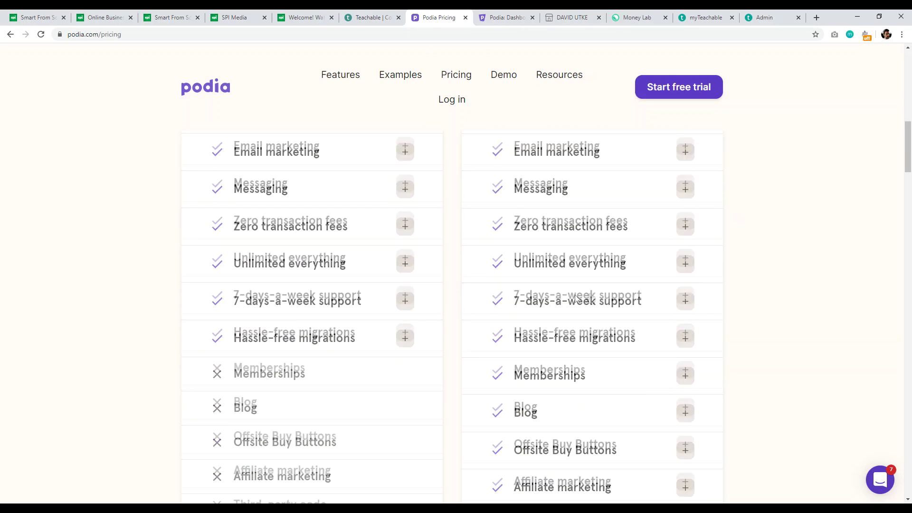
scroll(588, 234, up, 6)
scroll(591, 257, up, 5)
scroll(613, 266, down, 11)
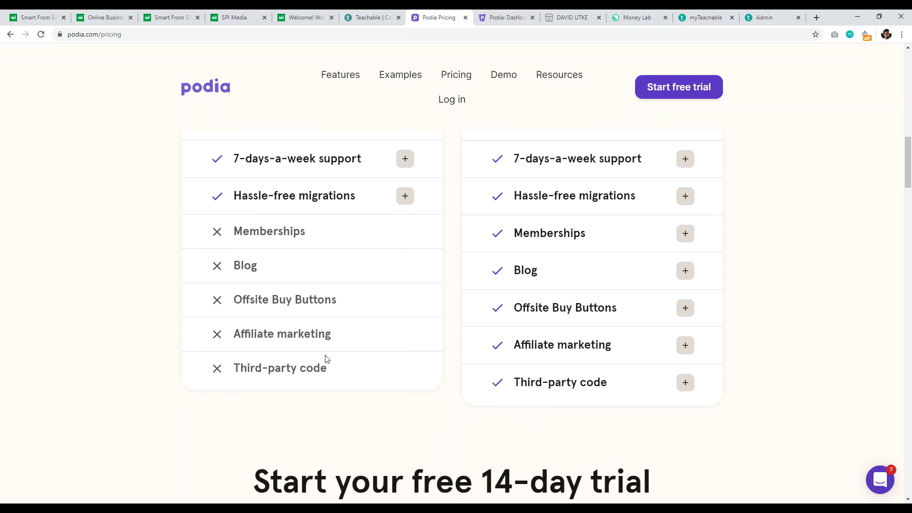
scroll(346, 352, up, 12)
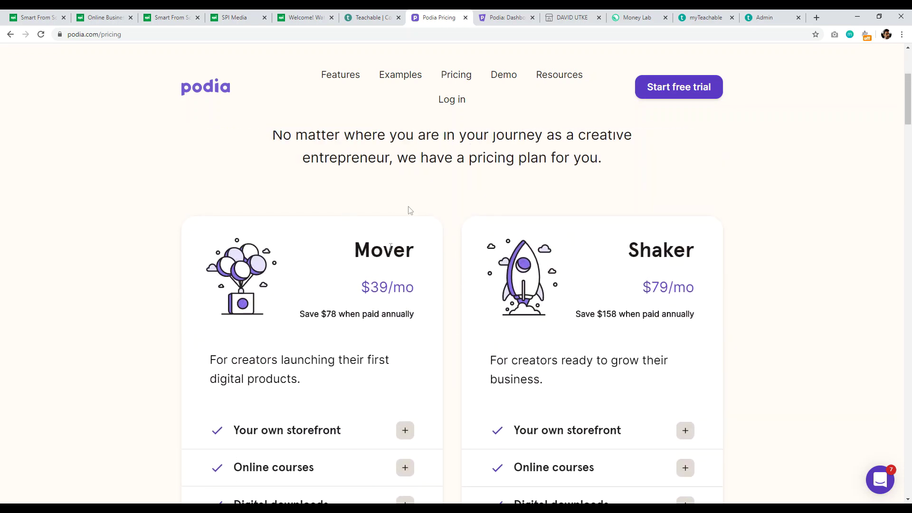
Step: Open the Smart from Scratch course page as a Teachable example and examine its title, video and enrolment offer
click(368, 17)
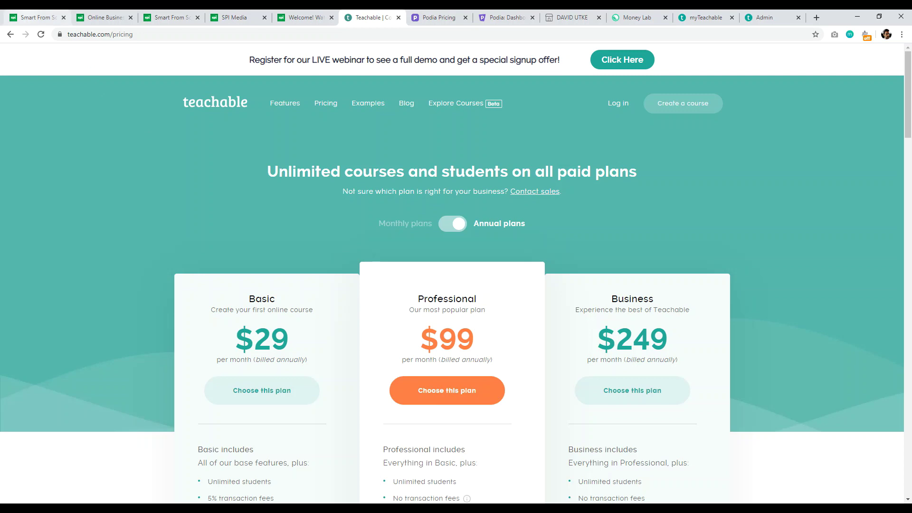
click(33, 17)
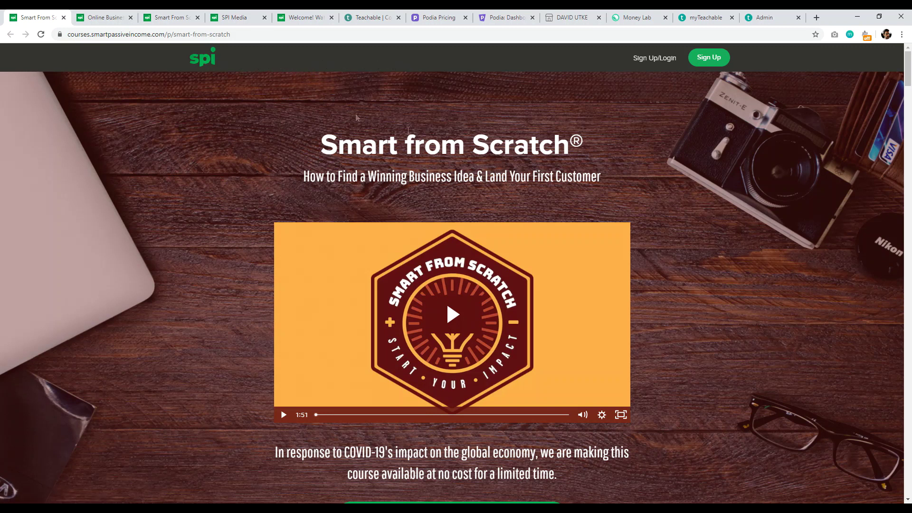
drag(326, 142, 667, 155)
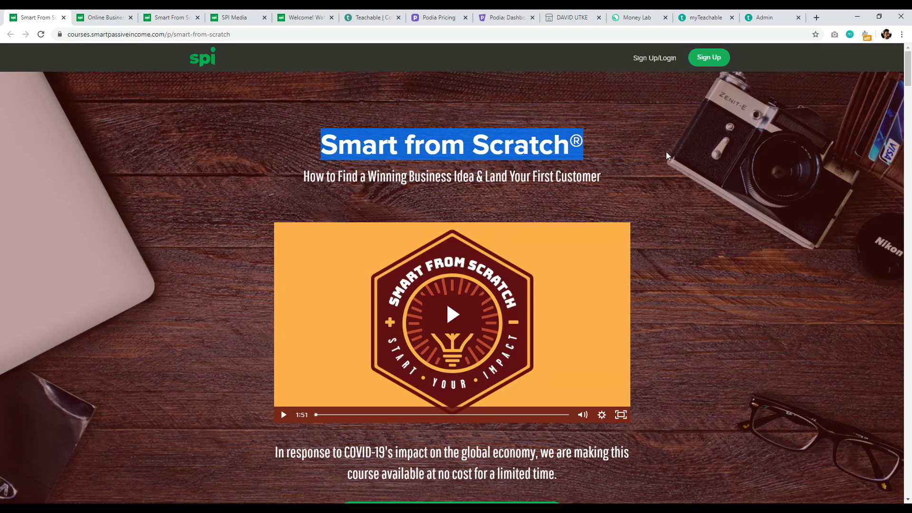
scroll(672, 155, down, 2)
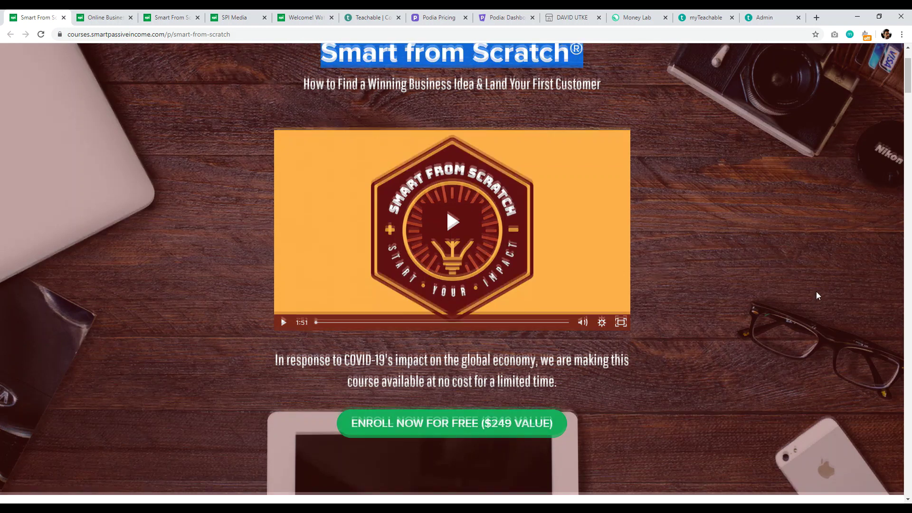
scroll(817, 295, up, 2)
click(598, 156)
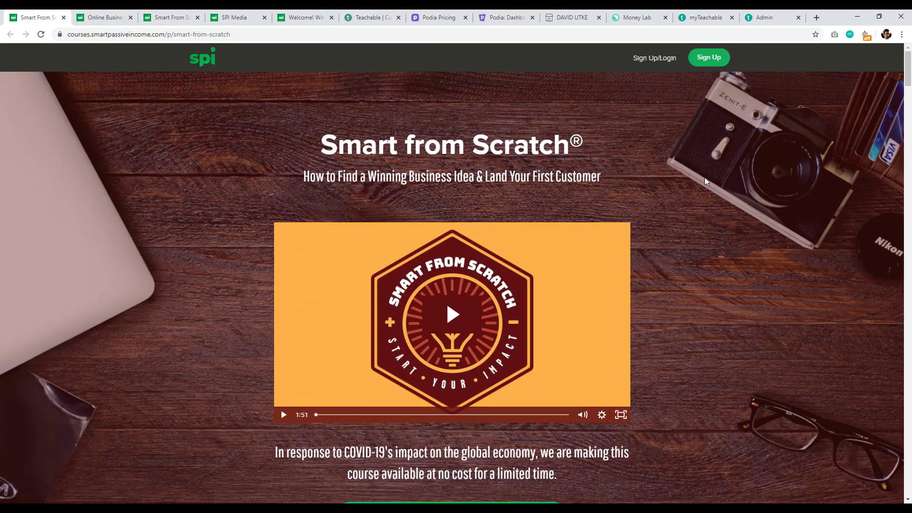
Step: Examine the Smart from Scratch sales page, including its idea-testing pitch, student testimonial and Frequently Asked Questions
drag(314, 148, 424, 145)
drag(909, 69, 909, 98)
drag(908, 104, 908, 258)
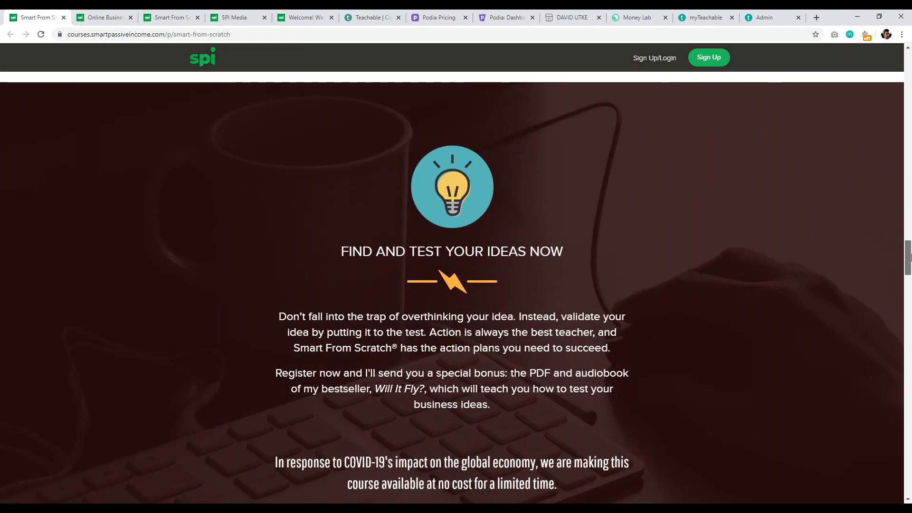
drag(375, 321, 513, 404)
scroll(564, 410, down, 2)
drag(413, 362, 493, 367)
scroll(665, 347, down, 15)
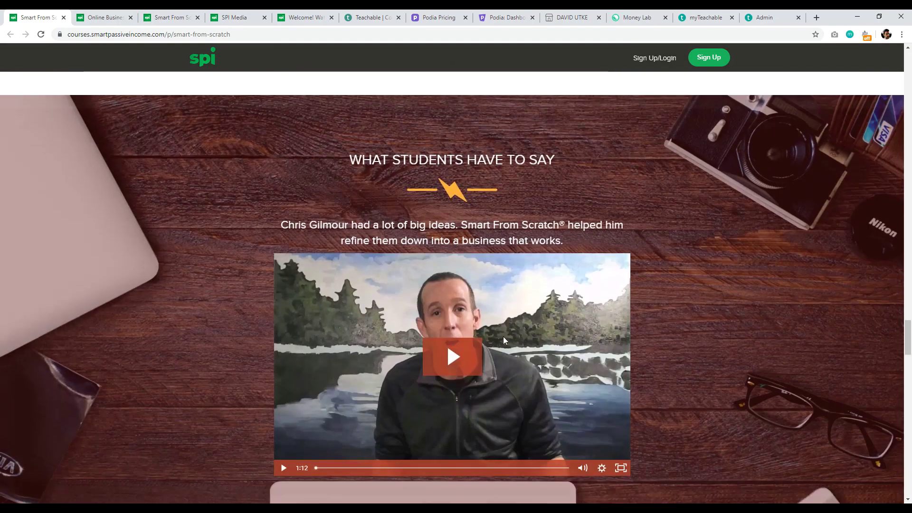
scroll(502, 337, down, 8)
drag(428, 293, 365, 249)
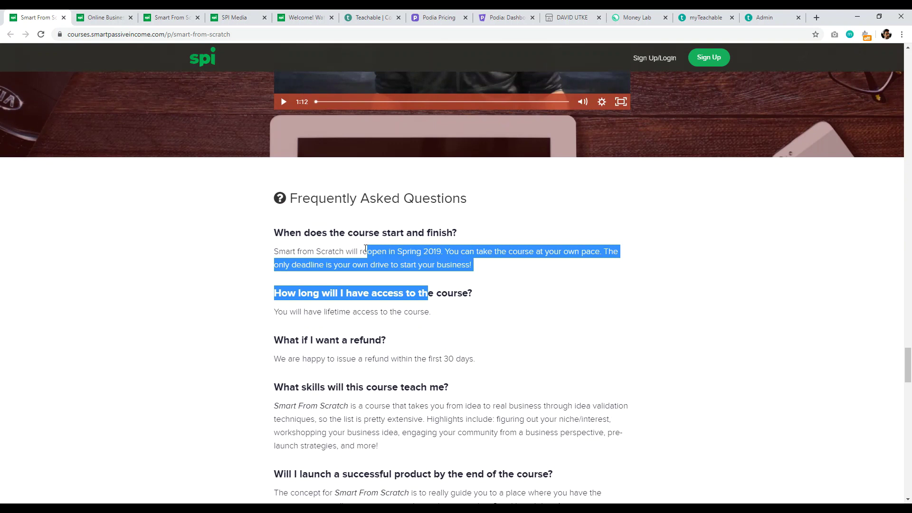
drag(907, 365, 909, 53)
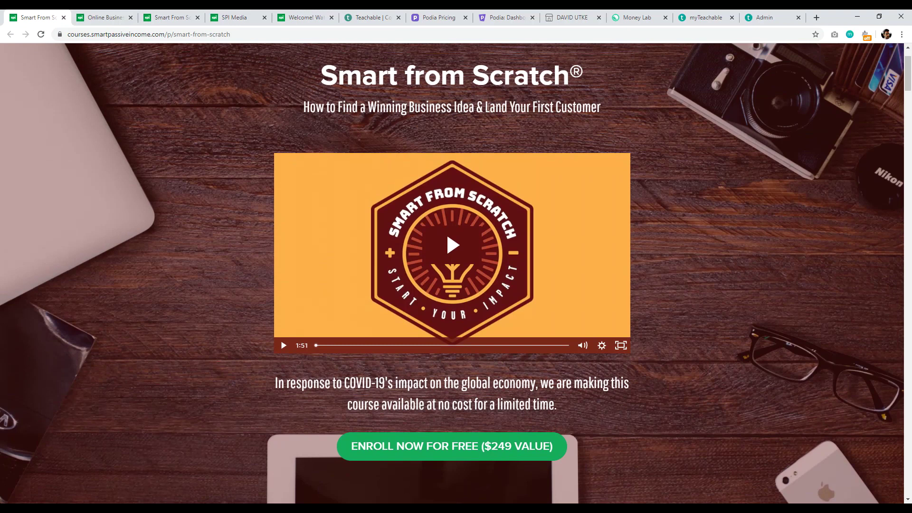
Step: Examine Teachable's checkout page for Power-Up Podcasting 2.0, including the order summary, account and payment fields, student testimonial, course inclusions and guarantee
scroll(217, 255, down, 2)
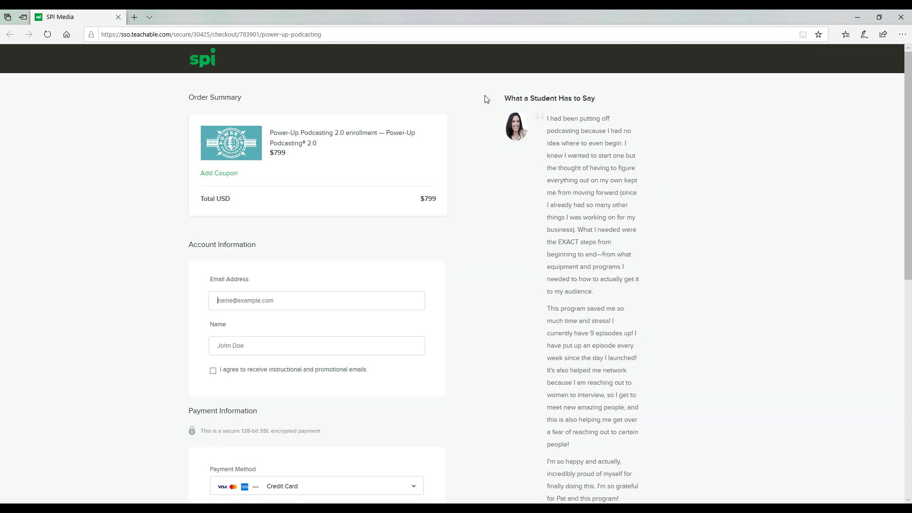
scroll(285, 192, down, 5)
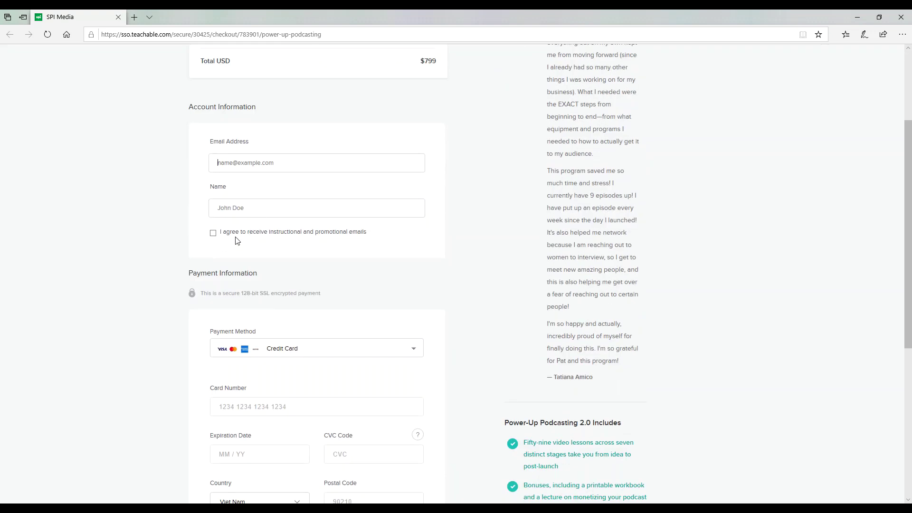
scroll(287, 260, down, 2)
scroll(574, 203, up, 4)
scroll(556, 316, down, 3)
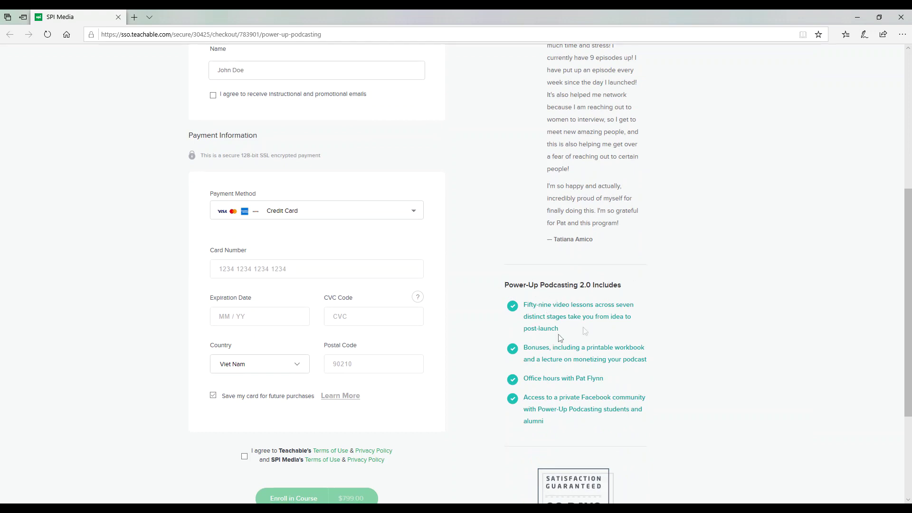
scroll(570, 285, up, 5)
drag(561, 131, 630, 322)
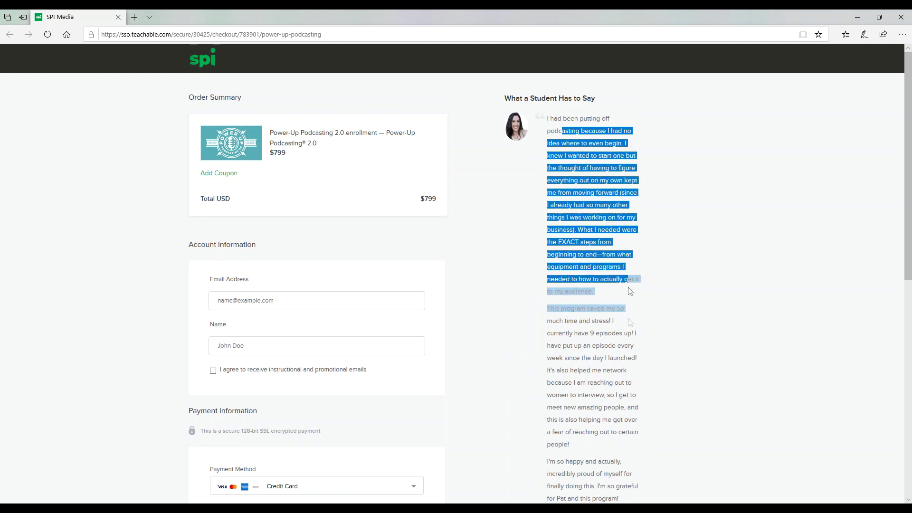
scroll(630, 291, down, 8)
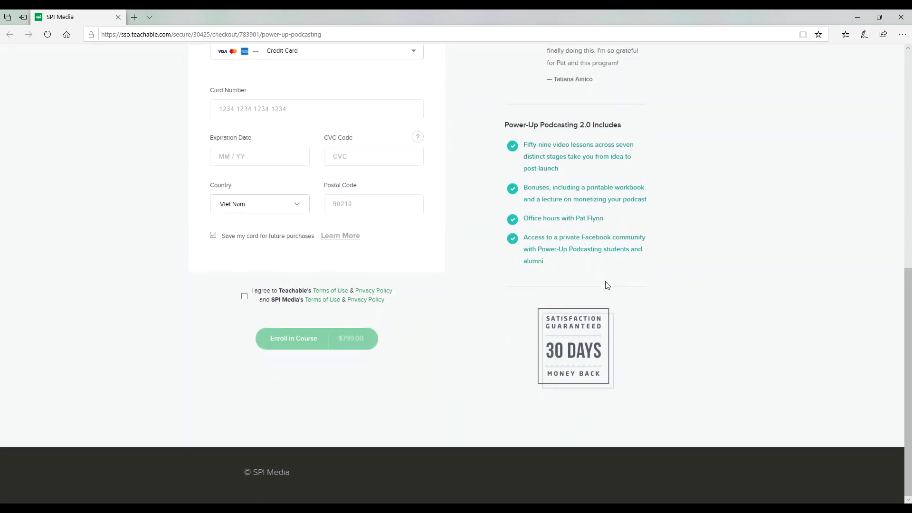
scroll(523, 209, up, 7)
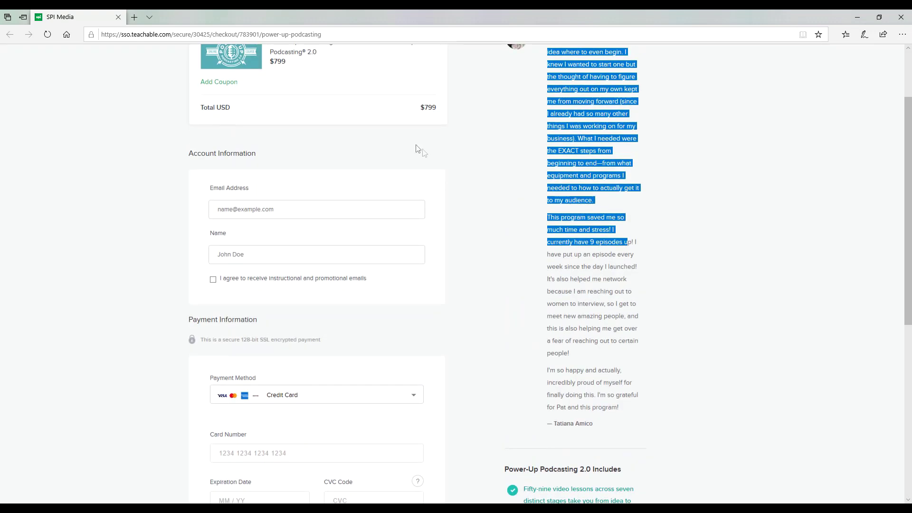
scroll(416, 148, up, 2)
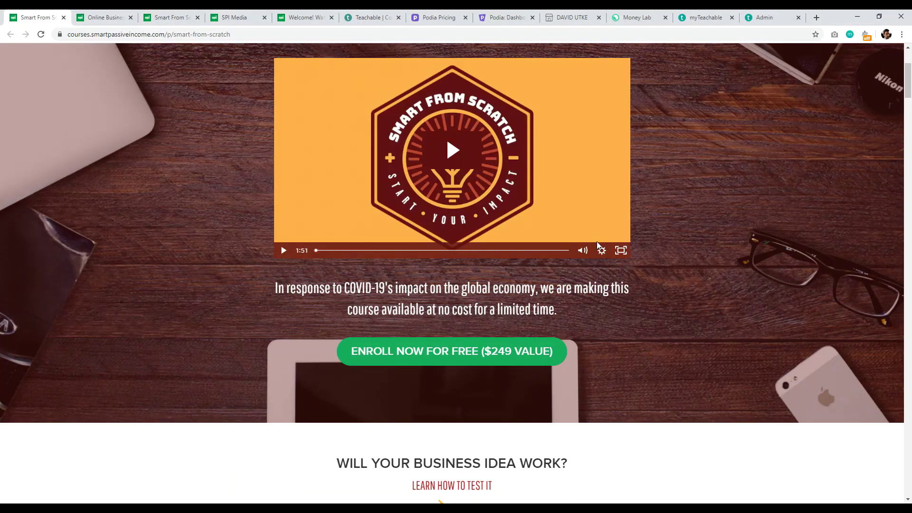
Step: From the Money Lab product listing, open the PageSpeed for Bloggers course page in a separate tab as a Podia example
click(637, 17)
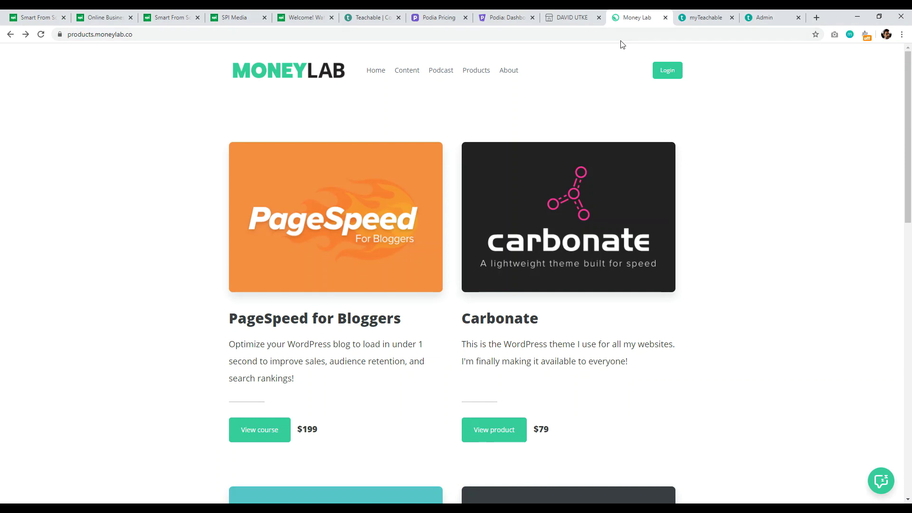
right_click(248, 429)
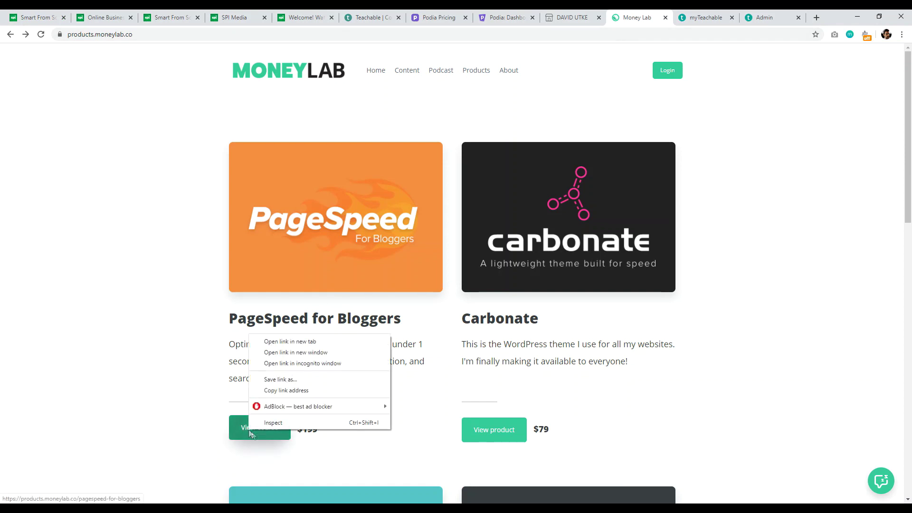
click(294, 342)
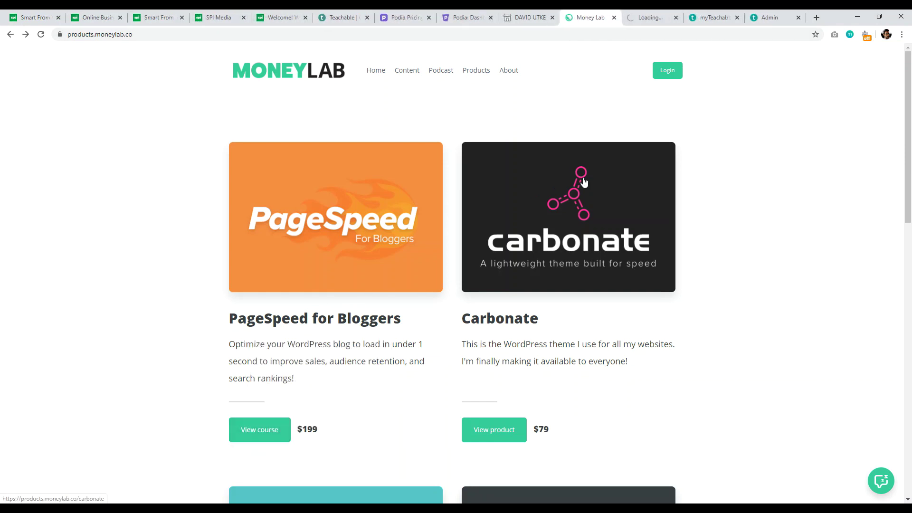
click(634, 18)
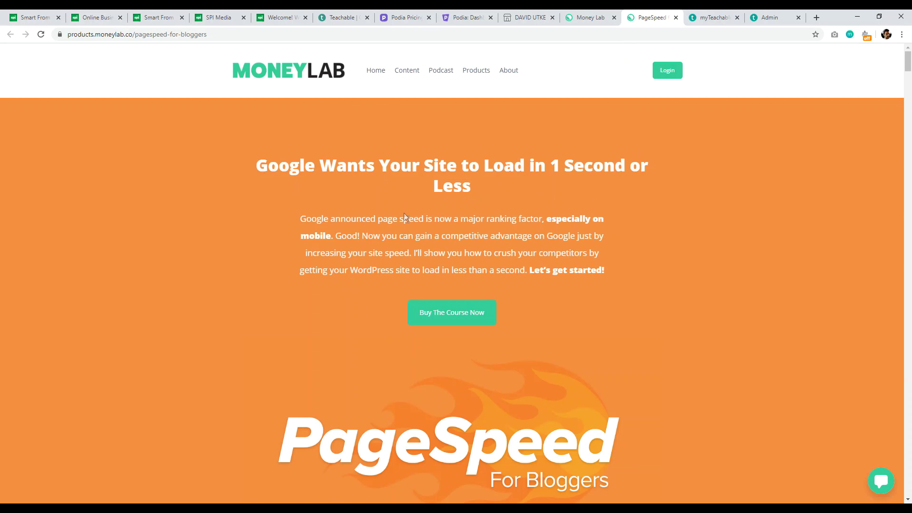
Step: Bring up the checkout for PageSpeed for Bloggers to examine Podia's purchase form, and cancel the purchase
click(456, 313)
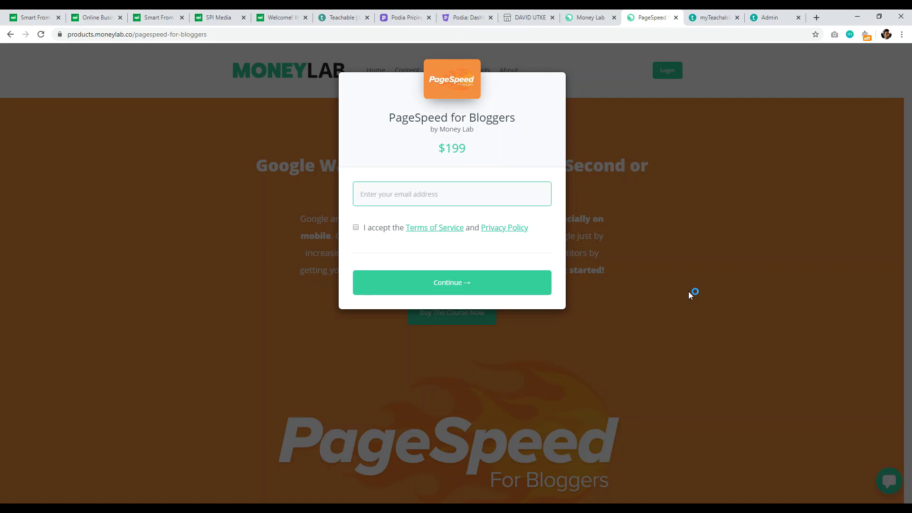
click(736, 247)
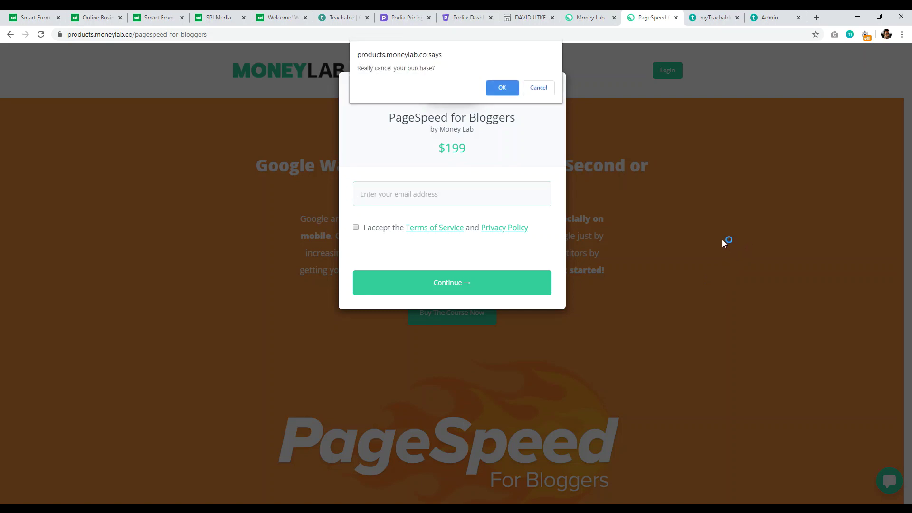
click(502, 88)
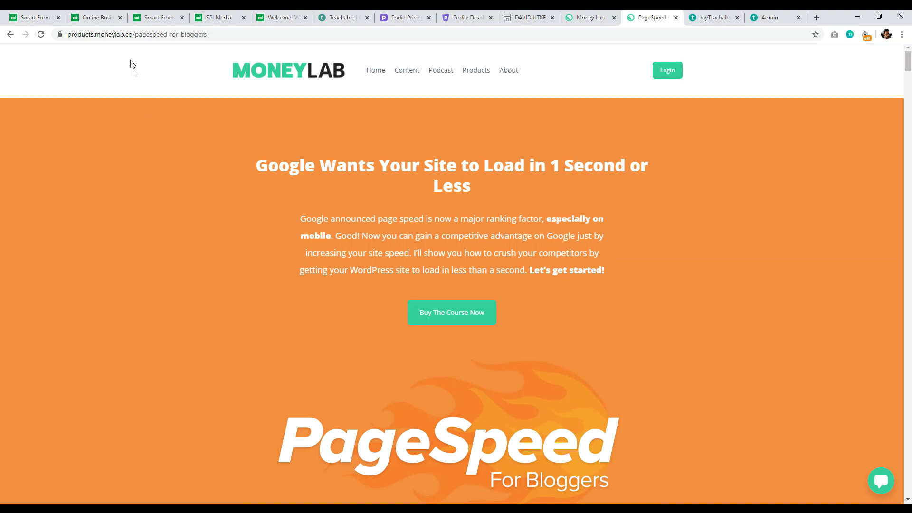
Step: Examine Teachable's thank-you page for the Smart From Scratch enrolment, including the order confirmation, welcome video and link to the course
click(100, 17)
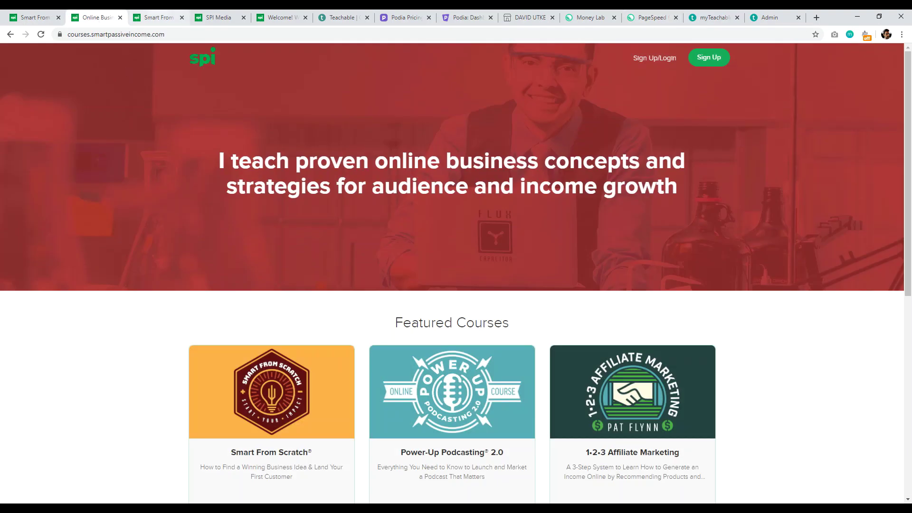
key(ctrl+Tab)
scroll(190, 167, up, 4)
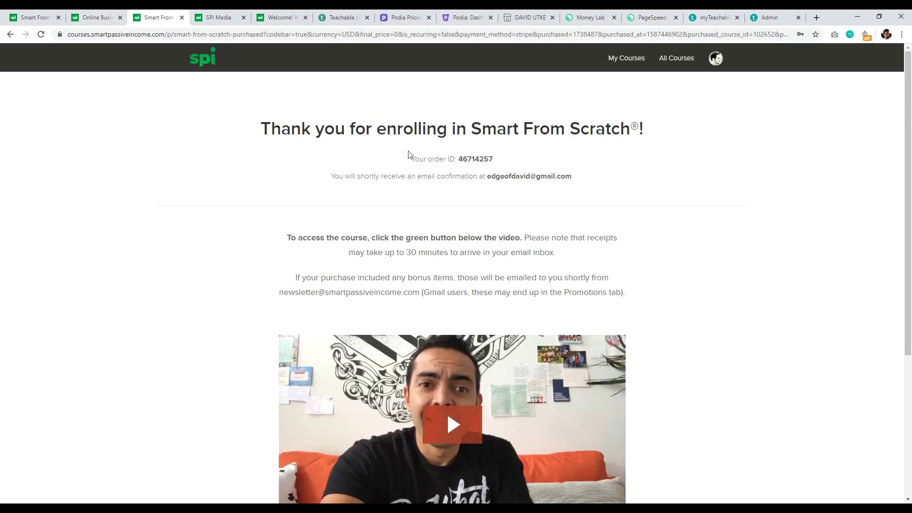
scroll(285, 130, down, 3)
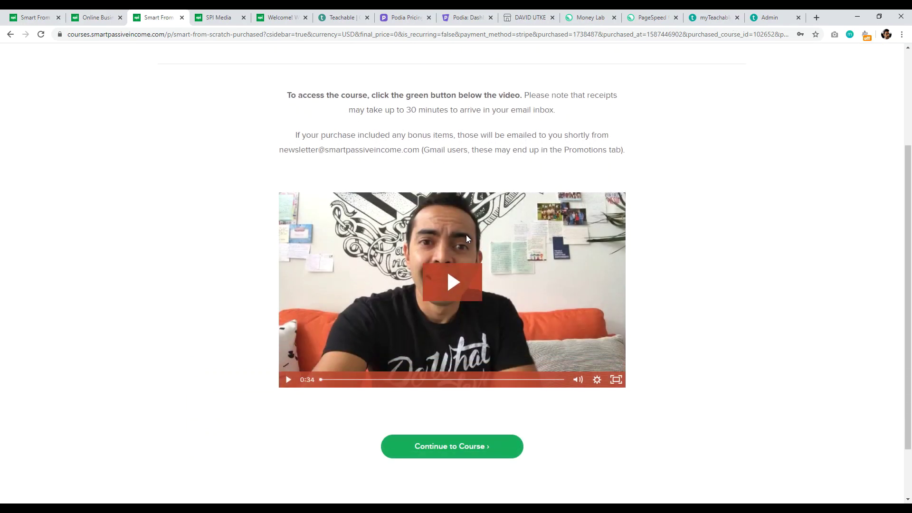
scroll(320, 259, up, 3)
scroll(318, 261, down, 2)
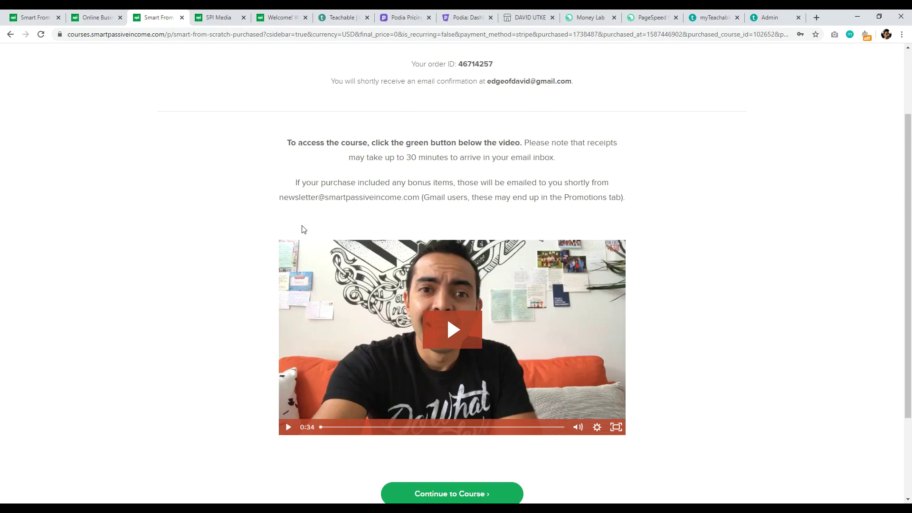
scroll(304, 233, down, 2)
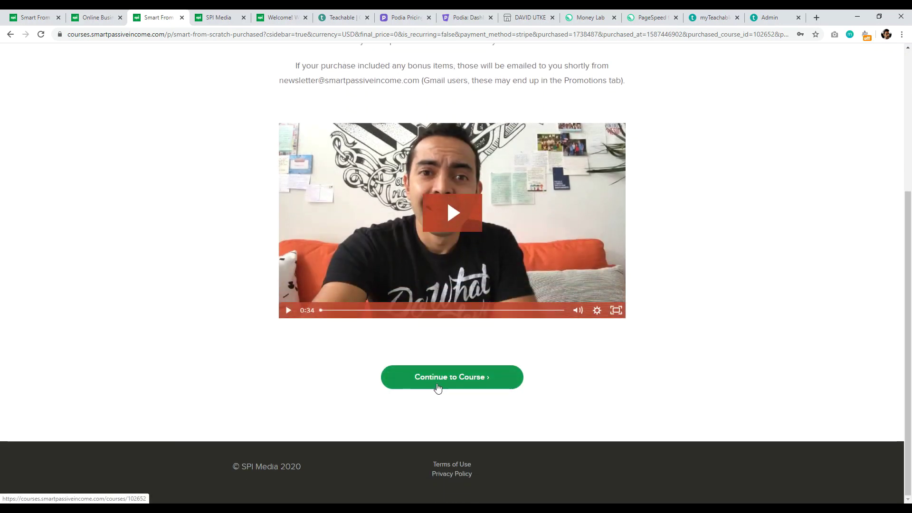
scroll(466, 349, up, 4)
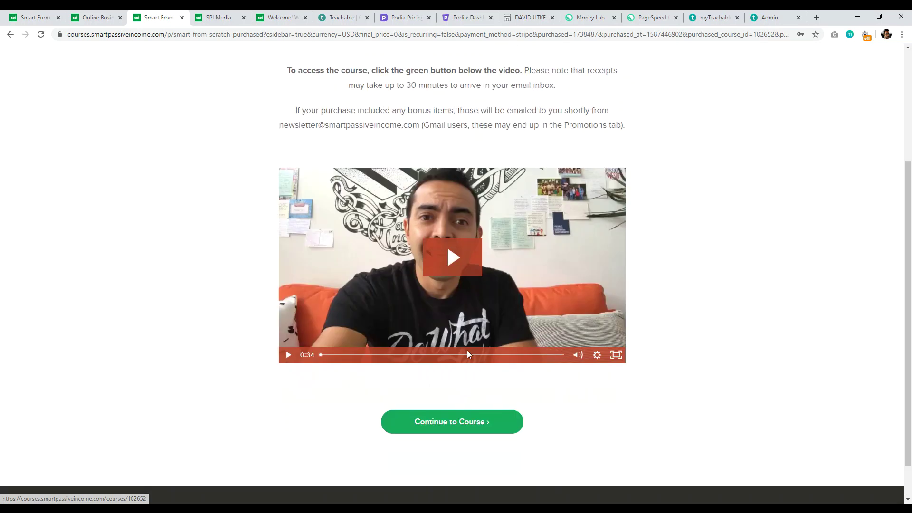
scroll(448, 233, down, 2)
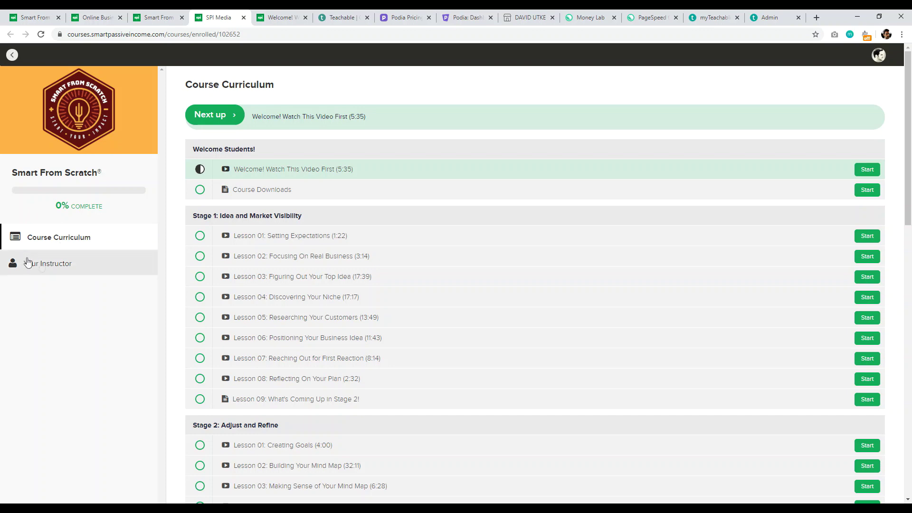
Step: Look through the enrolled Smart From Scratch course curriculum, from the welcome section to the bonus lessons
scroll(464, 192, down, 6)
scroll(463, 192, down, 5)
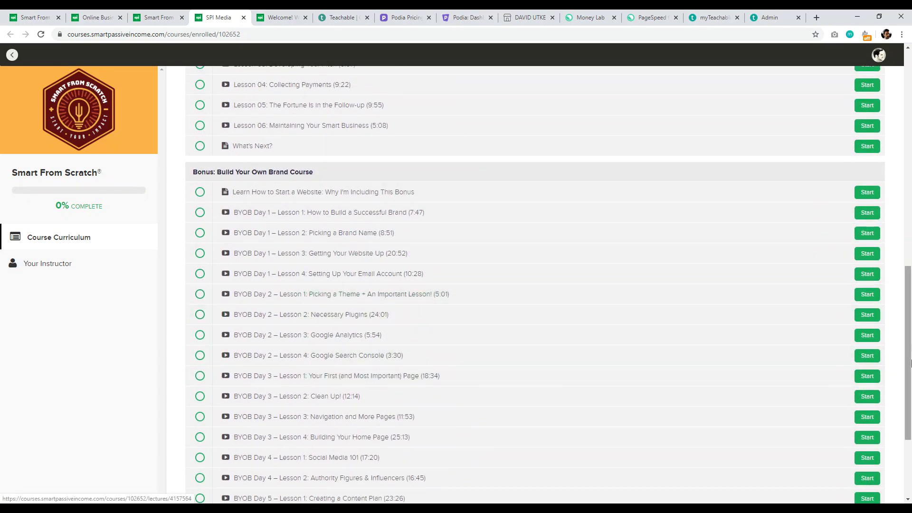
drag(910, 360, 909, 107)
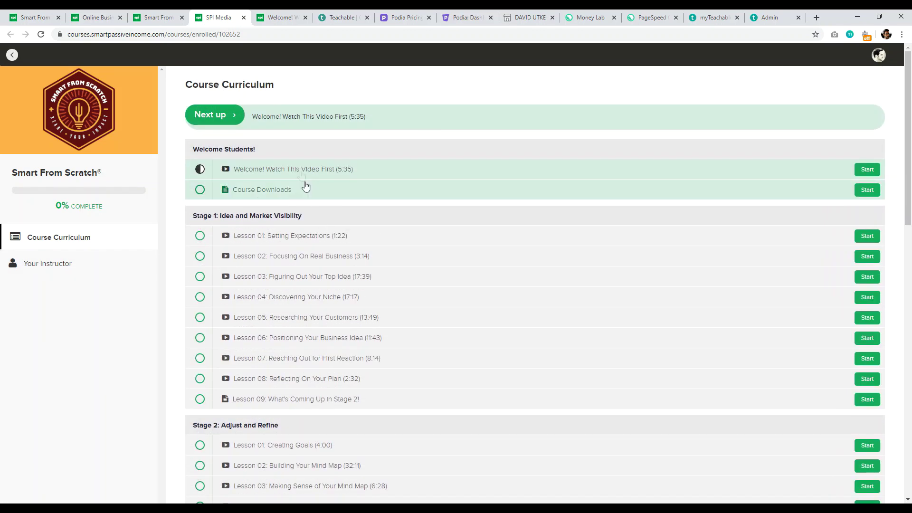
Step: Open the Welcome! Watch This Video First lesson and examine its video, audio download and written instructions
click(283, 18)
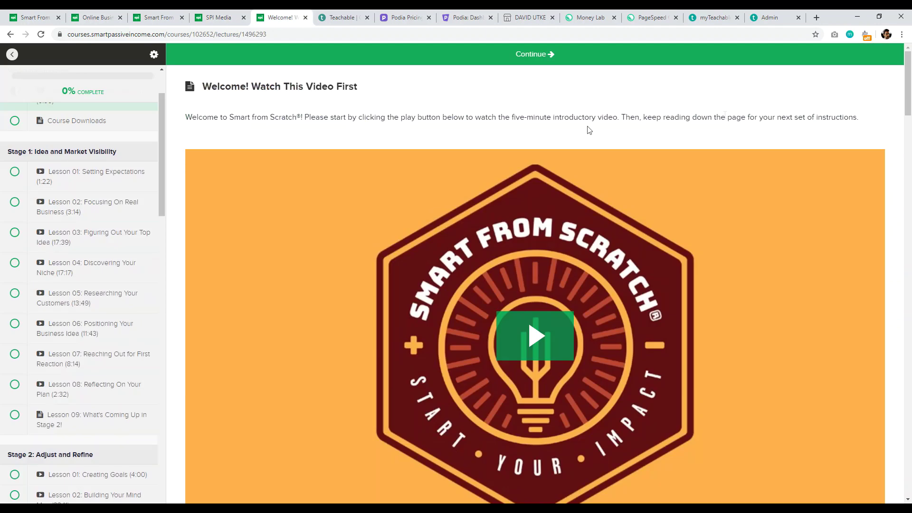
drag(910, 77, 633, 264)
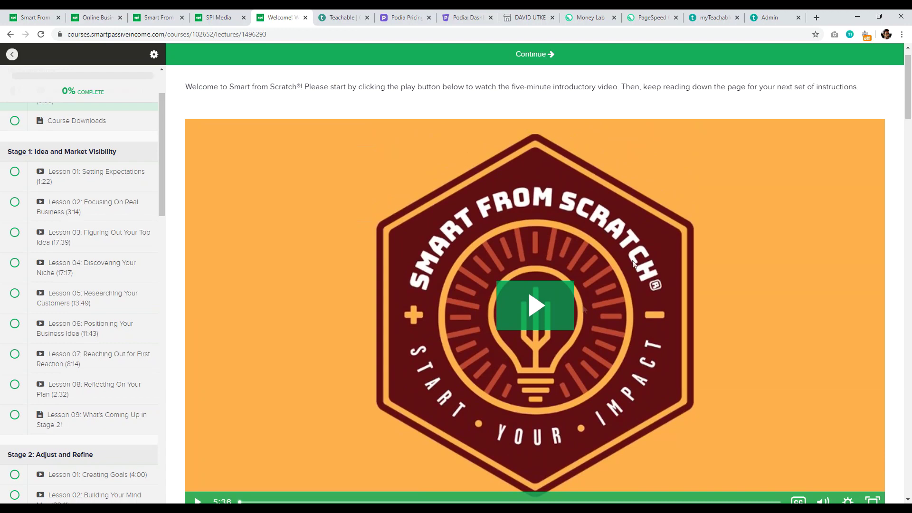
click(878, 17)
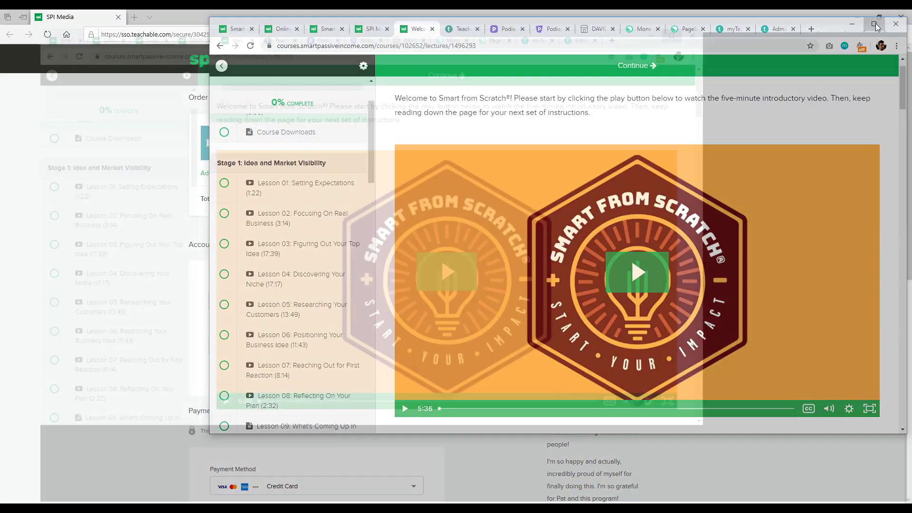
click(874, 29)
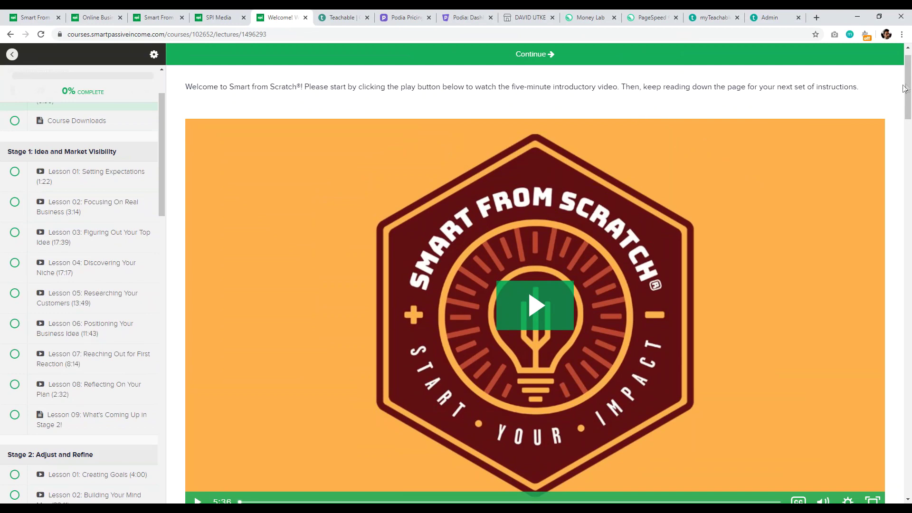
drag(498, 89, 604, 89)
scroll(908, 109, down, 5)
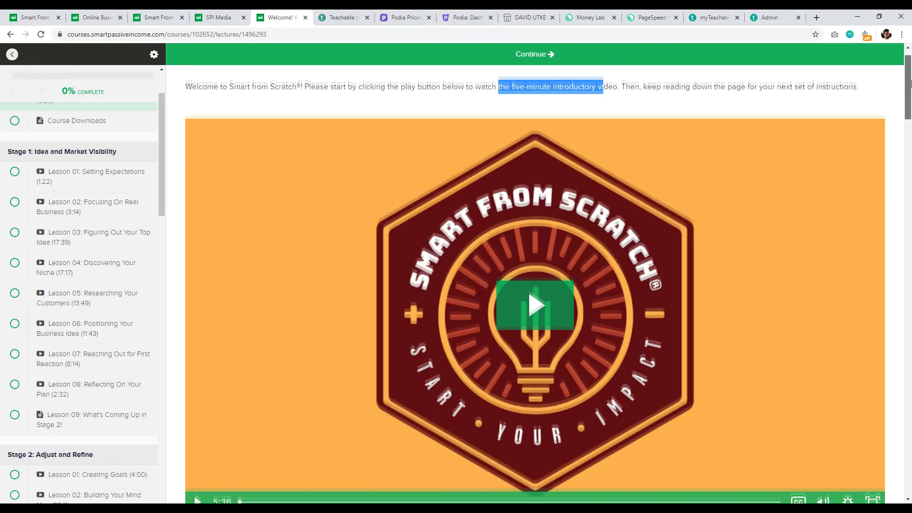
scroll(907, 116, down, 3)
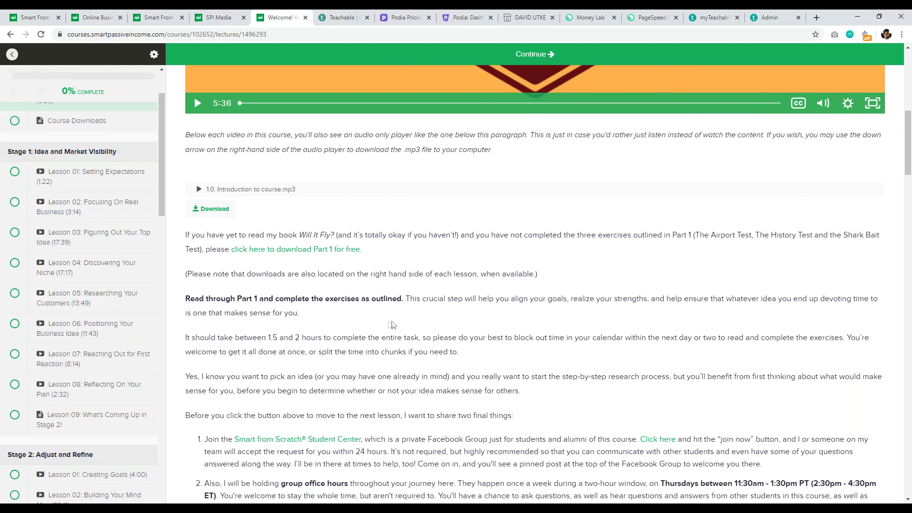
drag(459, 352, 423, 338)
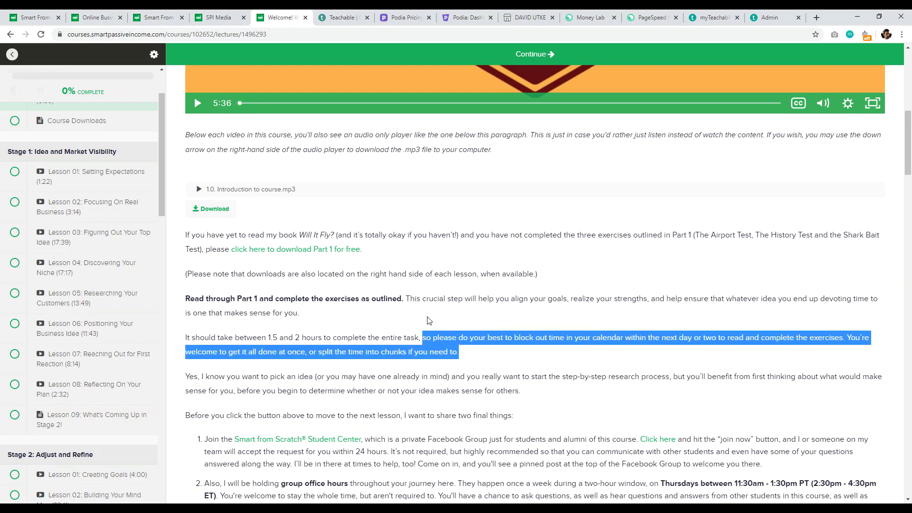
scroll(429, 321, down, 2)
drag(206, 281, 703, 290)
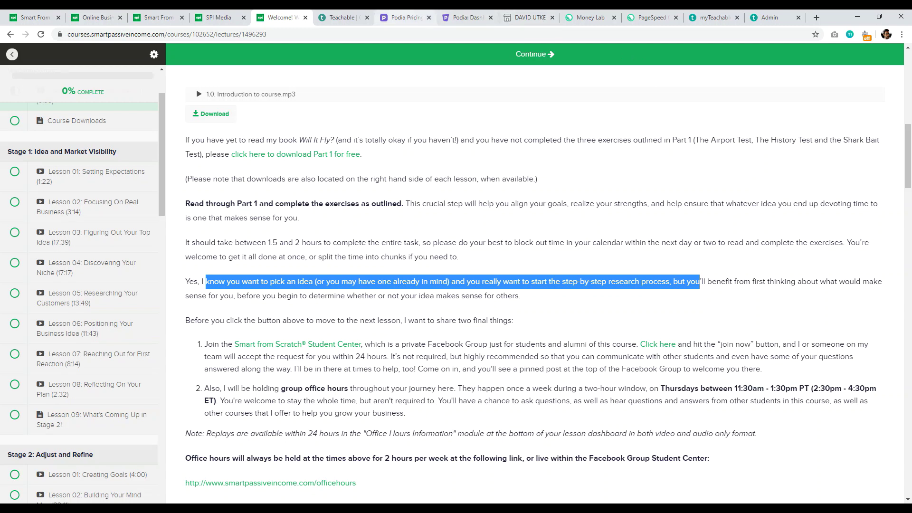
Step: Switch to the Podia account and view the Website Creative PRO storefront
click(406, 17)
click(463, 17)
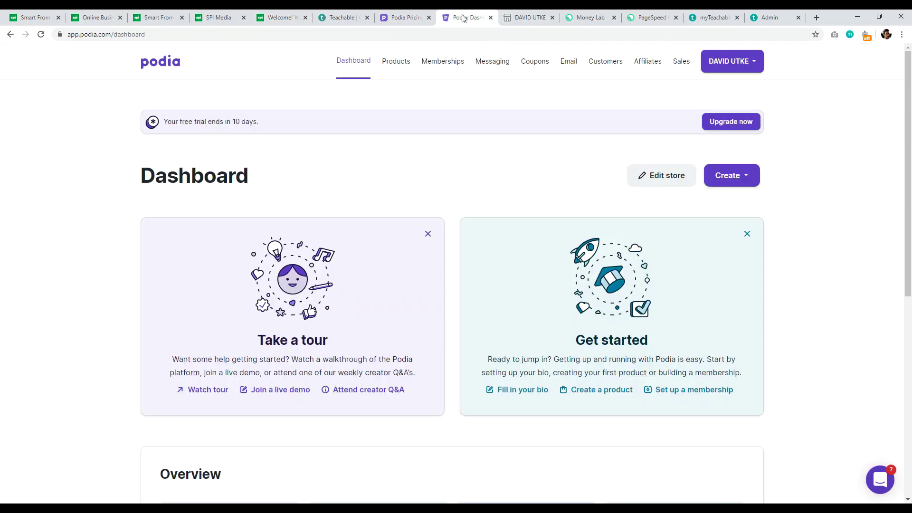
click(542, 18)
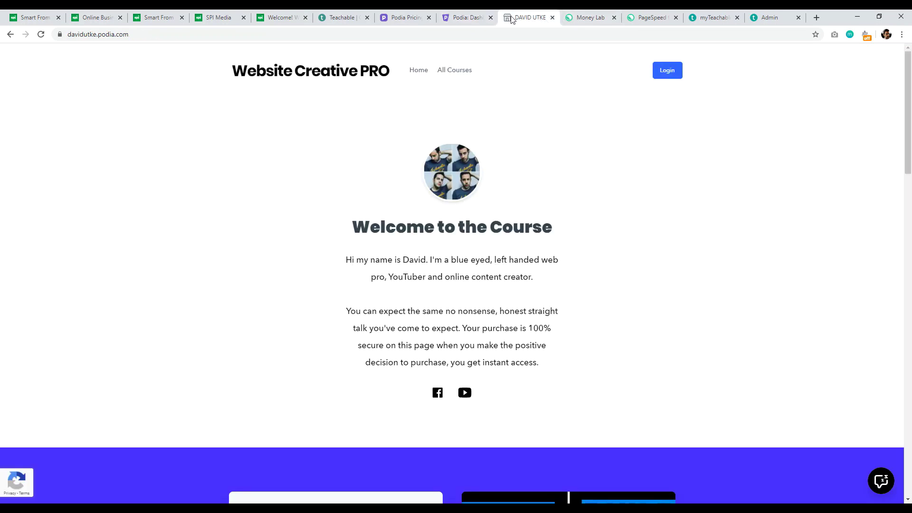
Step: Look over the Podia dashboard and open the list of products in the account
click(465, 17)
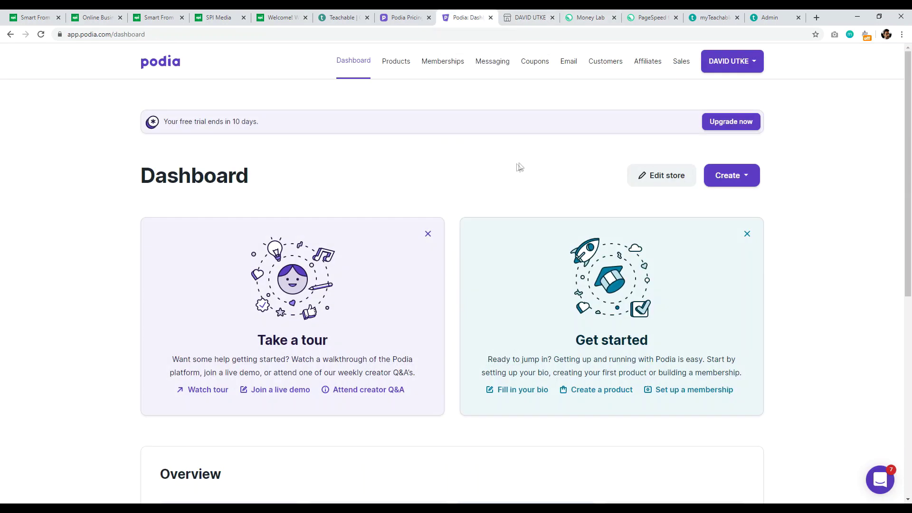
scroll(475, 175, down, 4)
scroll(379, 161, up, 4)
click(399, 67)
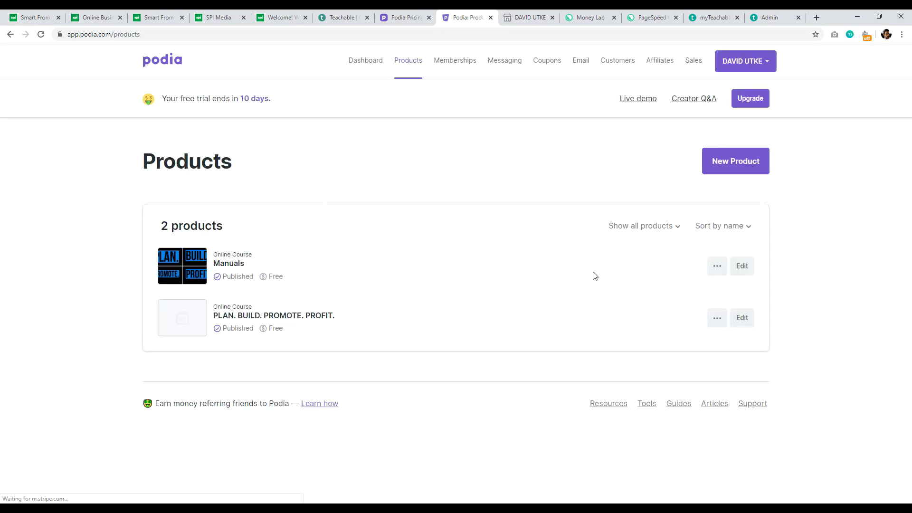
Step: Open the PLAN. BUILD. PROMOTE. PROFIT. product, bring up its course page in a new tab, and dismiss the free-access sign-up form
click(740, 324)
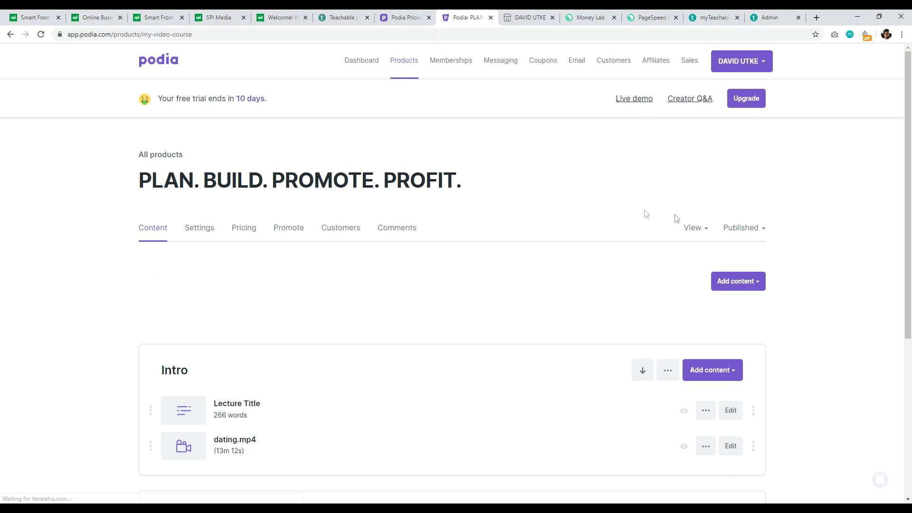
click(695, 229)
right_click(678, 262)
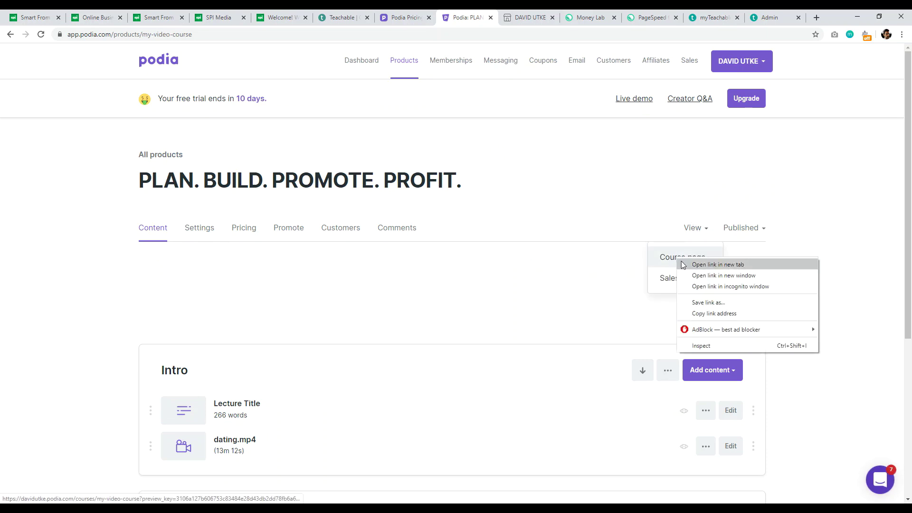
click(698, 265)
click(489, 17)
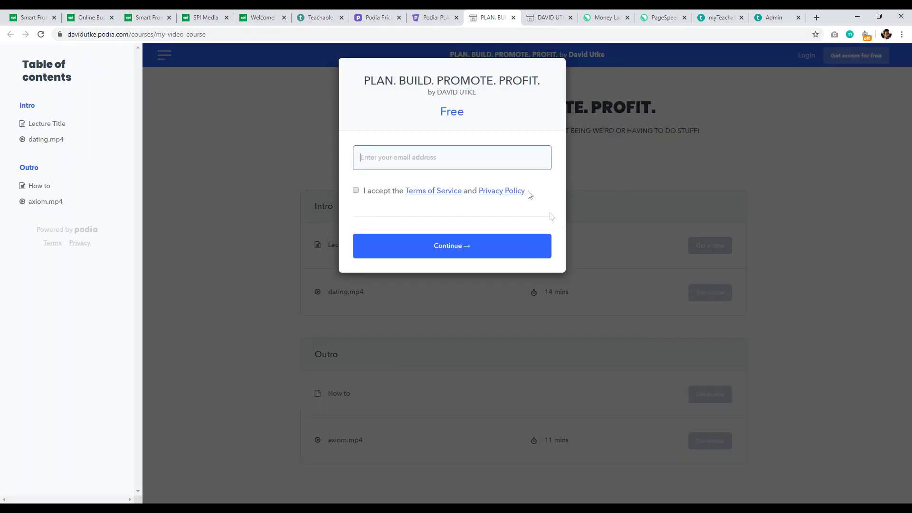
click(282, 165)
click(502, 88)
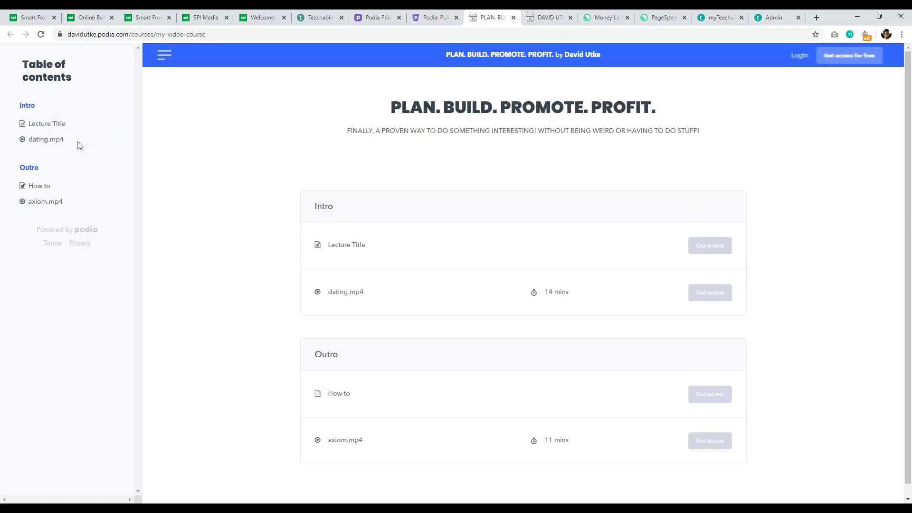
Step: Open the text lesson Lecture Title and examine its title, heading, body text and link to the following lesson
click(50, 123)
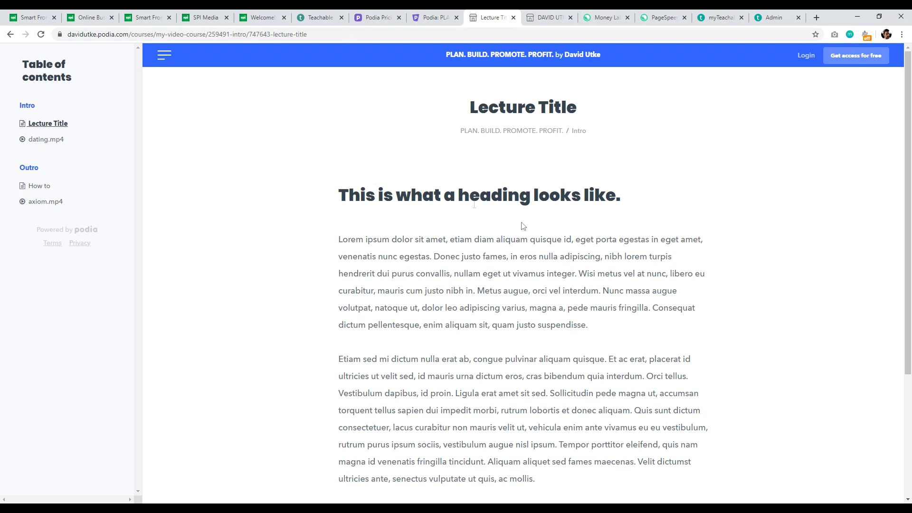
scroll(522, 225, down, 4)
scroll(504, 196, up, 4)
drag(366, 195, 570, 194)
drag(420, 239, 487, 376)
scroll(516, 292, down, 4)
scroll(517, 292, up, 4)
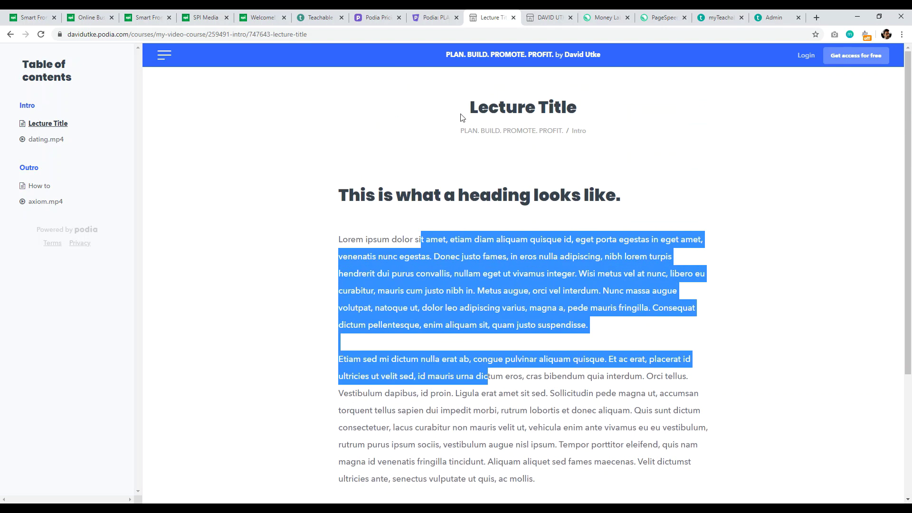
drag(460, 117, 586, 119)
click(546, 190)
scroll(509, 233, down, 4)
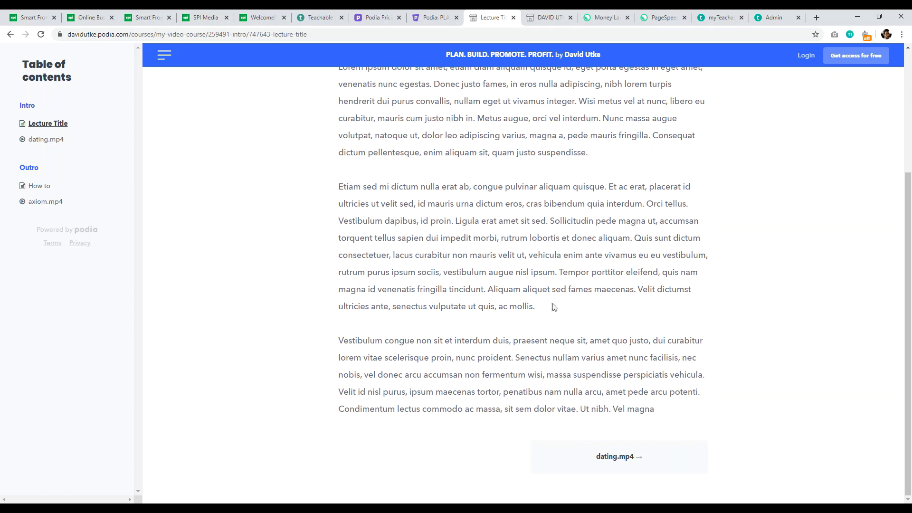
drag(693, 414, 589, 273)
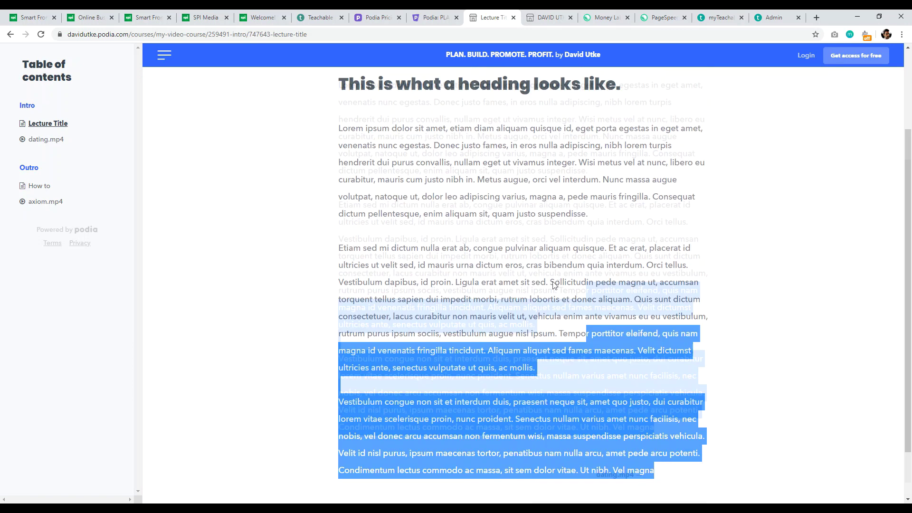
scroll(588, 273, up, 4)
Step: Open the dating.mp4 lesson and examine its title, video, text below it and lesson navigation links
click(53, 140)
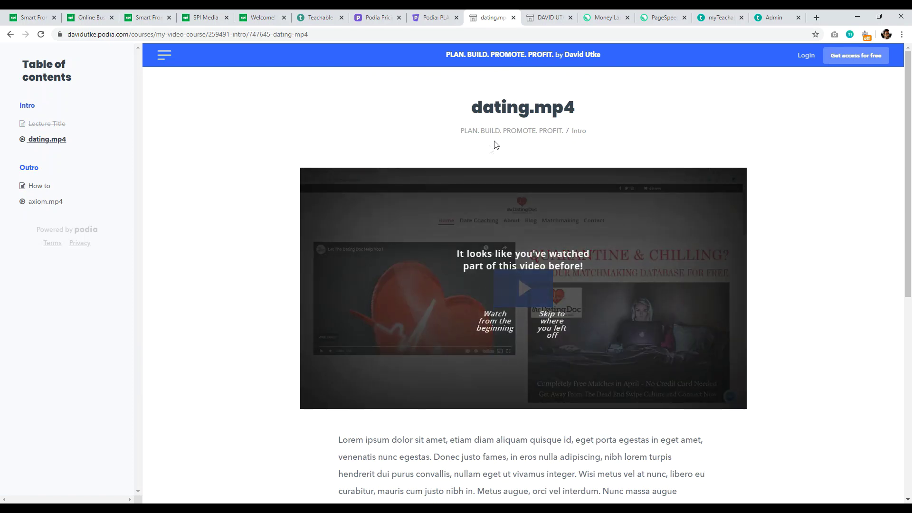
drag(472, 108, 527, 113)
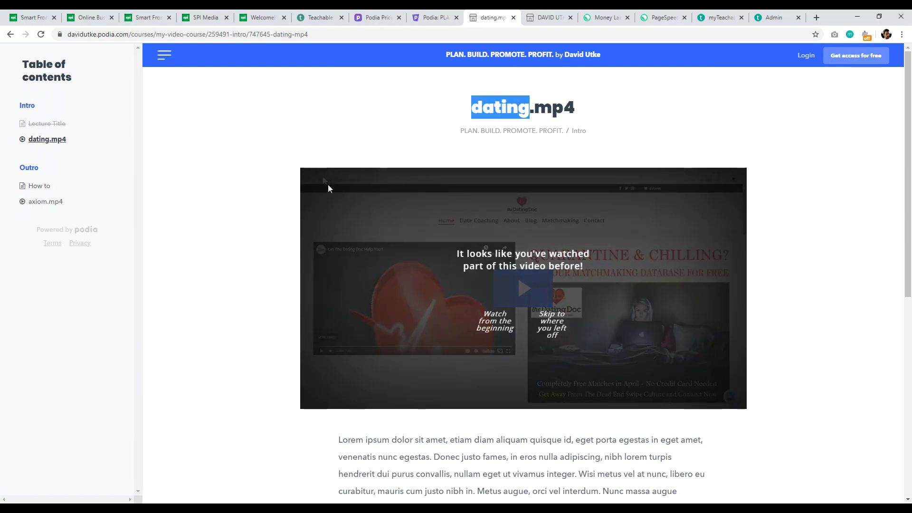
scroll(474, 157, down, 4)
scroll(462, 174, up, 4)
scroll(731, 258, down, 5)
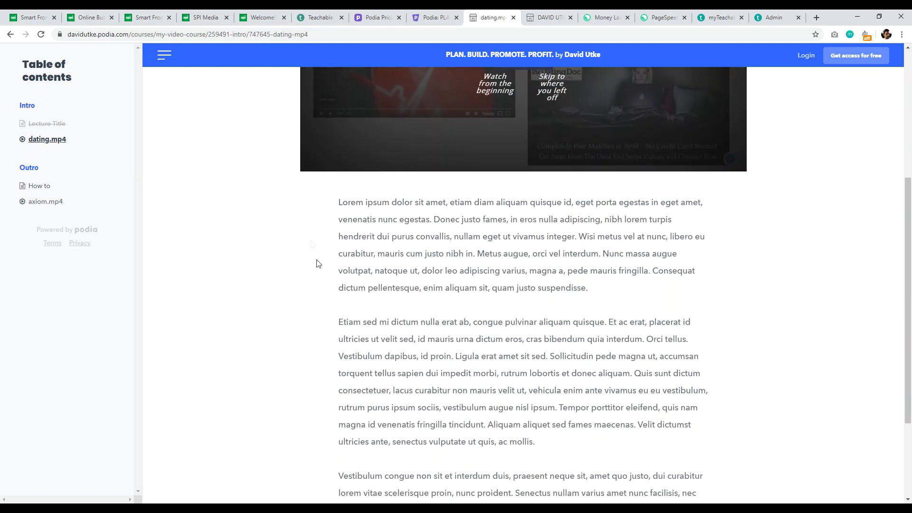
drag(356, 202, 588, 287)
scroll(477, 285, down, 3)
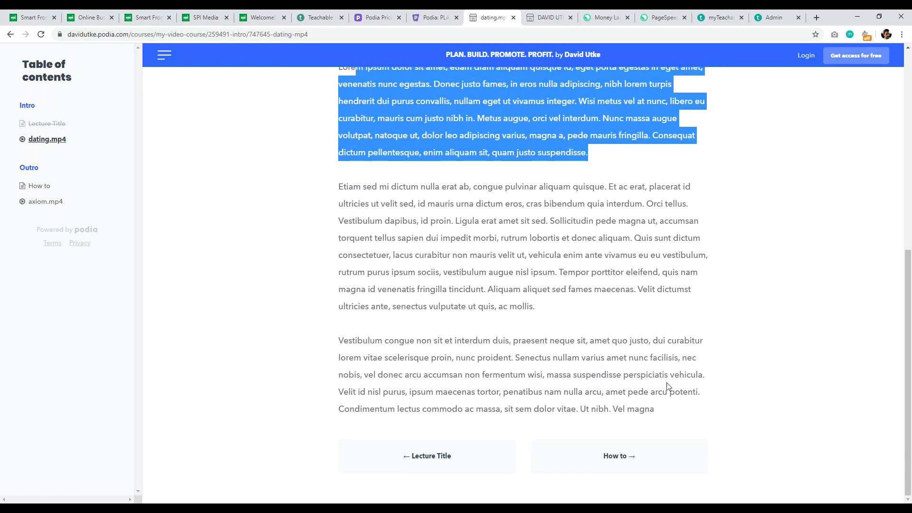
scroll(898, 376, up, 5)
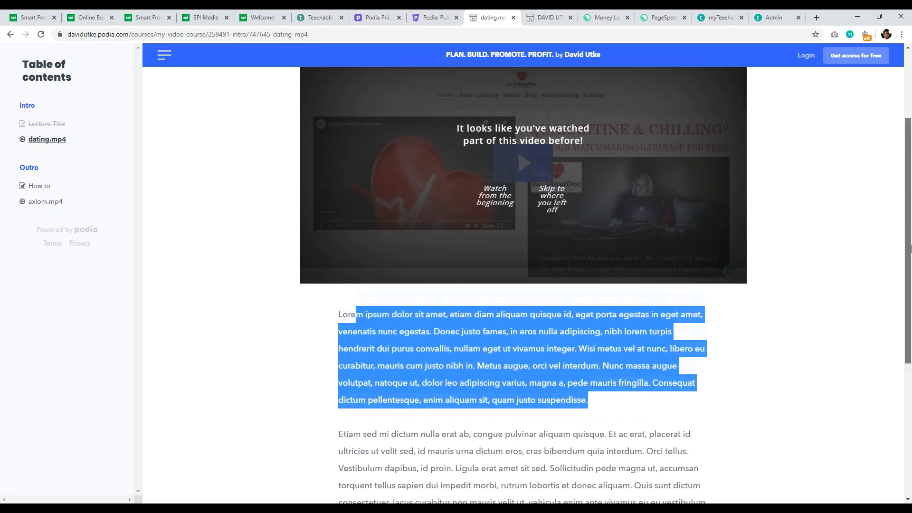
Step: Return to the Smart From Scratch welcome lesson to compare its lesson layout with the Podia one
click(146, 18)
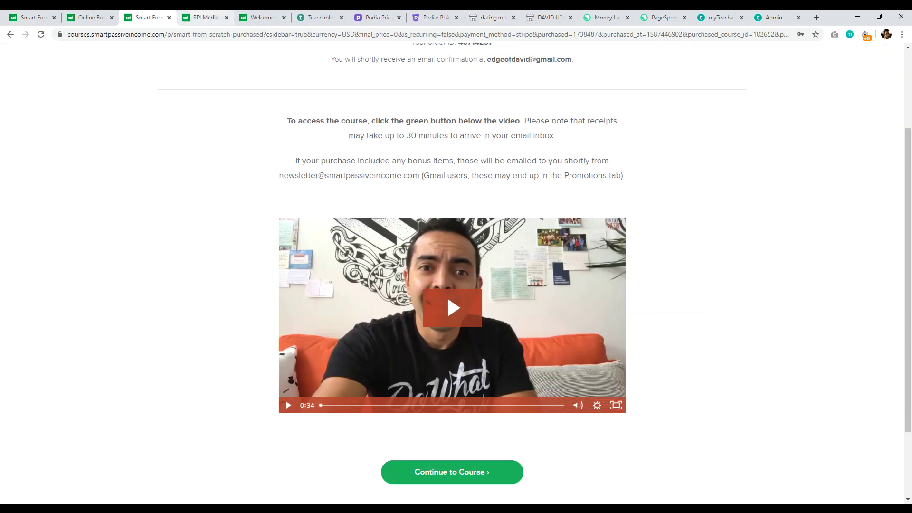
click(205, 18)
key(ctrl+Tab)
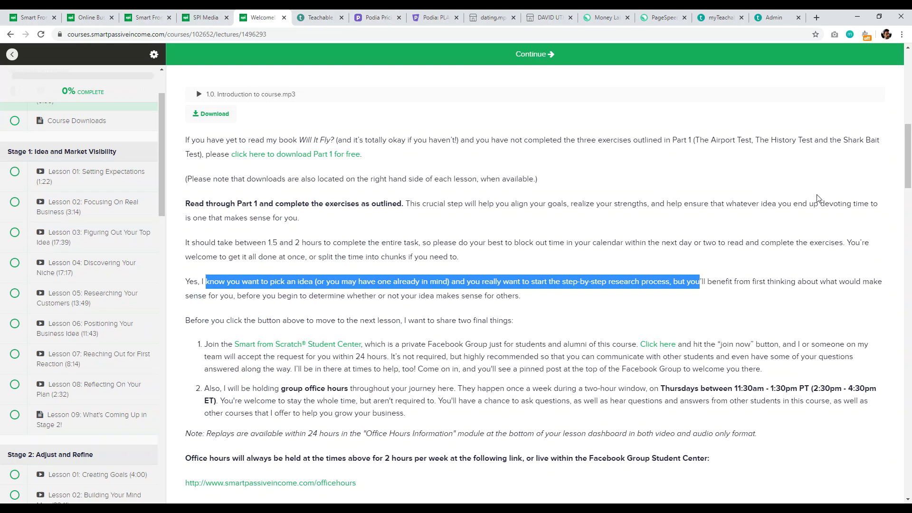
mouse_move(907, 159)
mouse_down()
mouse_move(906, 174)
mouse_move(907, 158)
mouse_up()
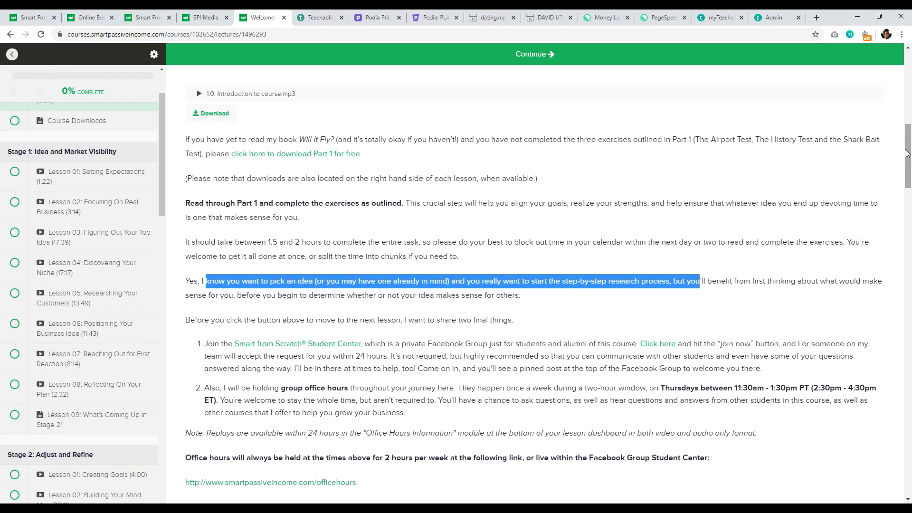
Step: Go back to the Podia dating.mp4 lesson and view it with the table of contents collapsed and expanded again
click(489, 17)
click(340, 368)
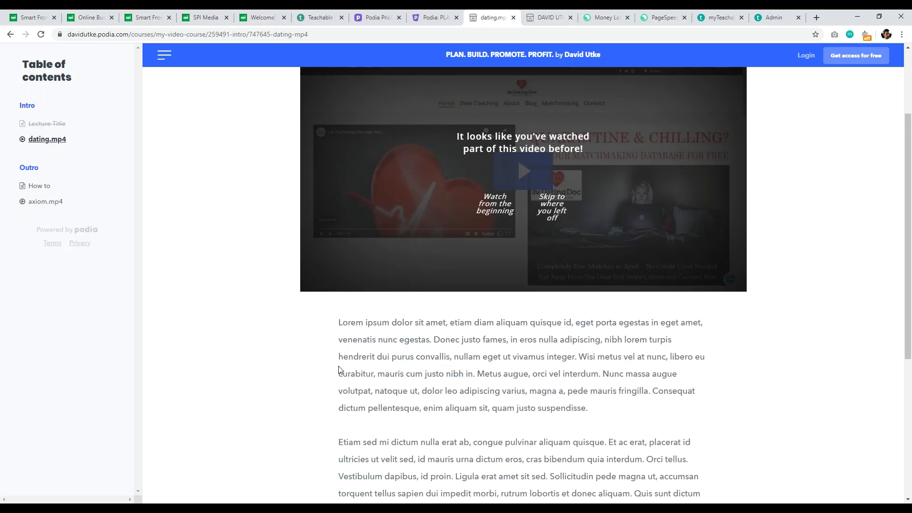
scroll(684, 254, up, 3)
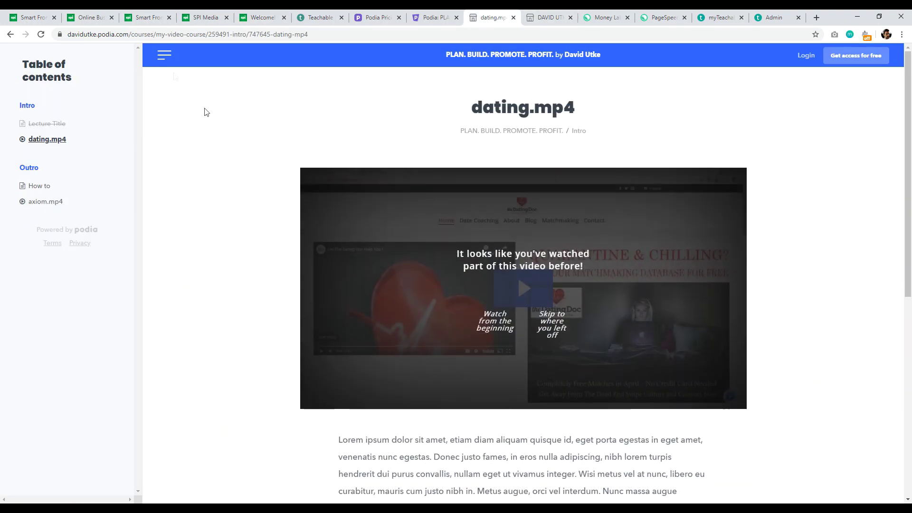
click(163, 55)
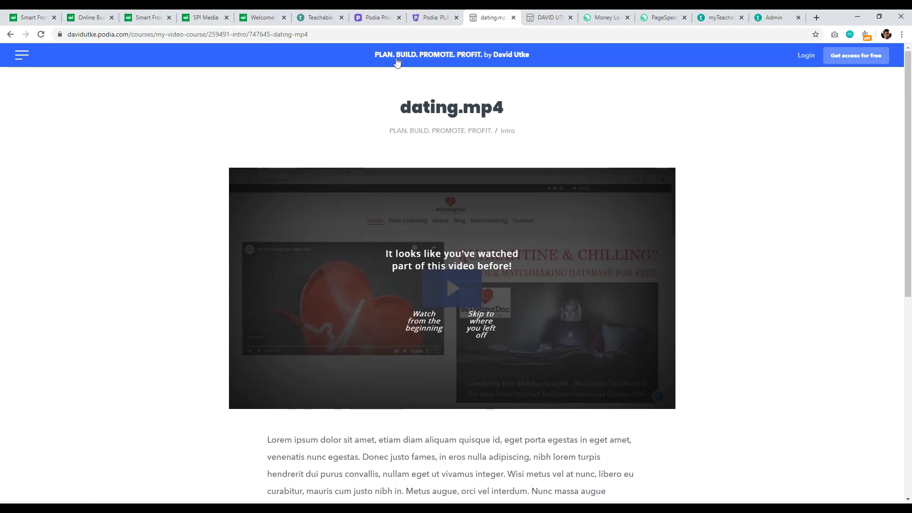
click(30, 56)
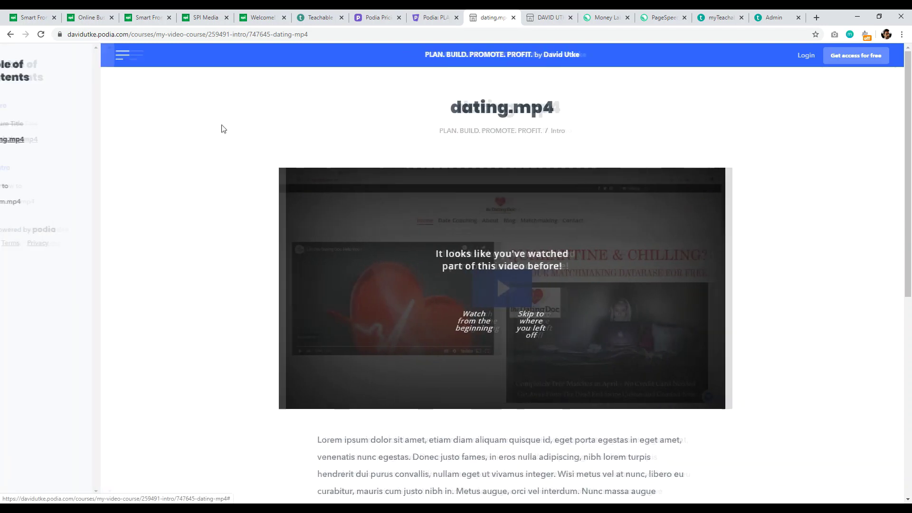
Step: Switch to the Smart From Scratch welcome lesson and review its video, audio download and text width for comparison
click(257, 16)
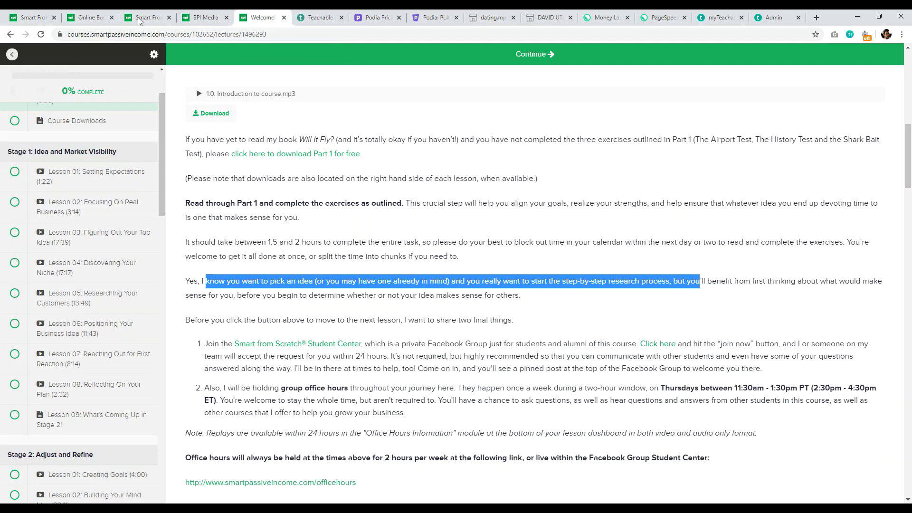
scroll(148, 102, up, 9)
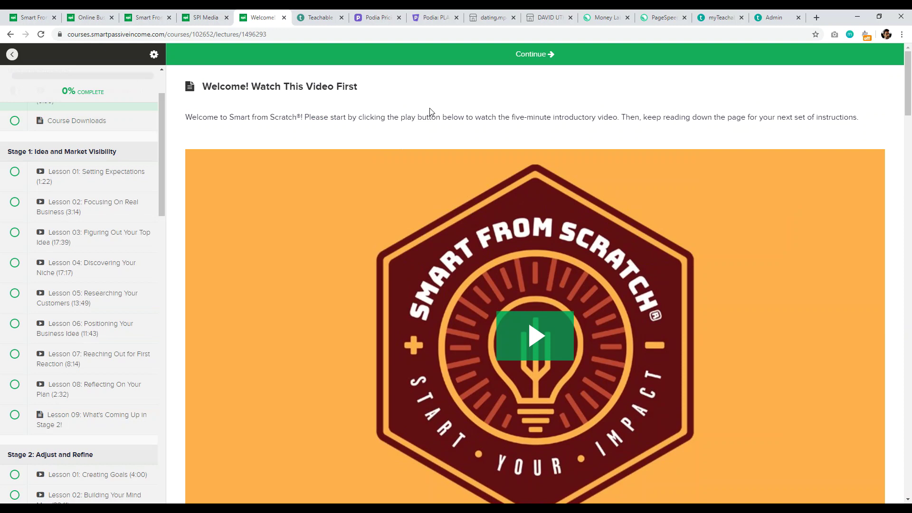
drag(908, 71, 910, 146)
click(613, 226)
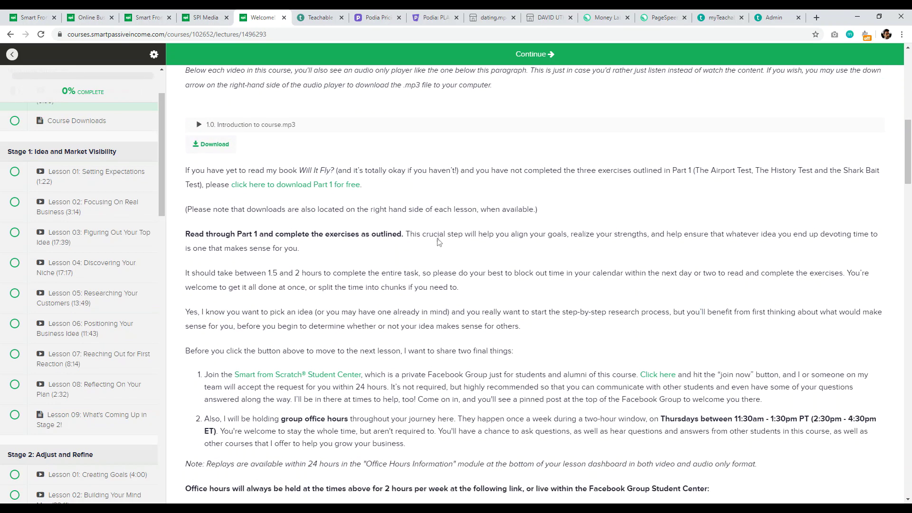
drag(333, 234, 449, 250)
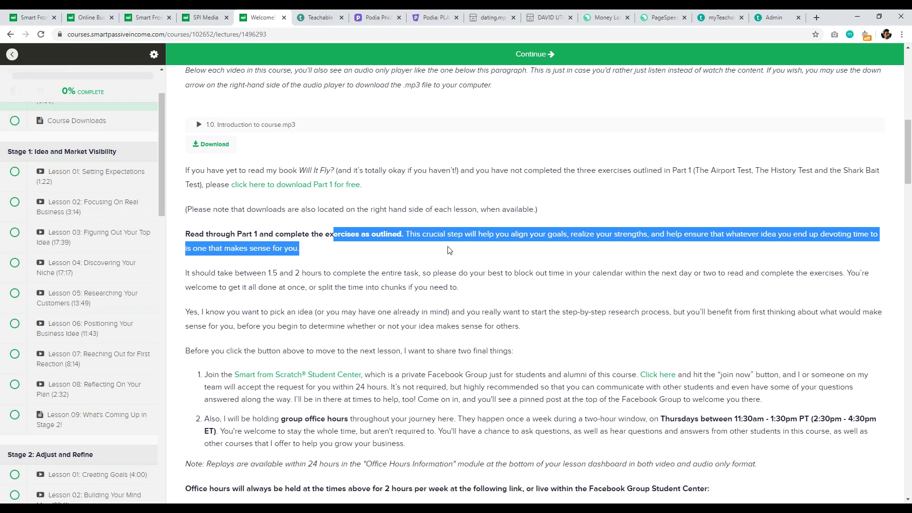
drag(908, 152, 908, 83)
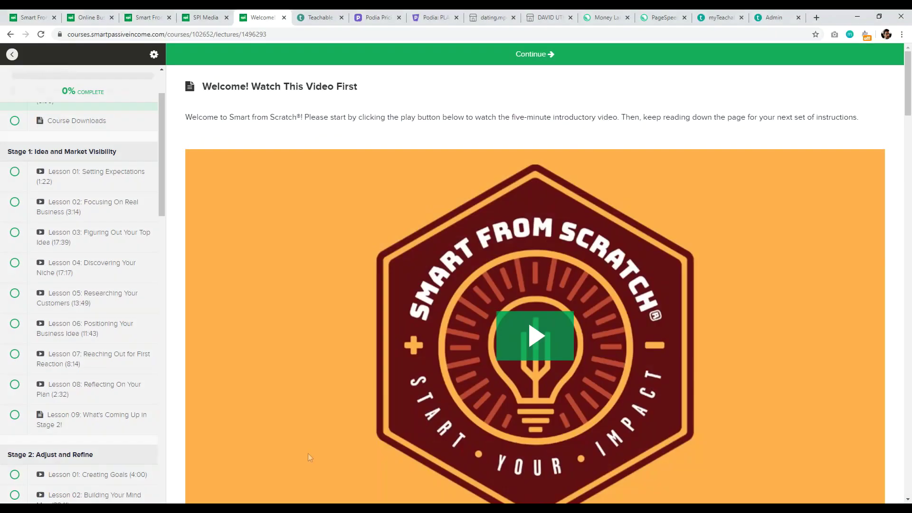
Step: Compare the Smart from Scratch sales page with Money Lab's PageSpeed for Bloggers sales page
click(29, 17)
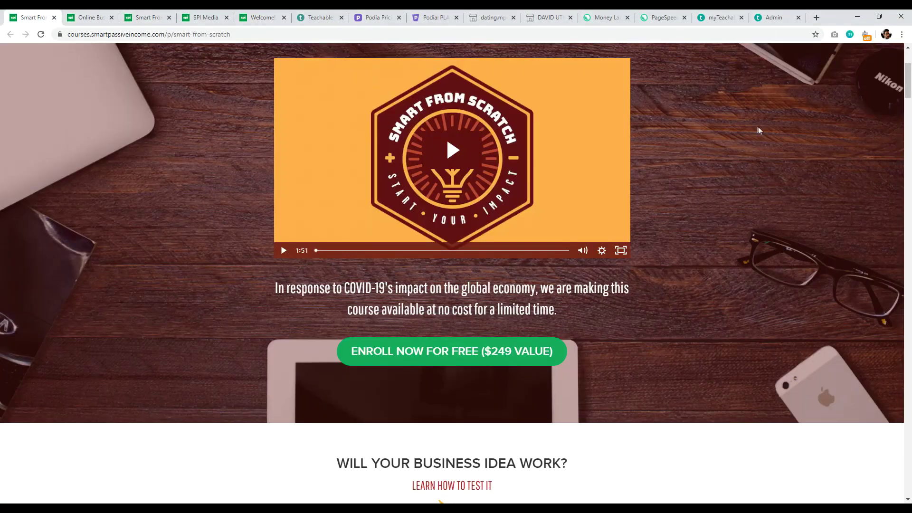
scroll(759, 131, up, 3)
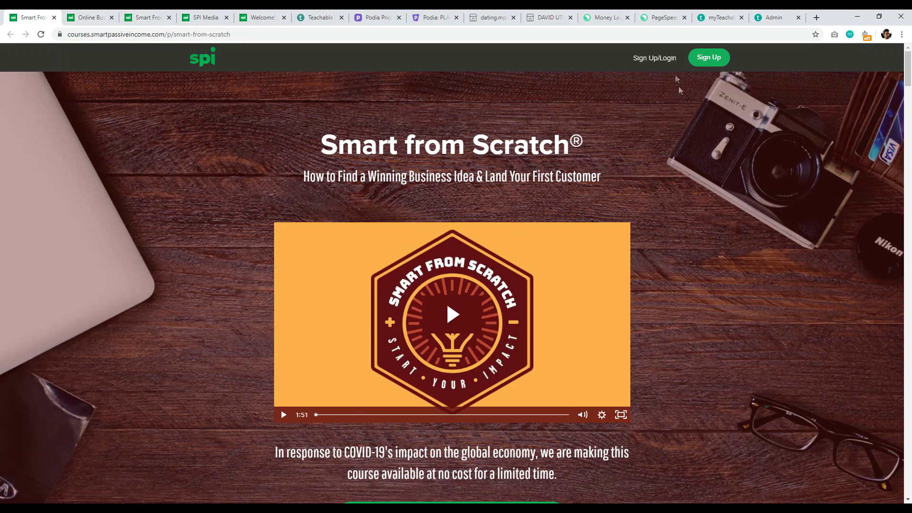
click(663, 17)
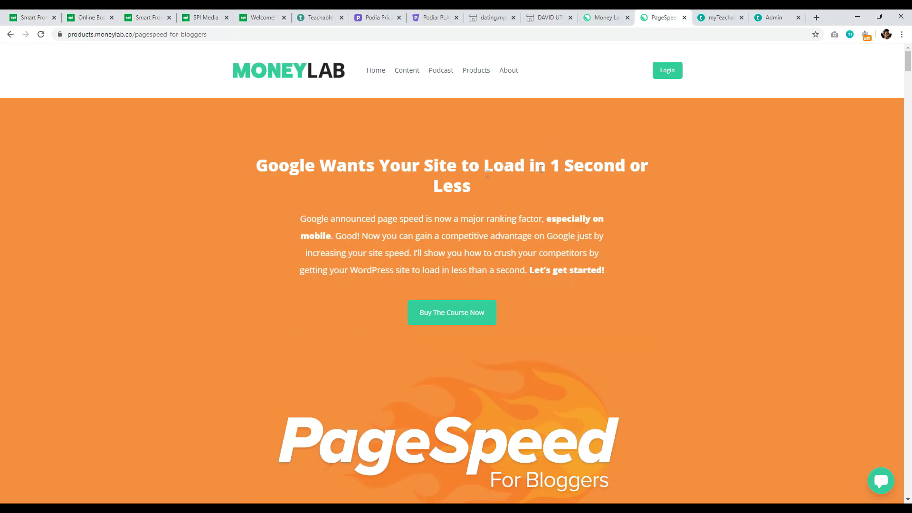
scroll(498, 183, down, 15)
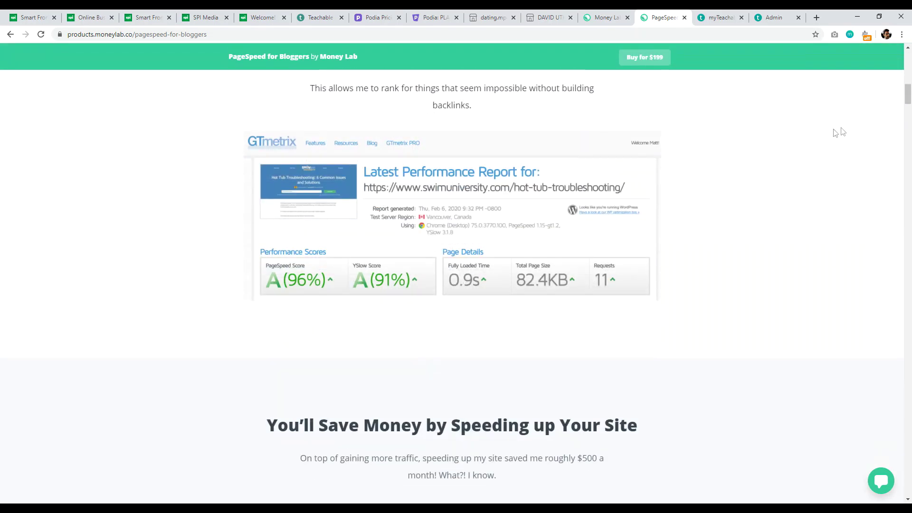
drag(909, 92, 909, 49)
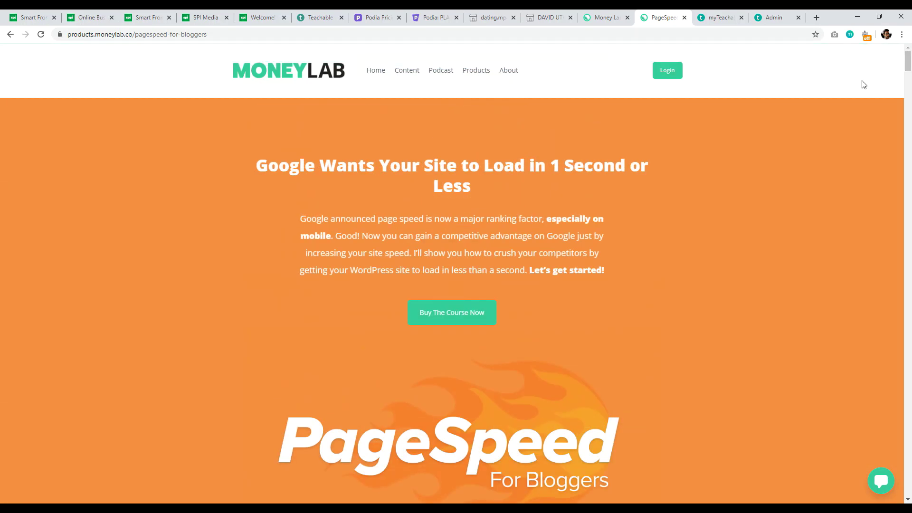
Step: Place the Website Creative PRO storefront tab directly after the Smart Passive Income courses homepage tab and return to that homepage
click(545, 17)
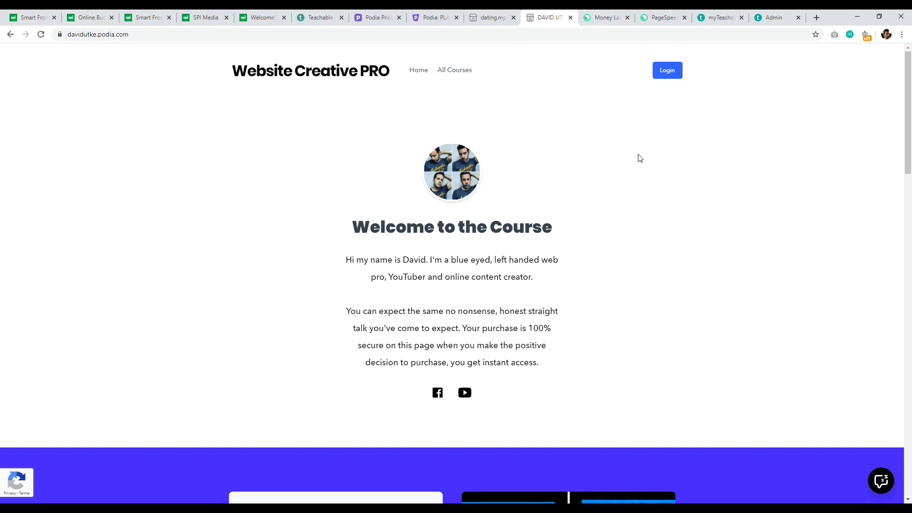
click(144, 17)
click(88, 17)
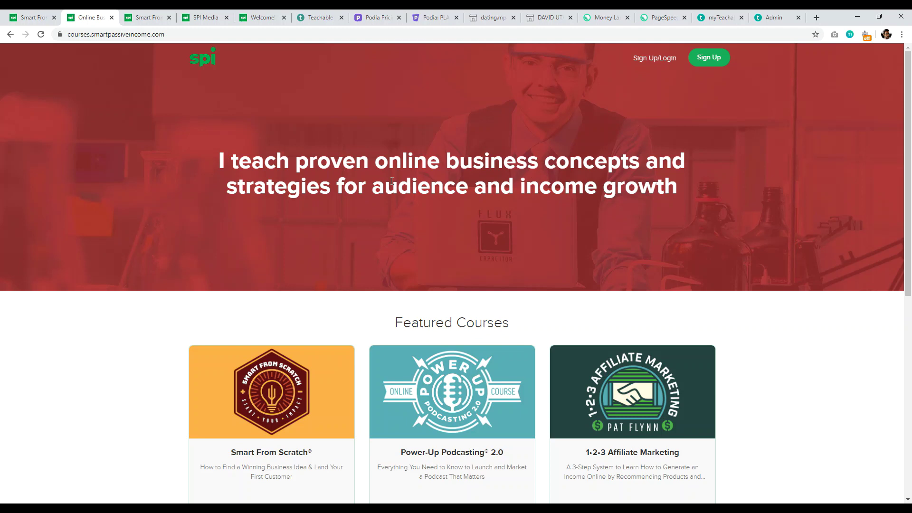
drag(546, 17, 146, 17)
click(88, 17)
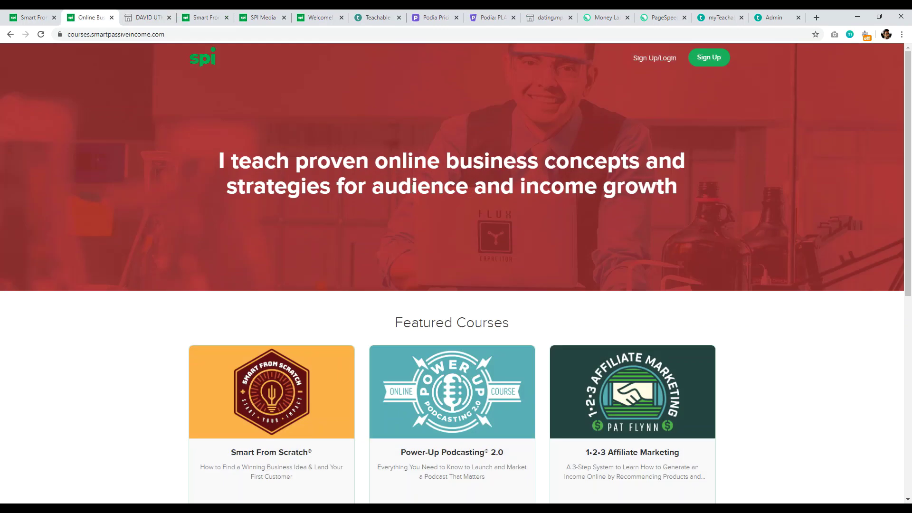
Step: Look through the Smart Passive Income school homepage, from the hero headline to the featured courses and footer
scroll(637, 140, down, 10)
scroll(870, 138, up, 10)
drag(260, 163, 680, 185)
scroll(680, 185, down, 8)
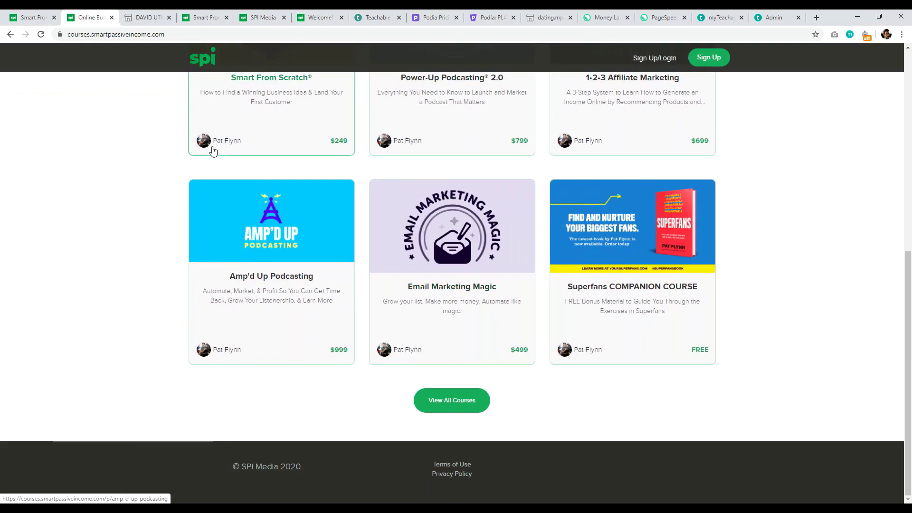
scroll(850, 297, up, 8)
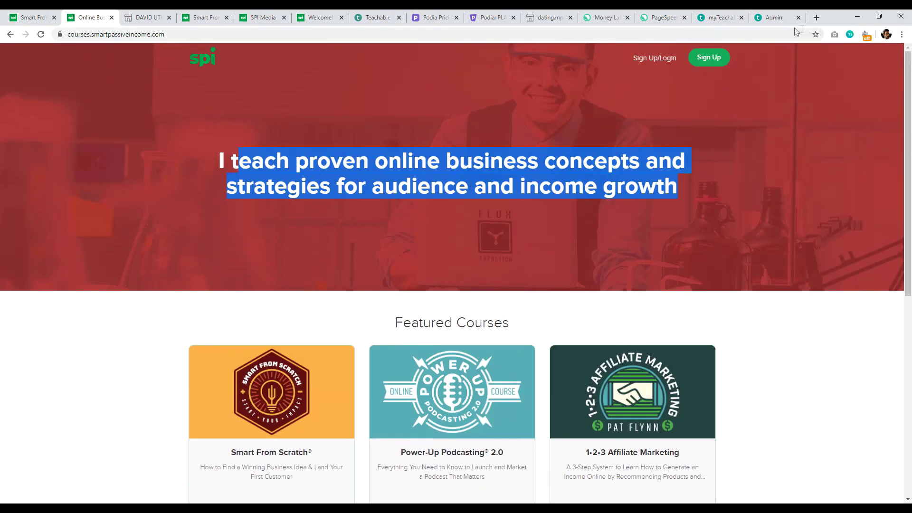
Step: Open smartpassiveincome.com in a new tab and look through its Courses resource page down to the featured and best courses
click(819, 16)
text(smartpassiveincome.com)
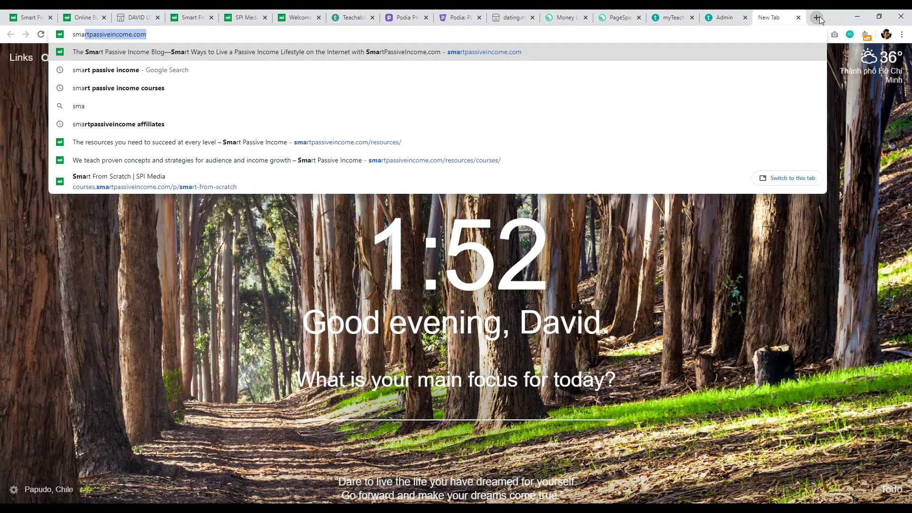
key(Return)
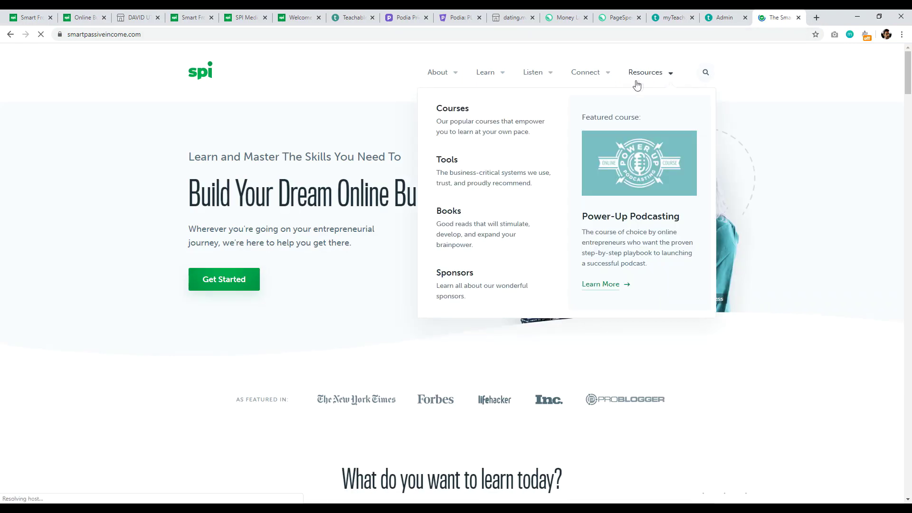
mouse_move(654, 75)
click(488, 126)
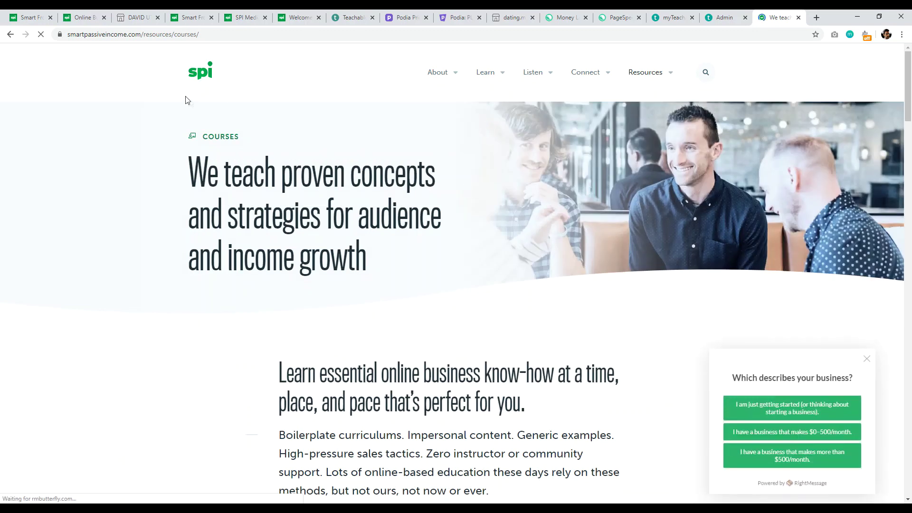
drag(907, 91, 889, 210)
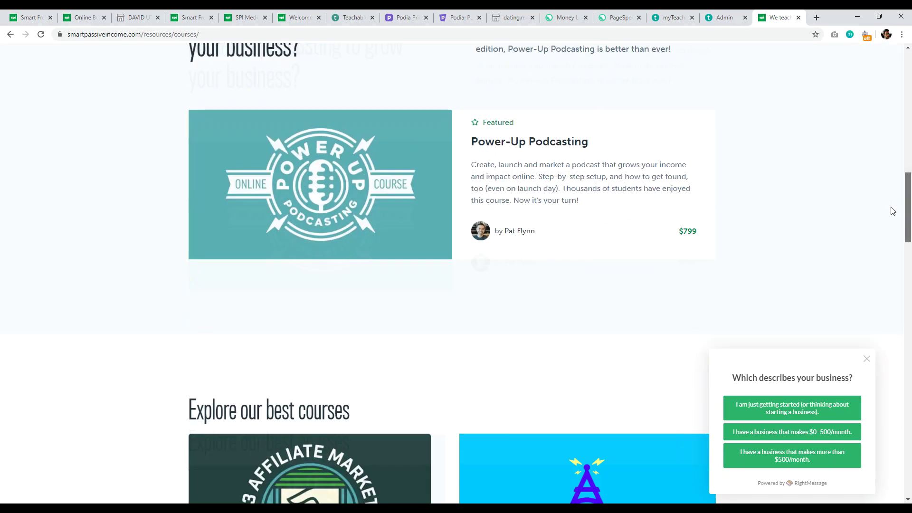
scroll(850, 214, up, 7)
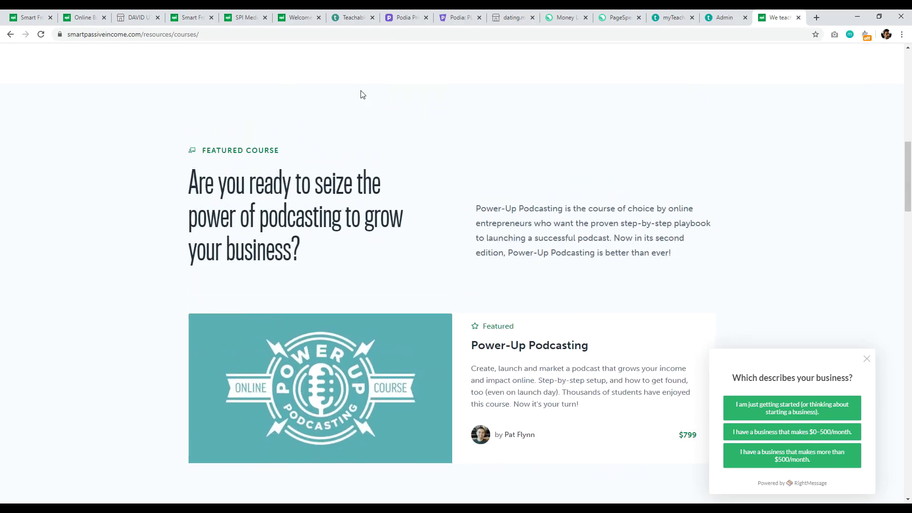
Step: Compare the Website Creative PRO storefront on Podia with the Smart Passive Income school homepage and its Smart from Scratch sales page
click(137, 18)
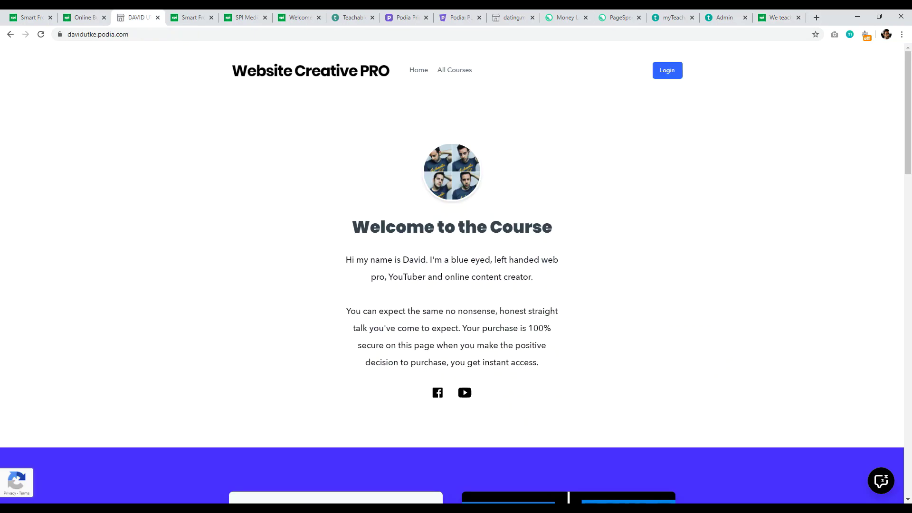
drag(909, 99, 910, 71)
drag(908, 125, 883, 380)
click(84, 17)
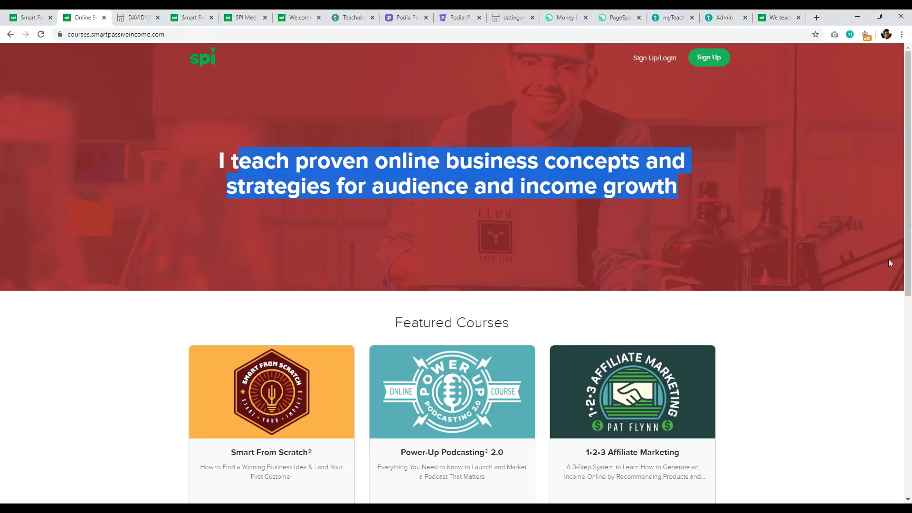
drag(911, 192, 910, 324)
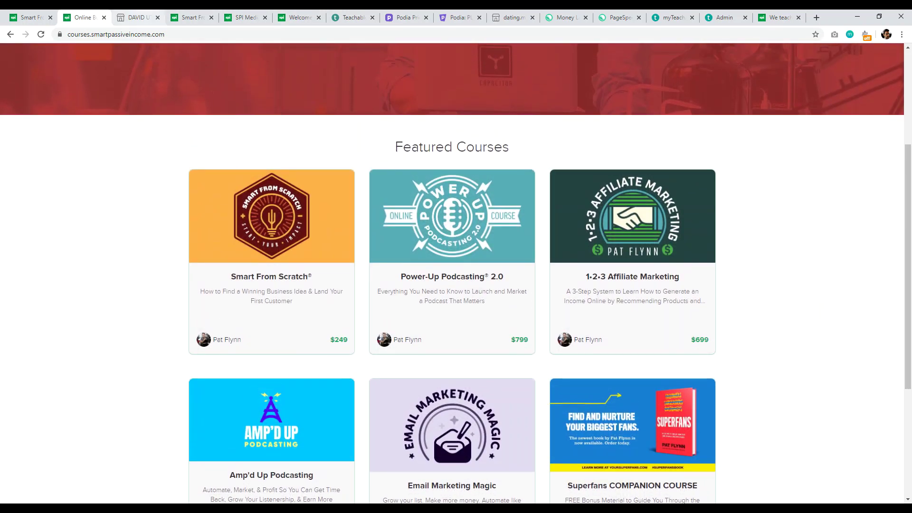
key(ctrl+Tab)
drag(909, 375, 910, 118)
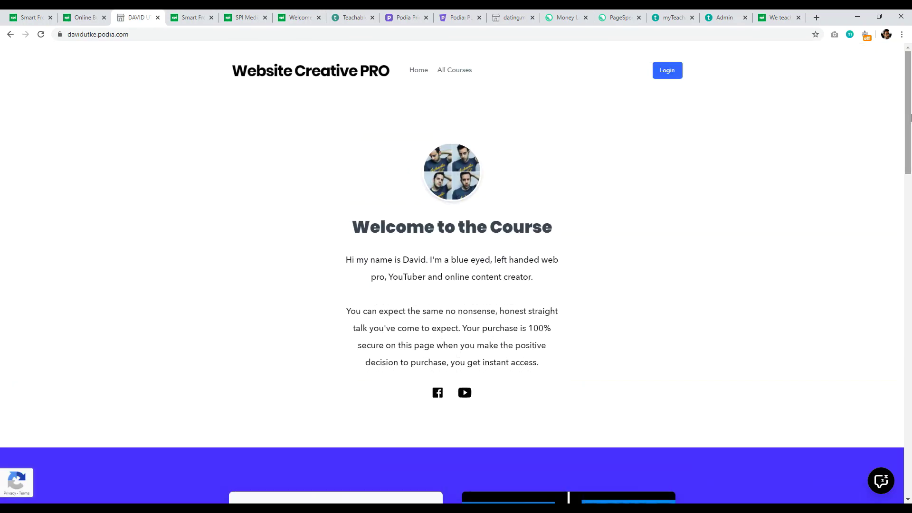
key(ctrl+1)
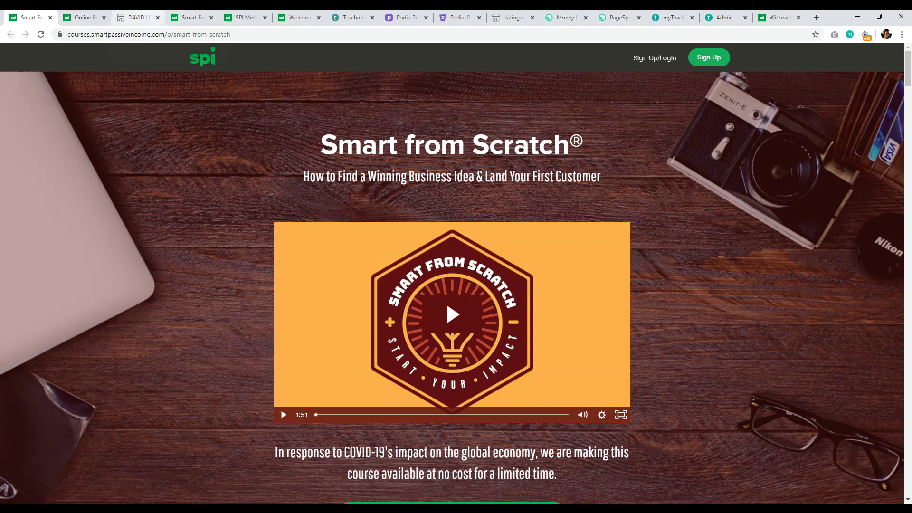
click(137, 17)
drag(911, 88, 910, 65)
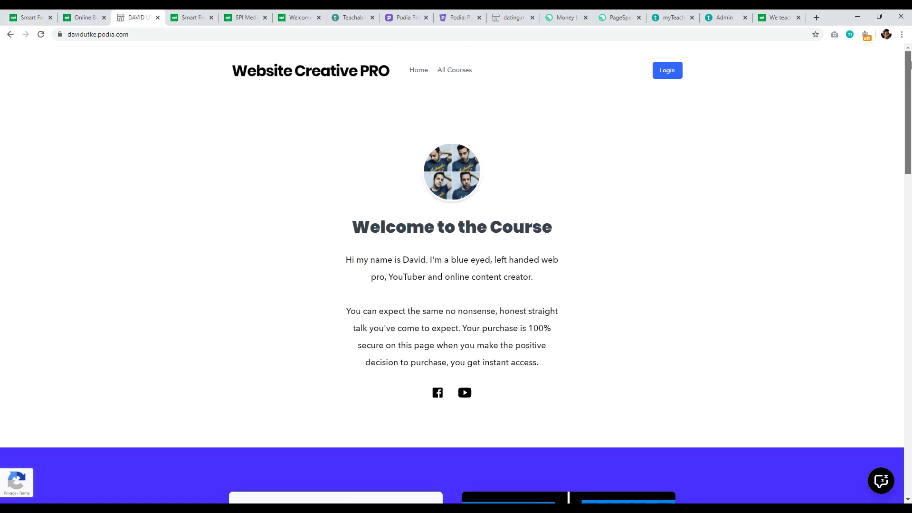
scroll(909, 100, down, 2)
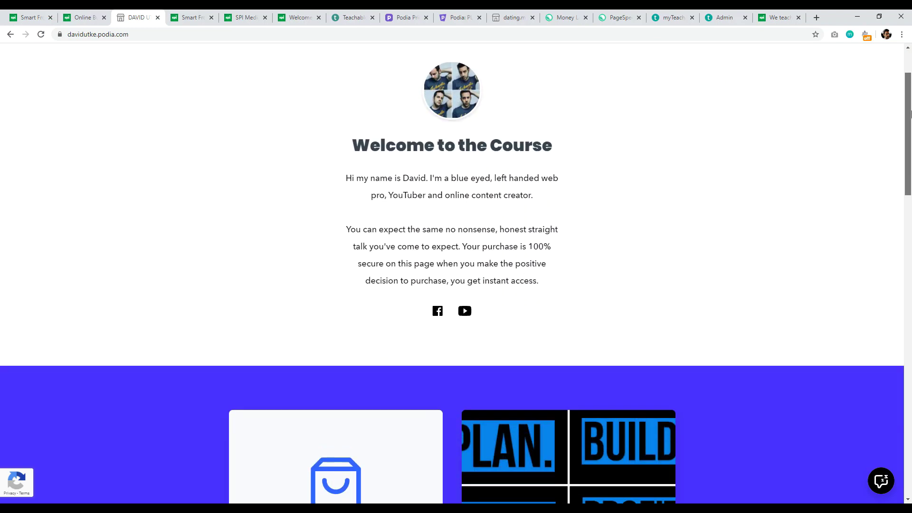
Step: Review Money Lab's product storefront and its PageSpeed for Bloggers sales page
click(565, 17)
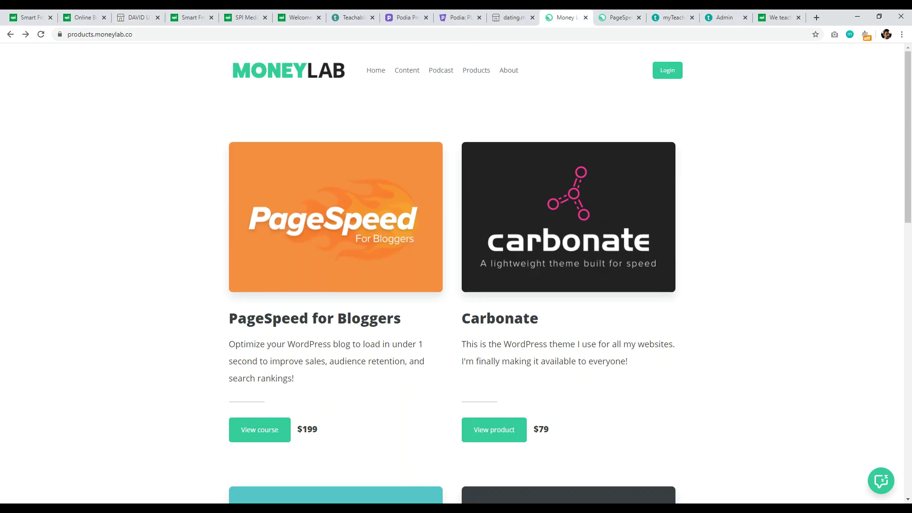
click(617, 18)
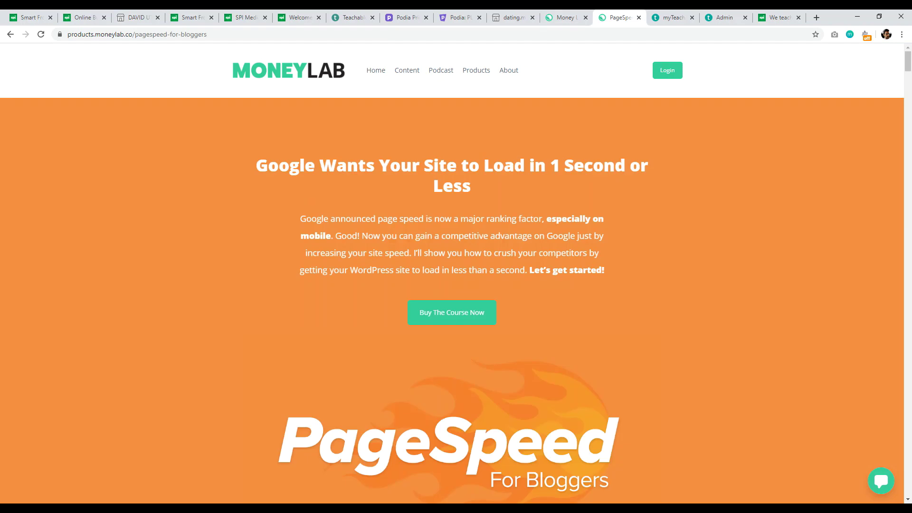
click(513, 16)
key(ctrl+Tab)
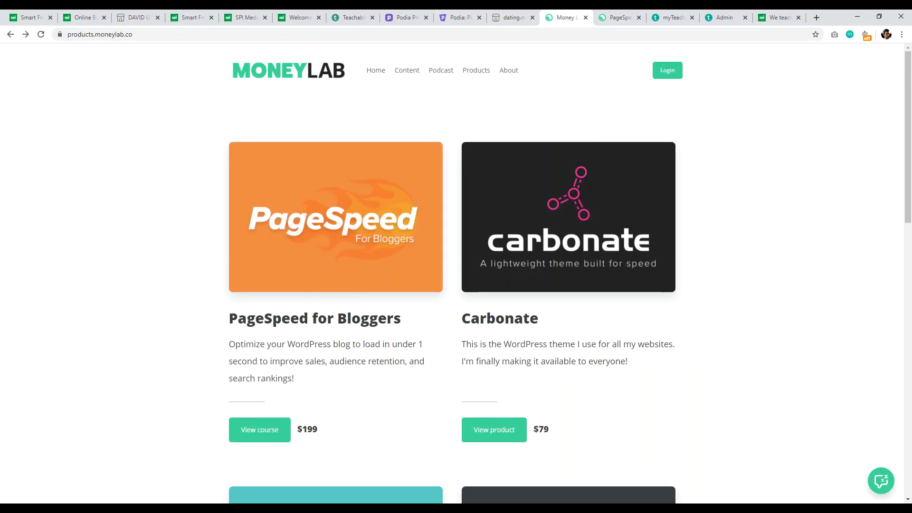
Step: Open moneylab.co in a new tab, compare its main site design with the PageSpeed for Bloggers page, and close that tab
click(816, 18)
text(mone)
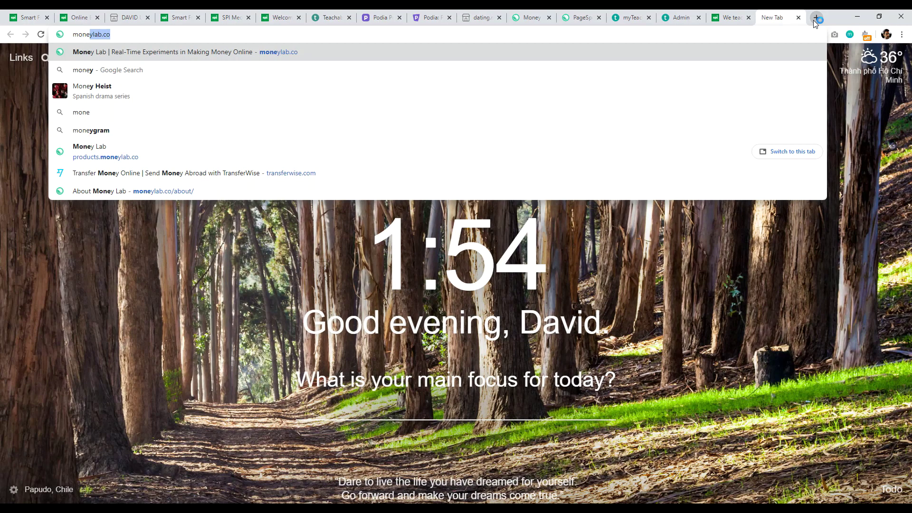
key(Return)
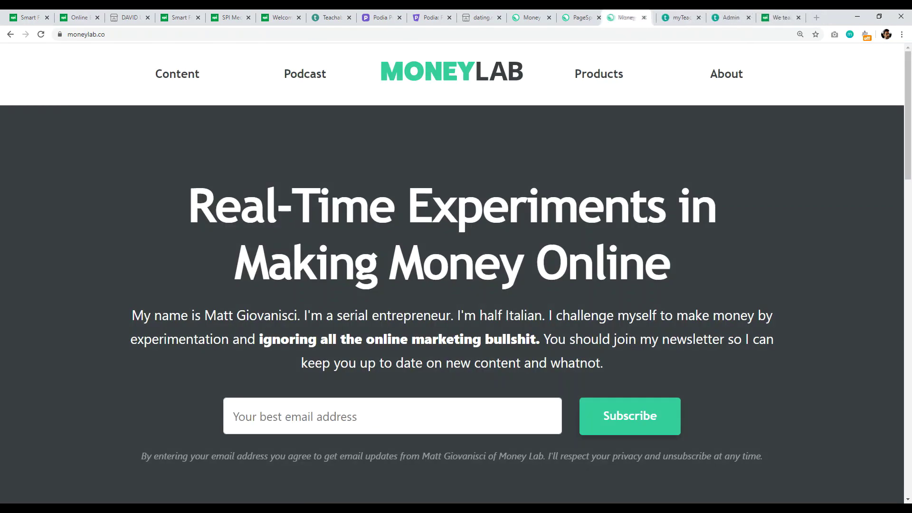
key(ctrl+shift+Tab)
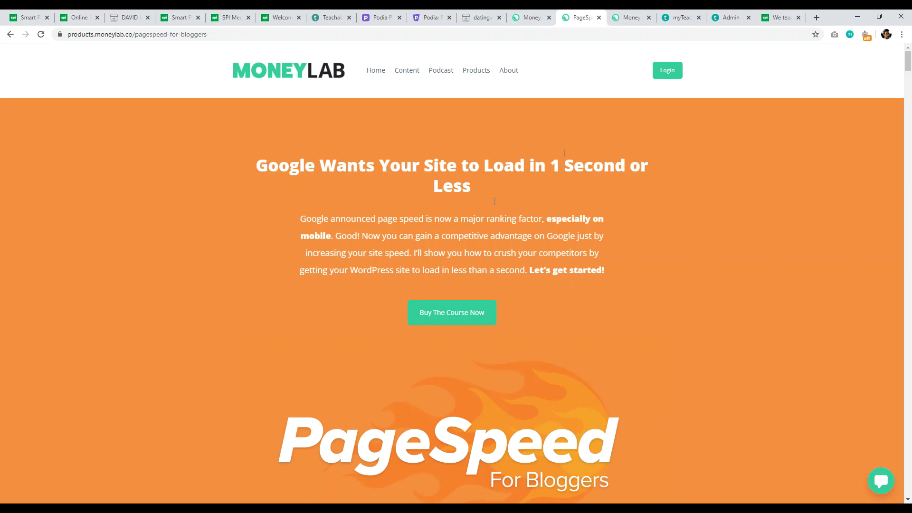
click(629, 17)
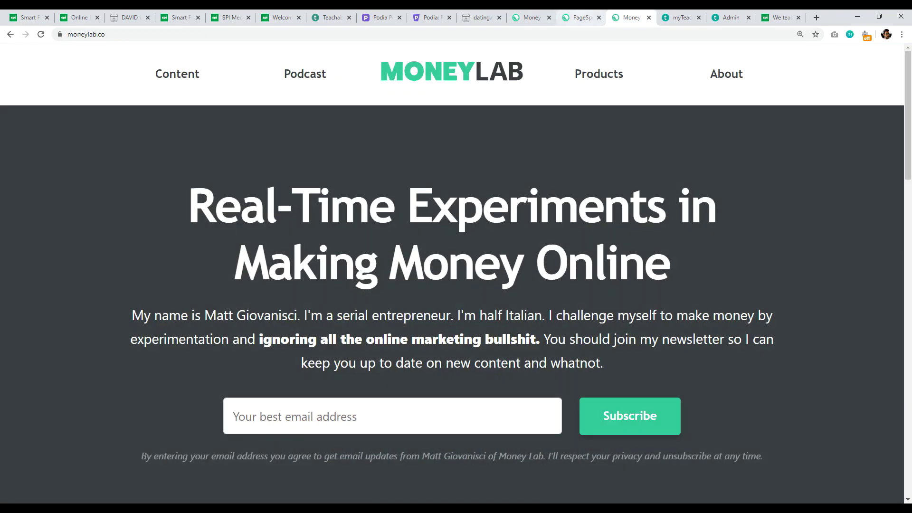
key(ctrl+shift+Tab)
click(632, 16)
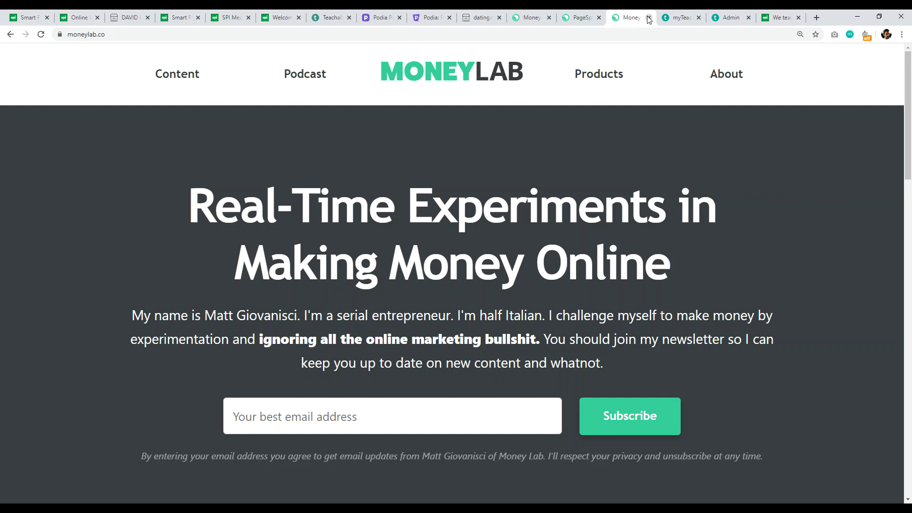
click(648, 18)
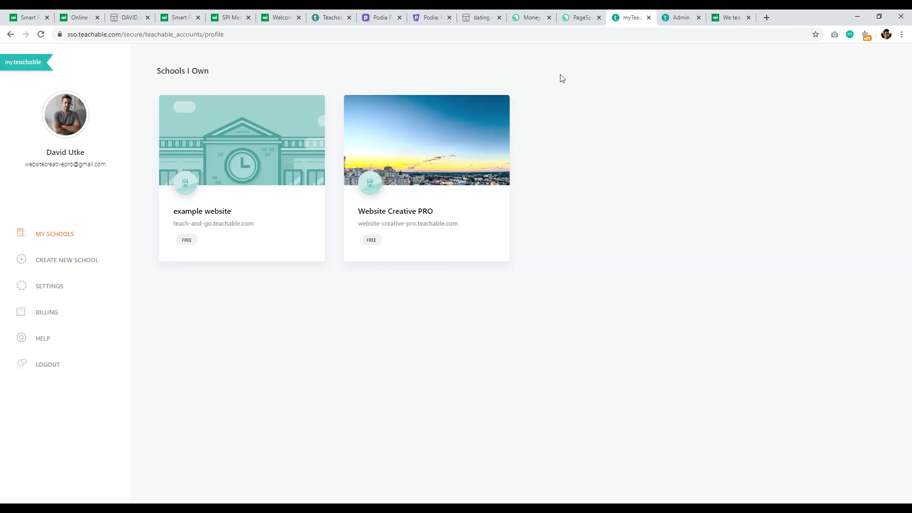
Step: Look through the Website Creative PRO storefront on Podia, from the welcome section and course cards to the questions and footer
click(145, 17)
scroll(340, 148, up, 3)
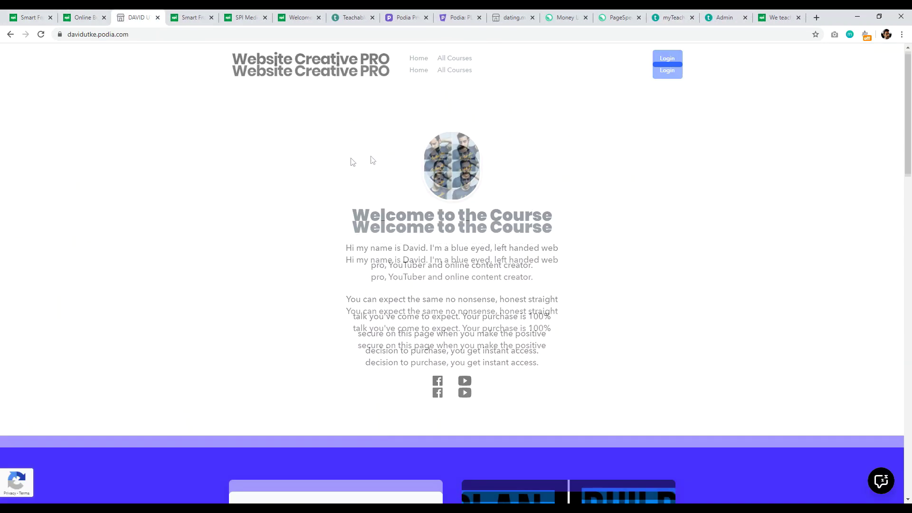
scroll(694, 299, down, 5)
scroll(710, 309, down, 10)
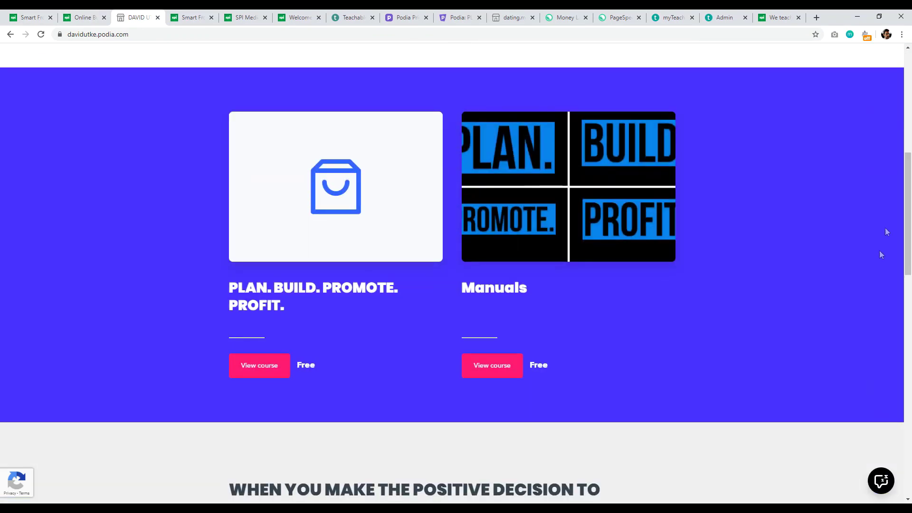
scroll(910, 327, down, 6)
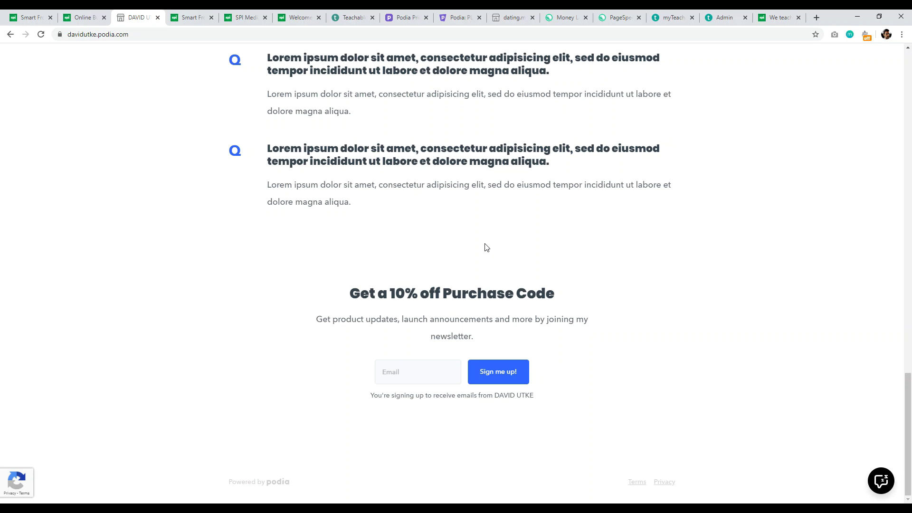
drag(908, 414, 859, 196)
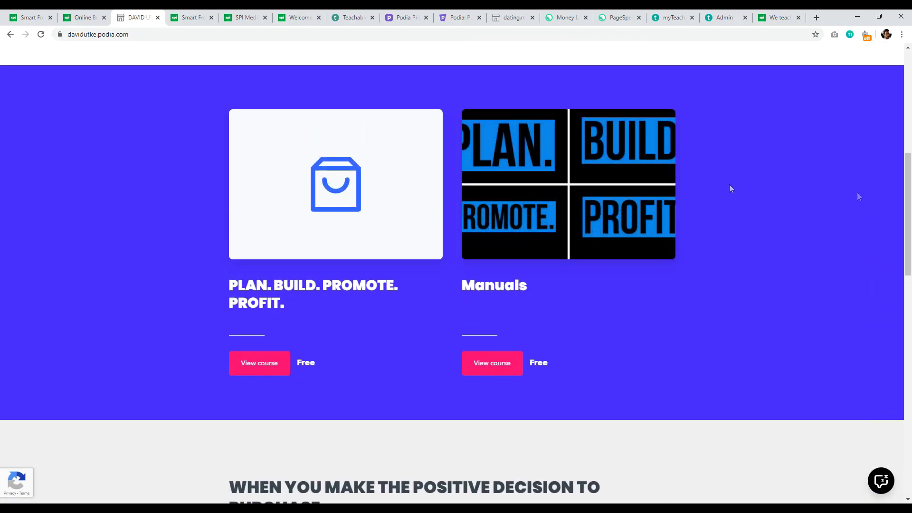
scroll(622, 228, down, 1)
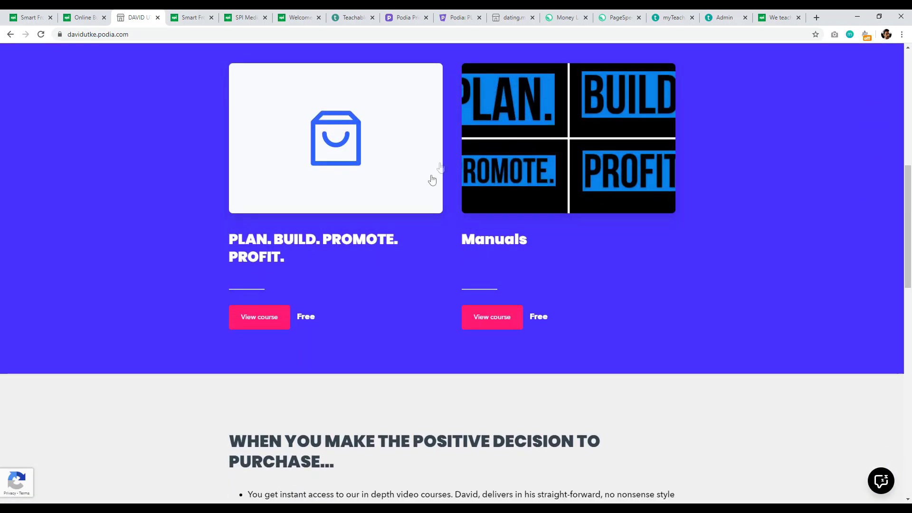
scroll(909, 236, down, 3)
Step: Examine the storefront's newsletter signup section, highlighting its "Get a 10% off Purchase Code" heading
drag(909, 236, 909, 398)
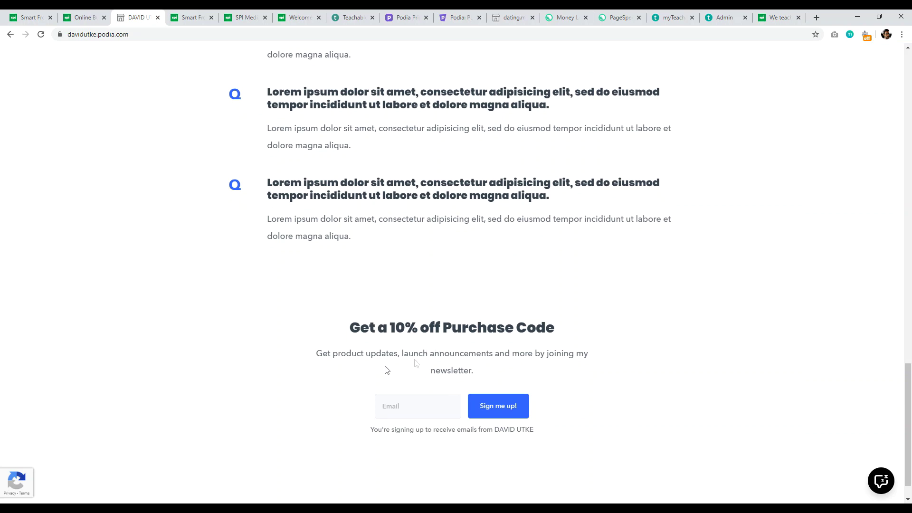
drag(356, 324, 441, 329)
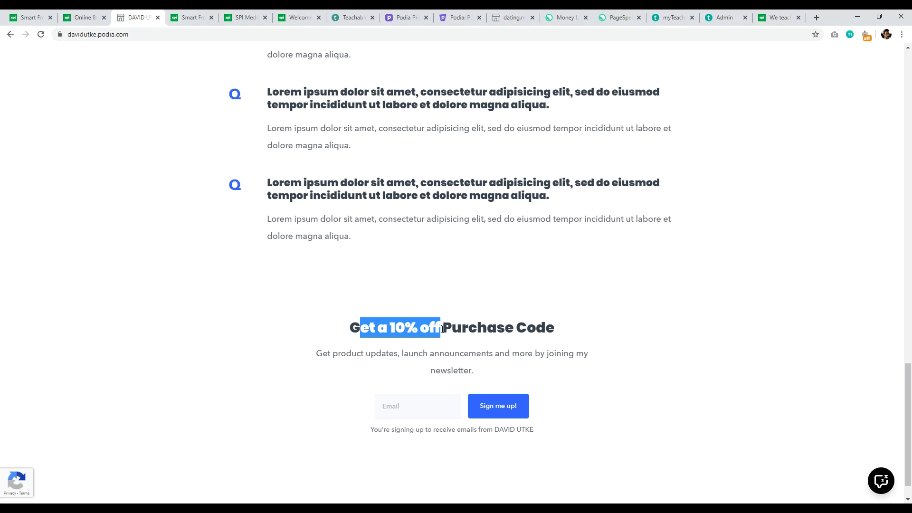
drag(375, 327, 513, 328)
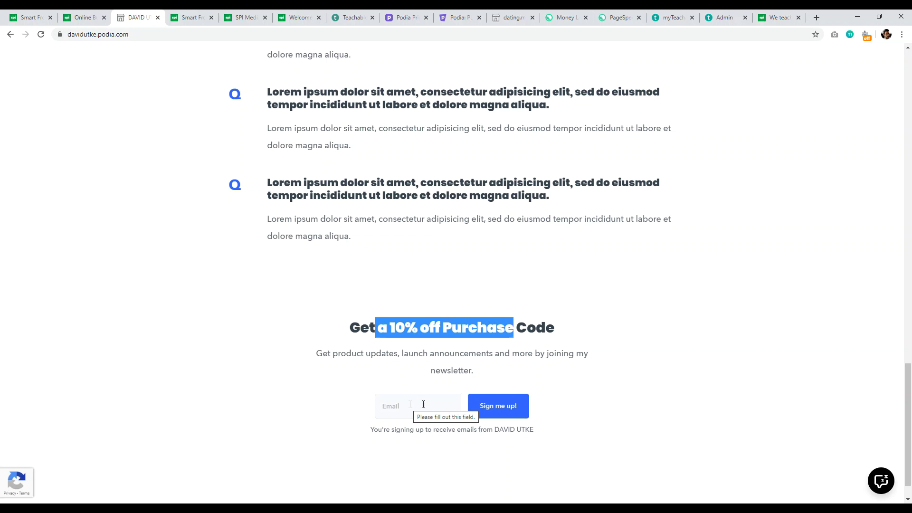
drag(909, 406, 892, 428)
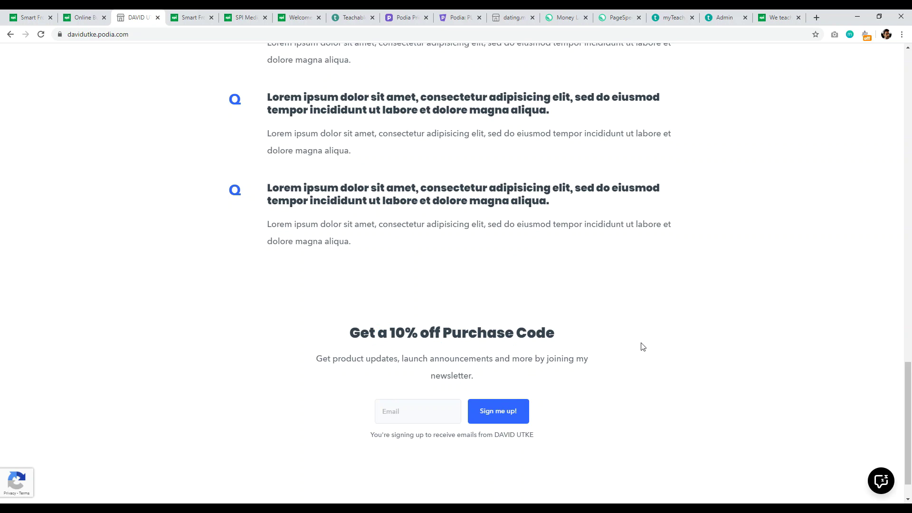
Step: Return to the storefront's welcome section and compare it once more with the Smart Passive Income school homepage
drag(909, 368, 909, 54)
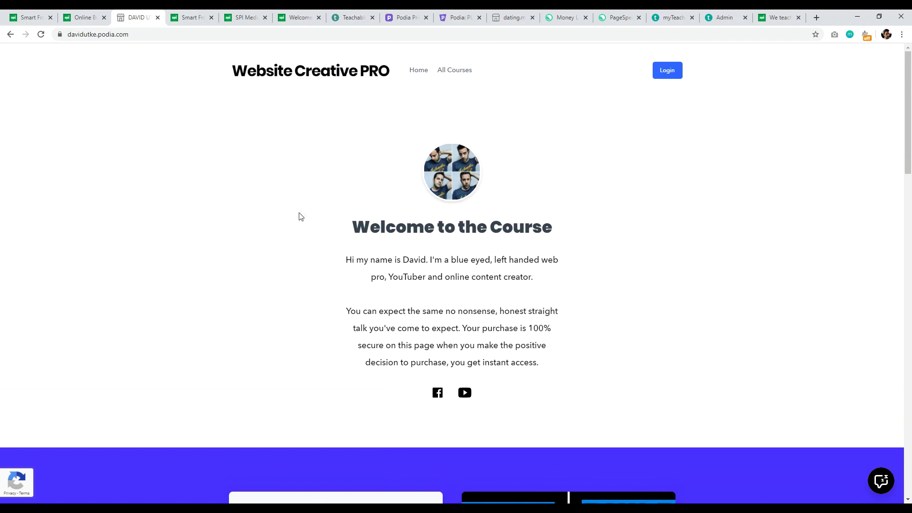
drag(907, 114, 908, 165)
click(84, 18)
click(137, 18)
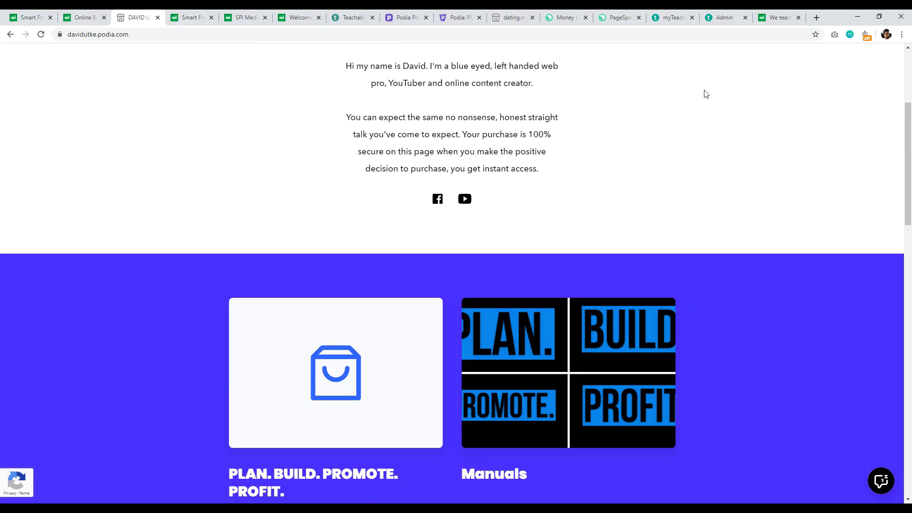
scroll(698, 104, up, 3)
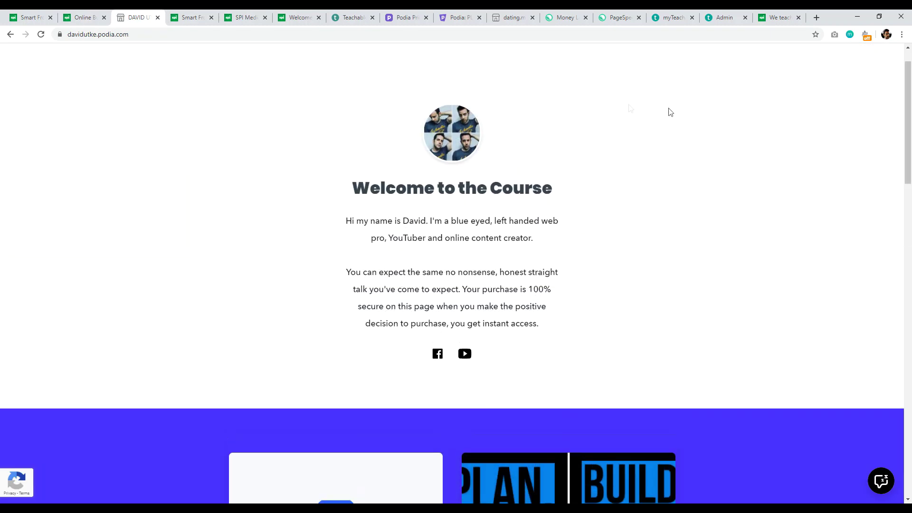
Step: View the Podia editor for the PLAN. BUILD. PROMOTE. PROFIT. course and switch to the Website Creative PRO admin dashboard in Teachable
click(458, 18)
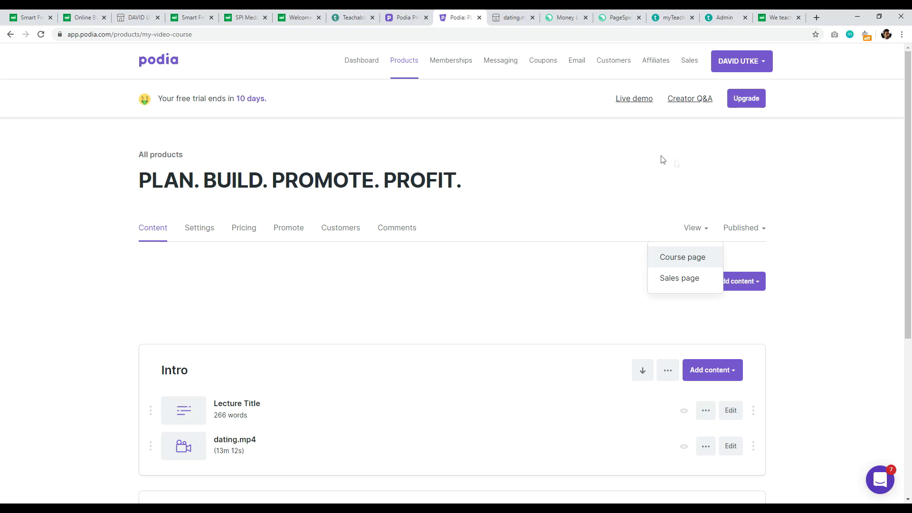
click(722, 17)
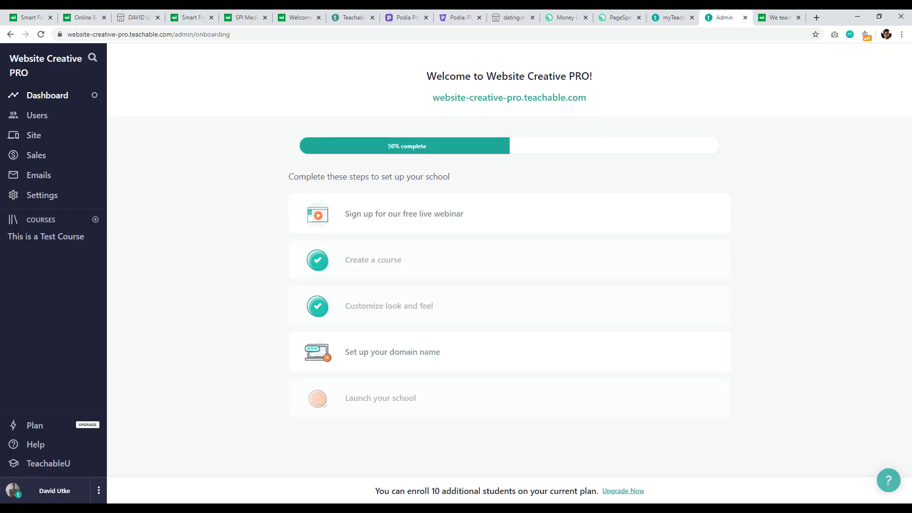
Step: Place the Teachable admin tab beside the Podia course editor and compare the two creator dashboards
drag(723, 17, 510, 18)
click(458, 18)
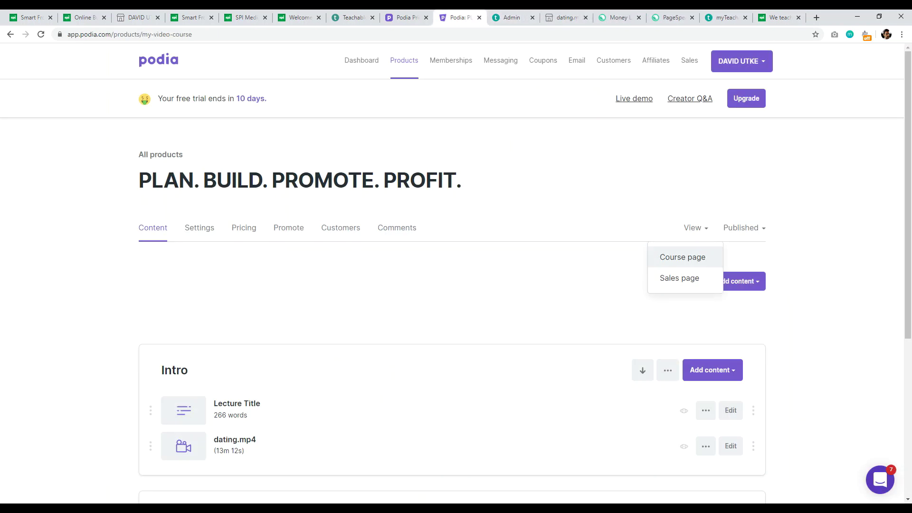
click(511, 18)
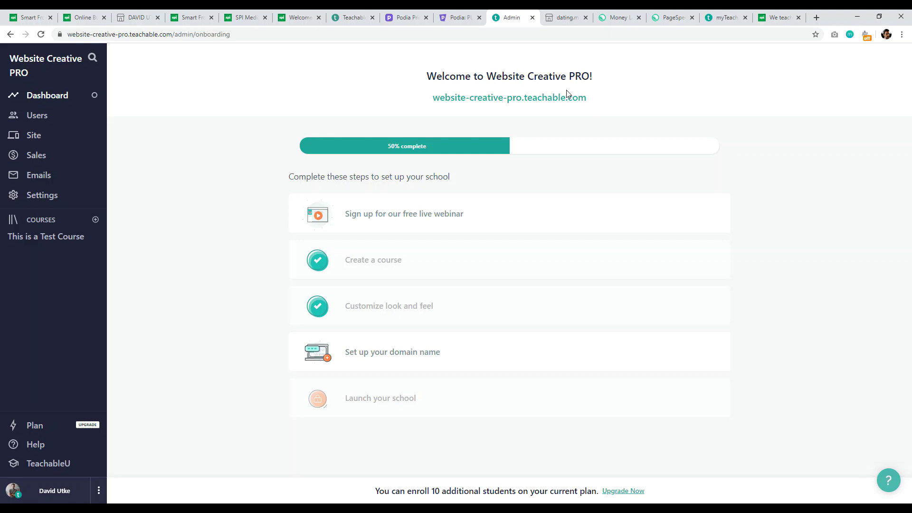
click(457, 17)
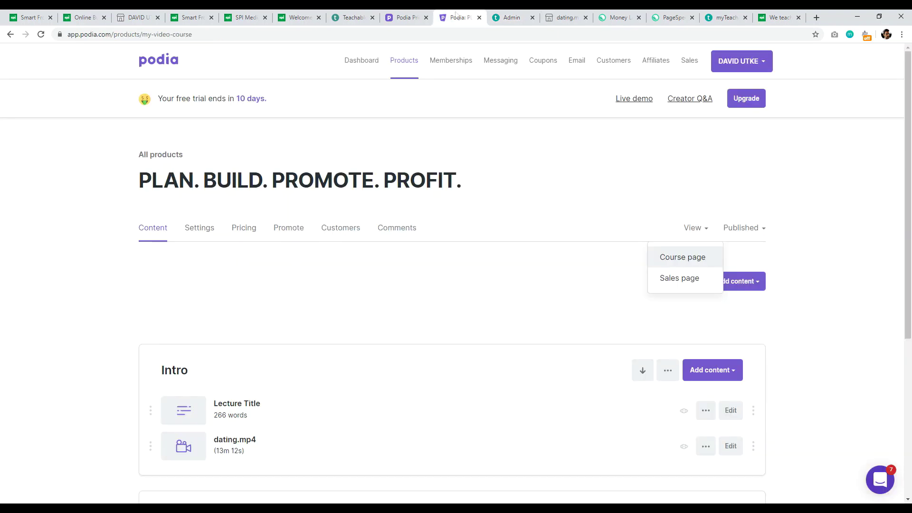
click(636, 165)
mouse_move(910, 128)
mouse_down()
mouse_move(911, 268)
mouse_move(909, 138)
mouse_up()
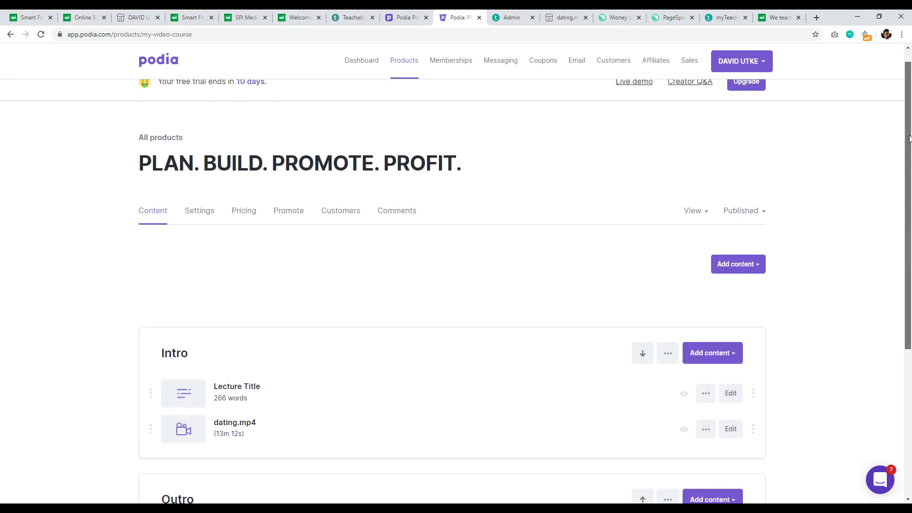
click(508, 18)
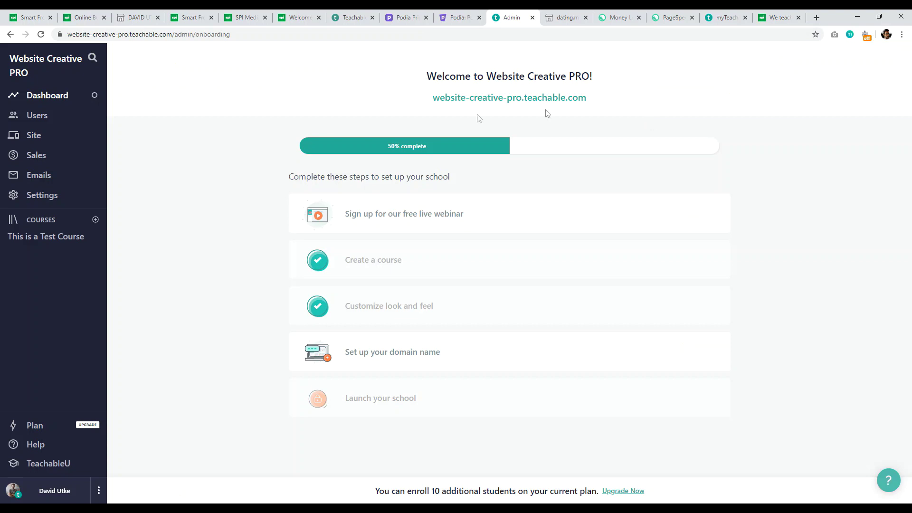
Step: Open This is a Test Course in Teachable, preview its sales page as a visitor, and return to the course information
click(44, 243)
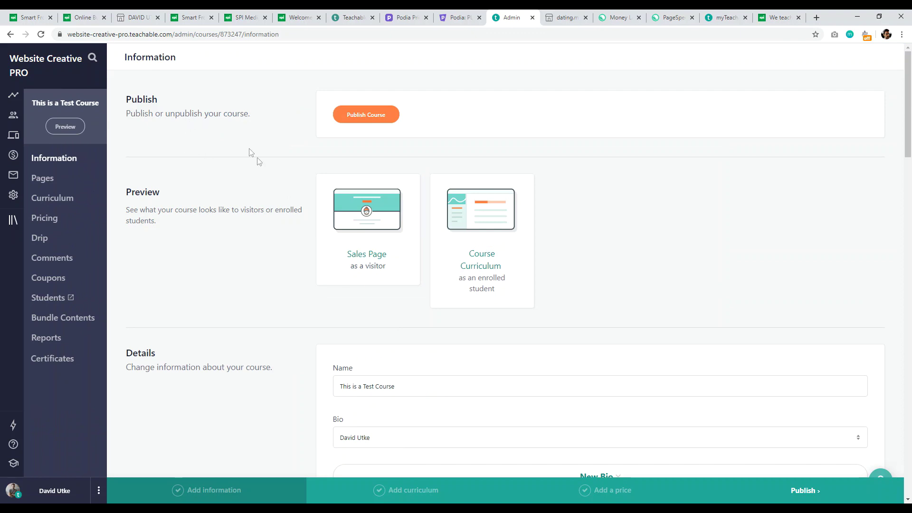
click(361, 223)
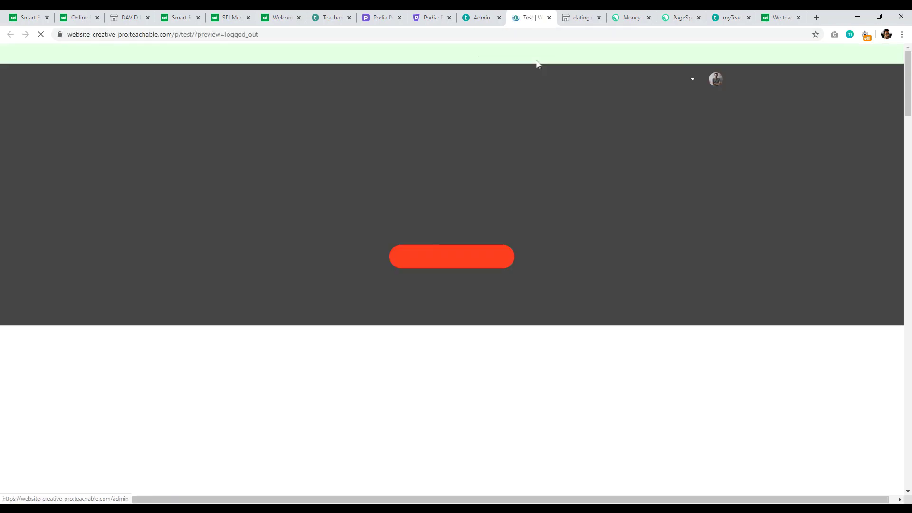
drag(907, 102, 886, 48)
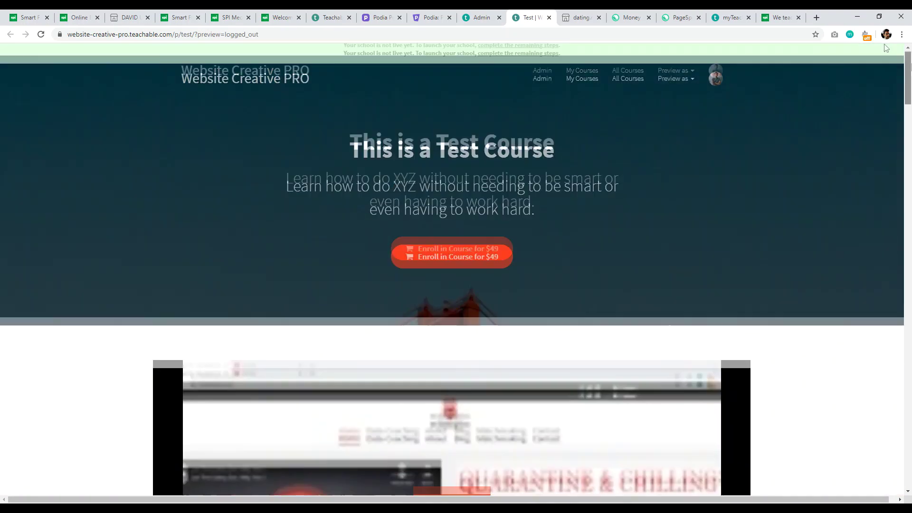
click(548, 17)
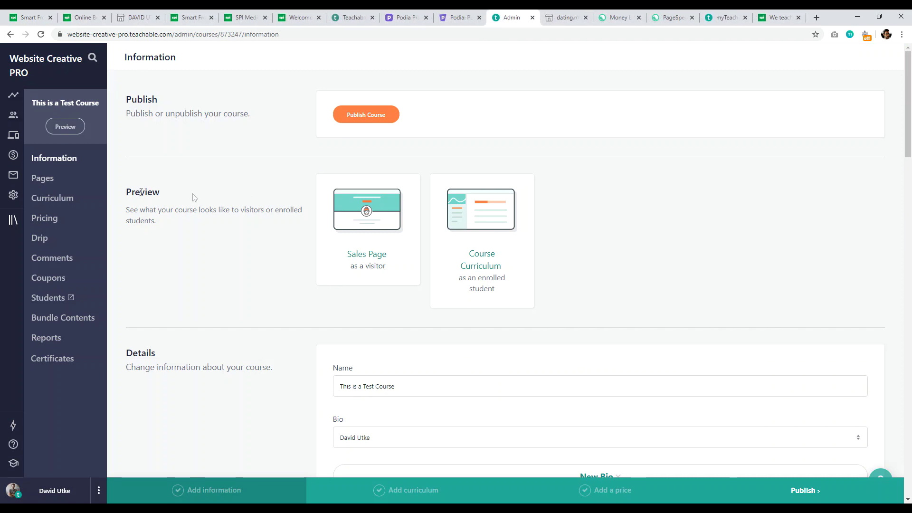
mouse_move(909, 88)
mouse_down()
mouse_move(910, 254)
mouse_move(910, 83)
mouse_up()
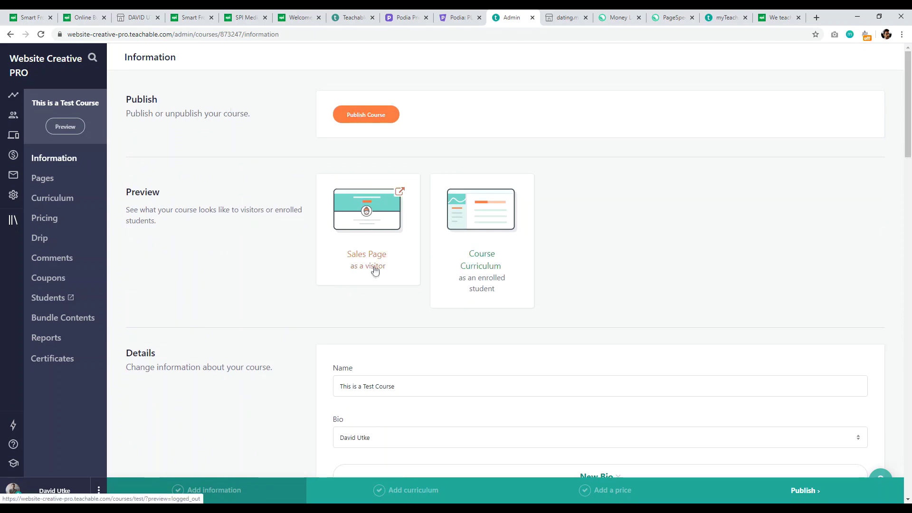
Step: Go to the Teachable course's pages, dismiss the notice, and look through the primary Test sales page in the editor
click(43, 179)
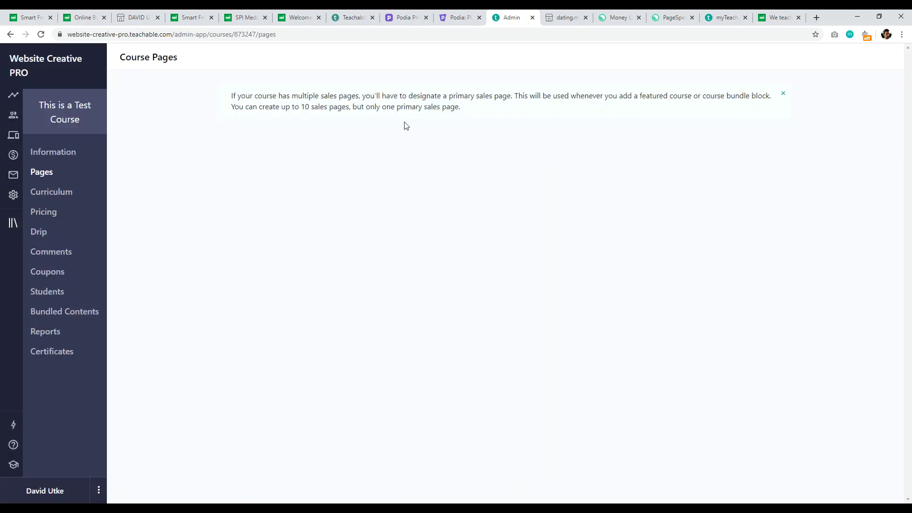
click(783, 96)
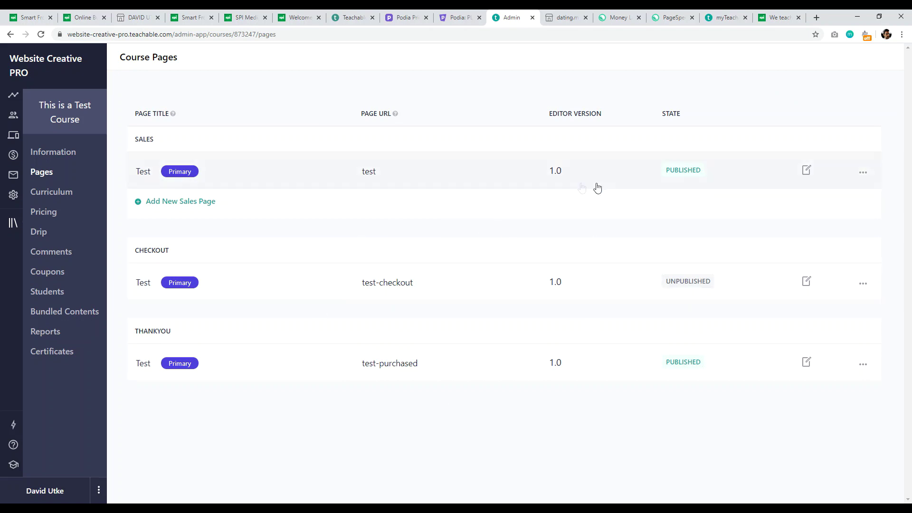
click(806, 172)
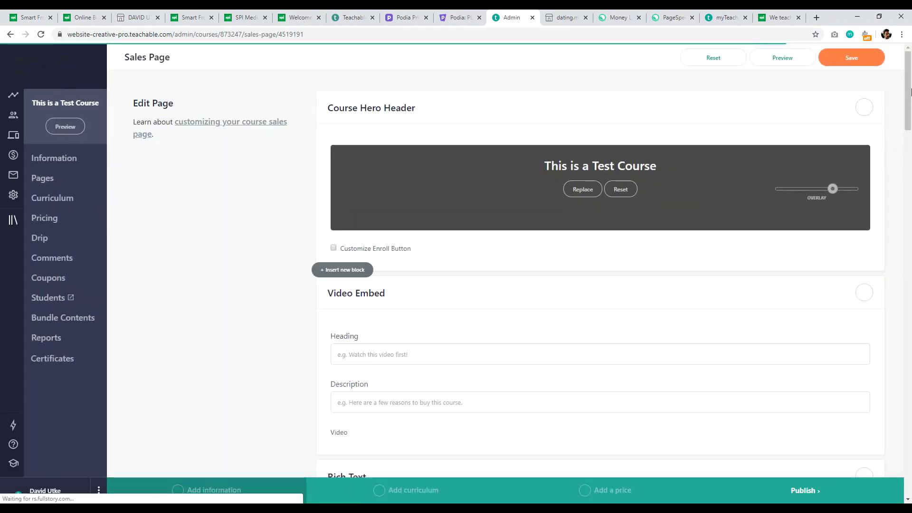
scroll(887, 171, down, 8)
drag(899, 179, 911, 78)
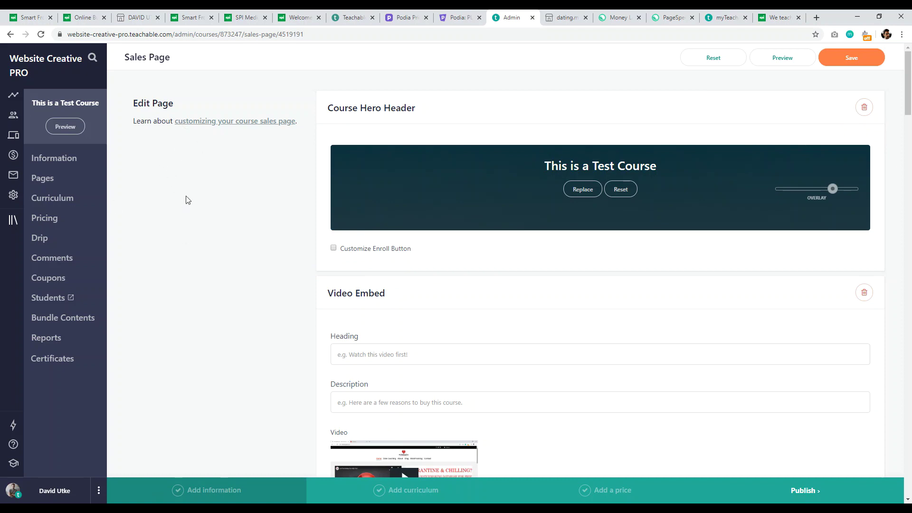
Step: Examine the Video Embed block and the new block options beneath it, then close the Teachable admin
drag(907, 95, 908, 125)
mouse_move(344, 367)
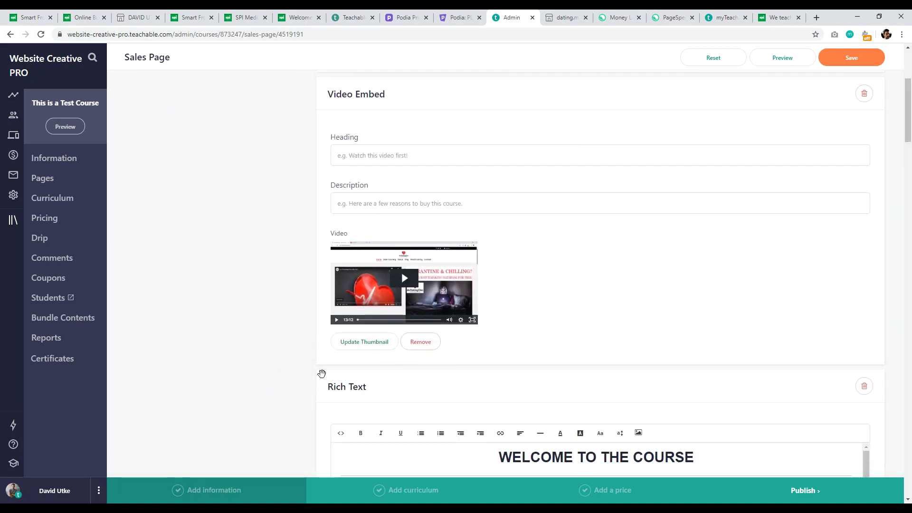
click(340, 365)
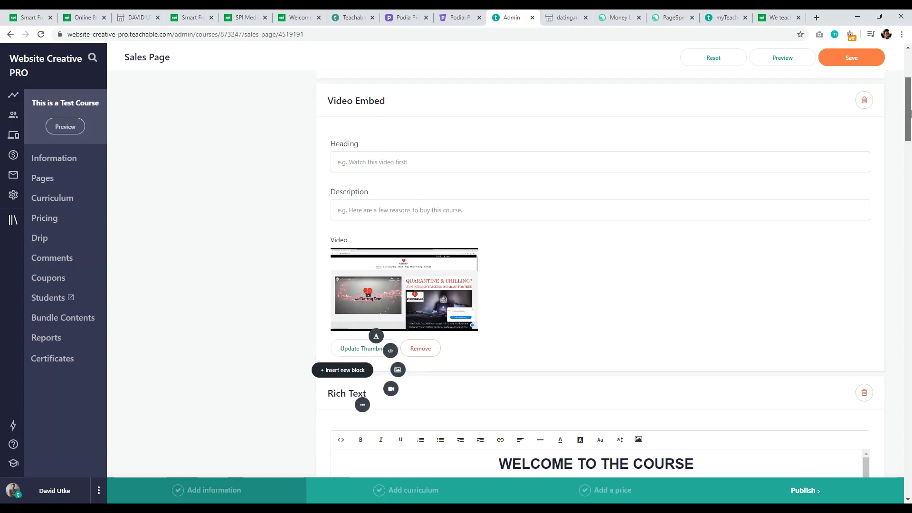
scroll(911, 178, up, 4)
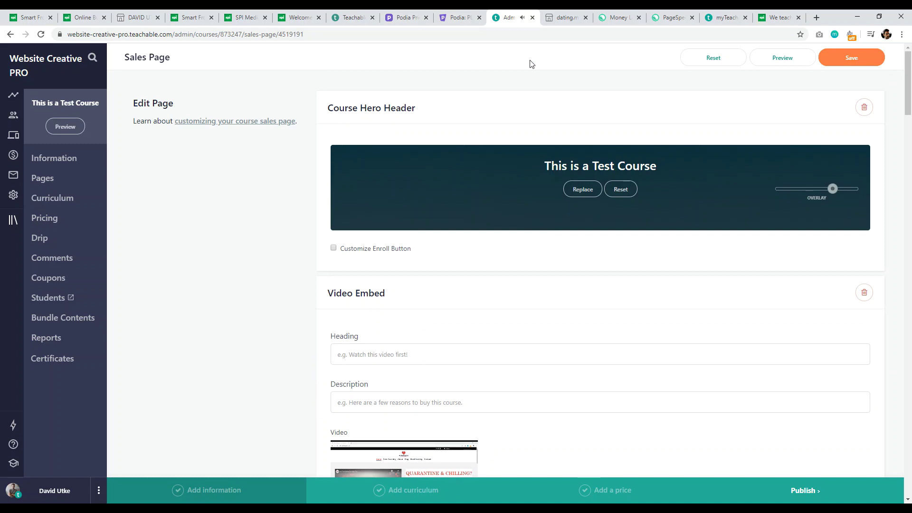
click(532, 18)
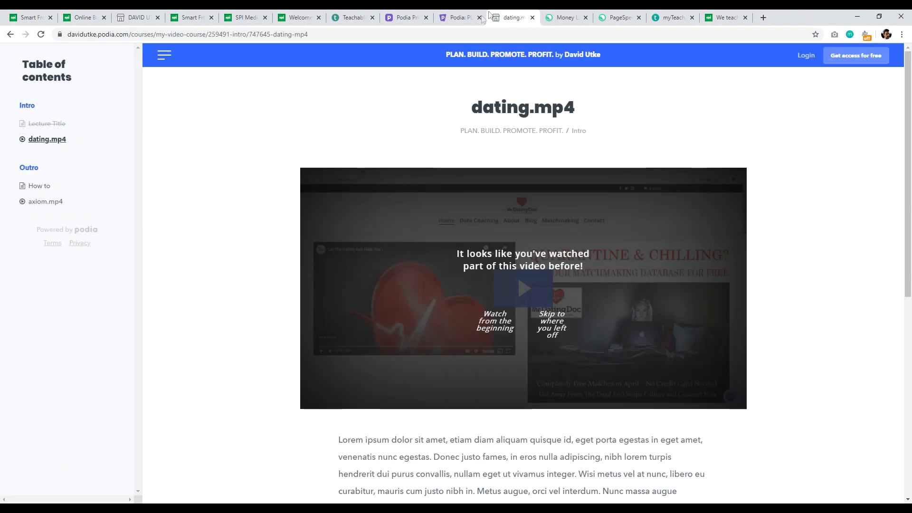
Step: Review the Podia course's content sections and its options for adding content, viewing and cancelling the file upload dialog
click(455, 17)
drag(906, 138, 909, 223)
click(735, 119)
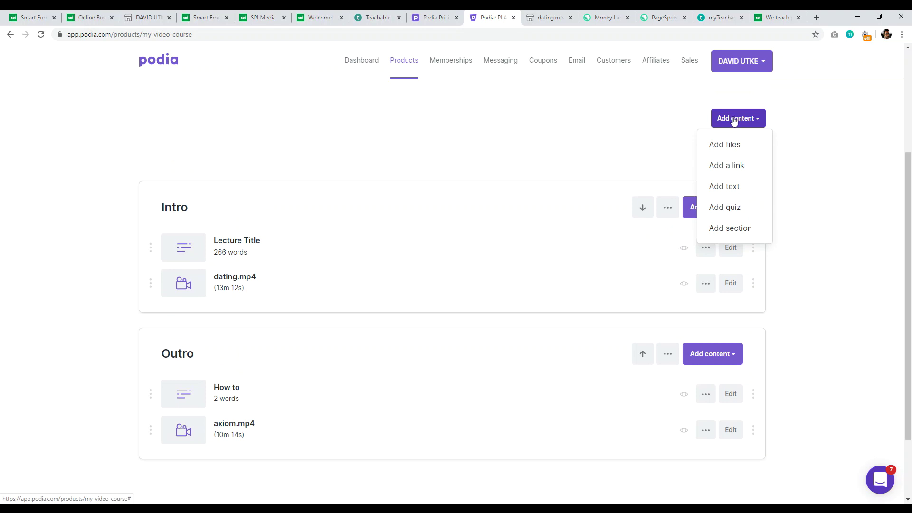
click(712, 151)
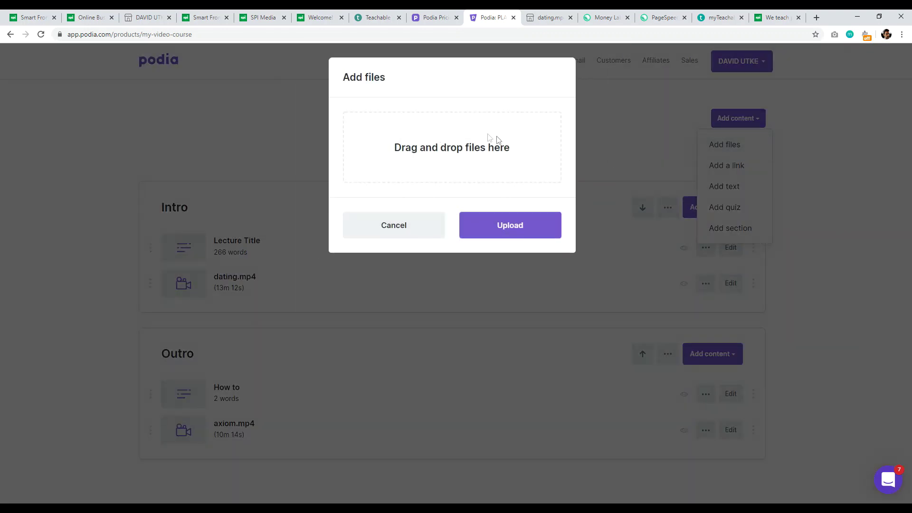
click(415, 227)
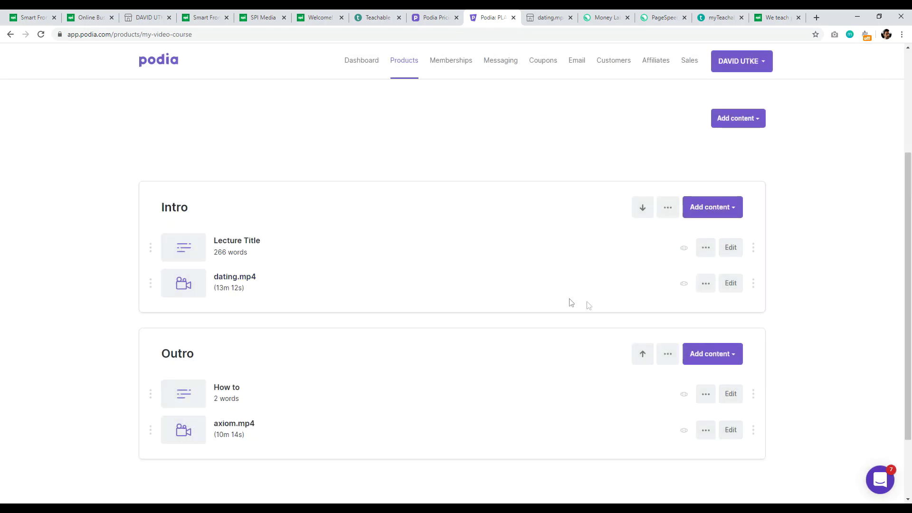
Step: Inspect the dating.mp4 lesson's title, description and thumbnail settings in Podia, then leave without saving
click(727, 284)
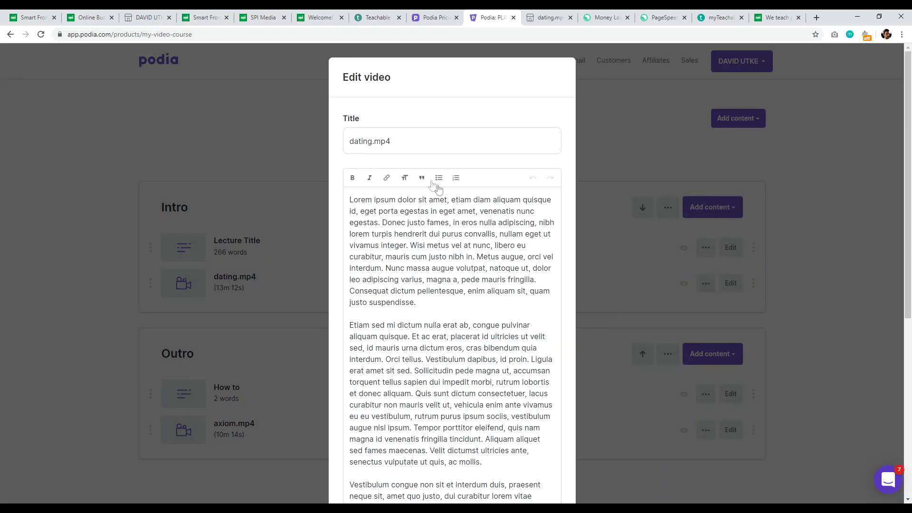
triple_click(406, 143)
click(364, 245)
drag(363, 200, 442, 504)
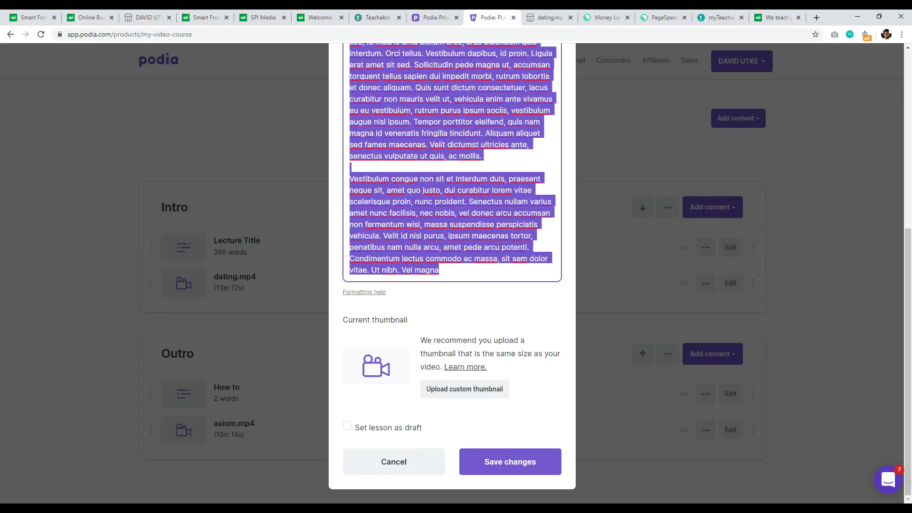
click(379, 462)
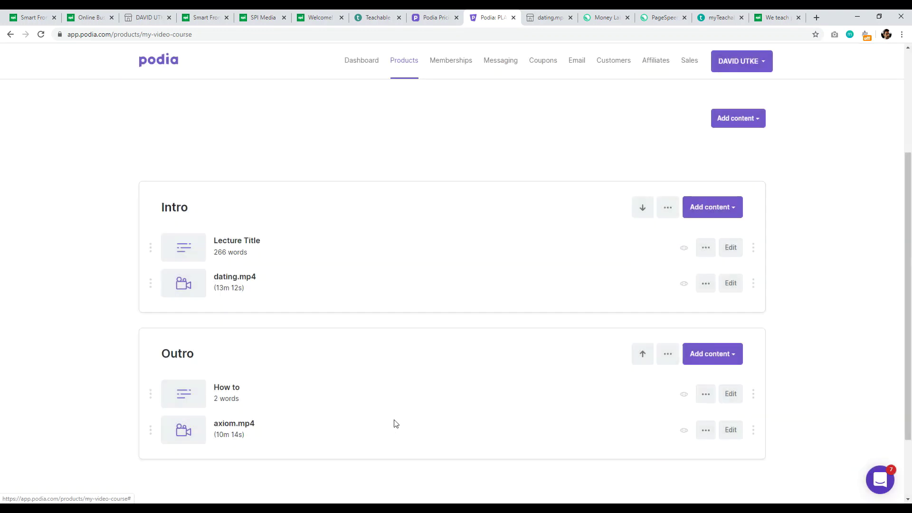
Step: Add a text lesson titled "text" with the description "description" to the Podia course and save it
click(731, 118)
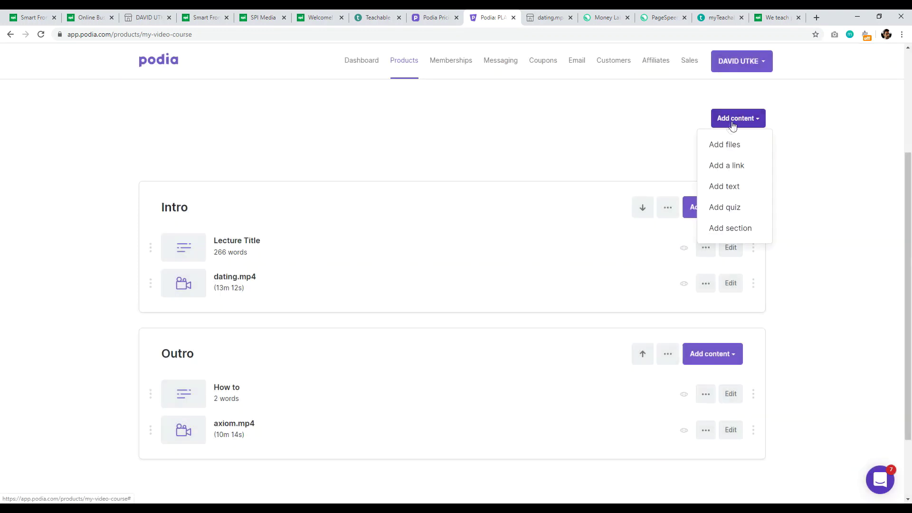
click(737, 187)
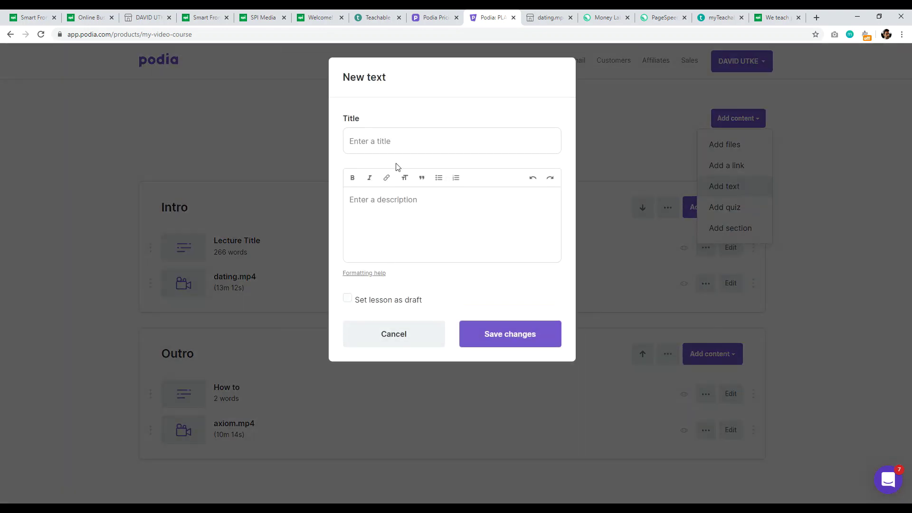
click(397, 151)
text(text)
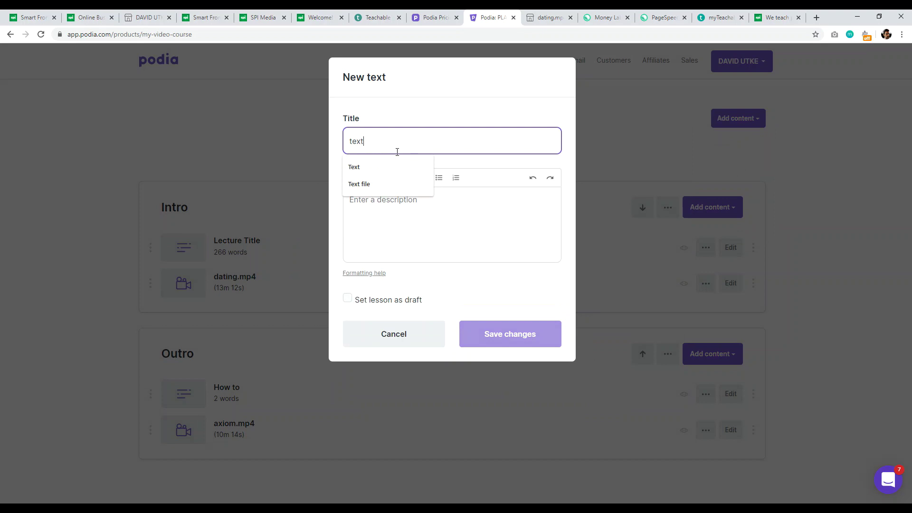
click(444, 220)
text(description)
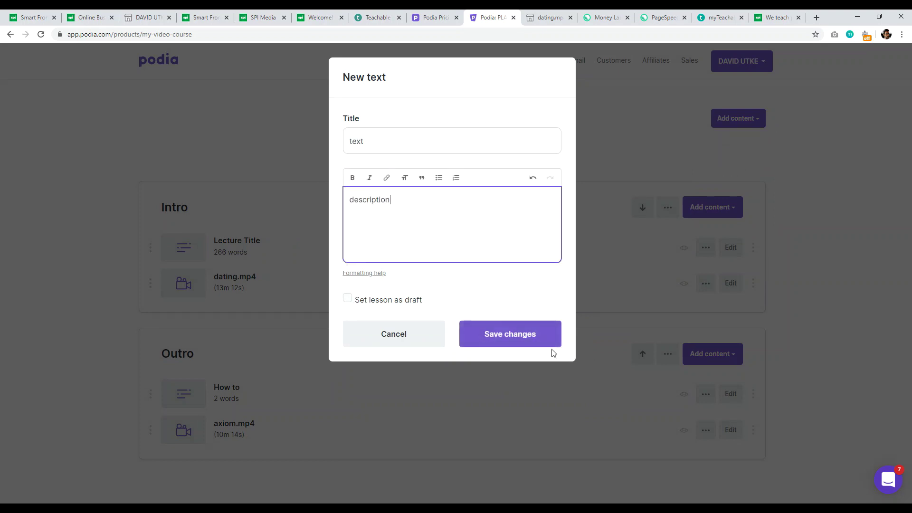
click(525, 334)
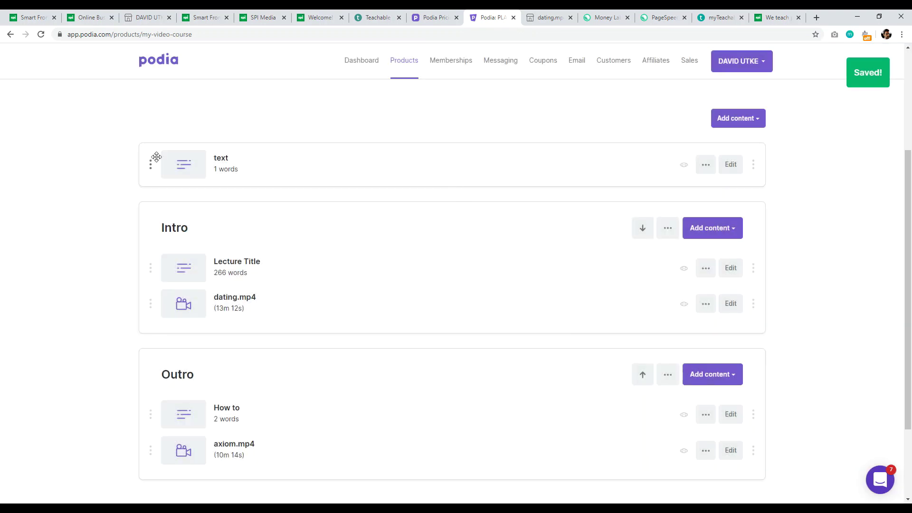
Step: Move the new text lesson into the Outro section, between How to and axiom.mp4
drag(147, 163, 143, 439)
scroll(289, 311, down, 3)
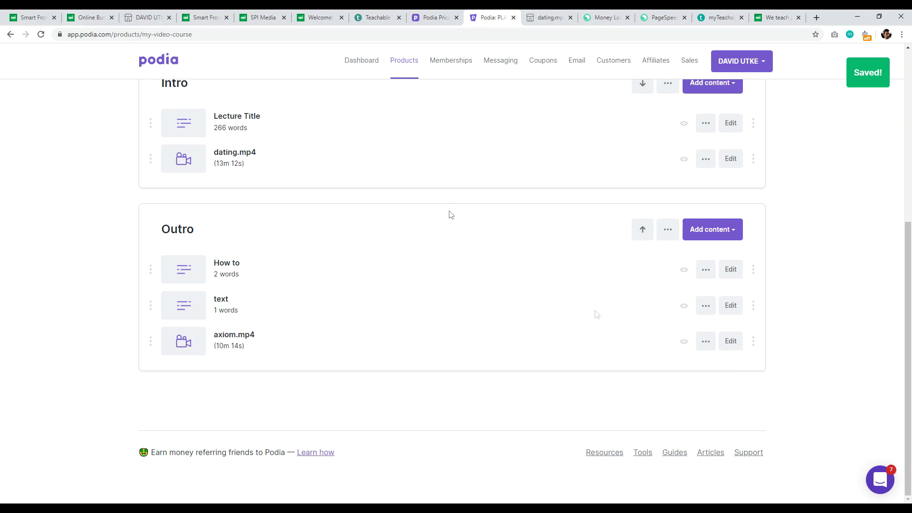
drag(909, 352, 910, 197)
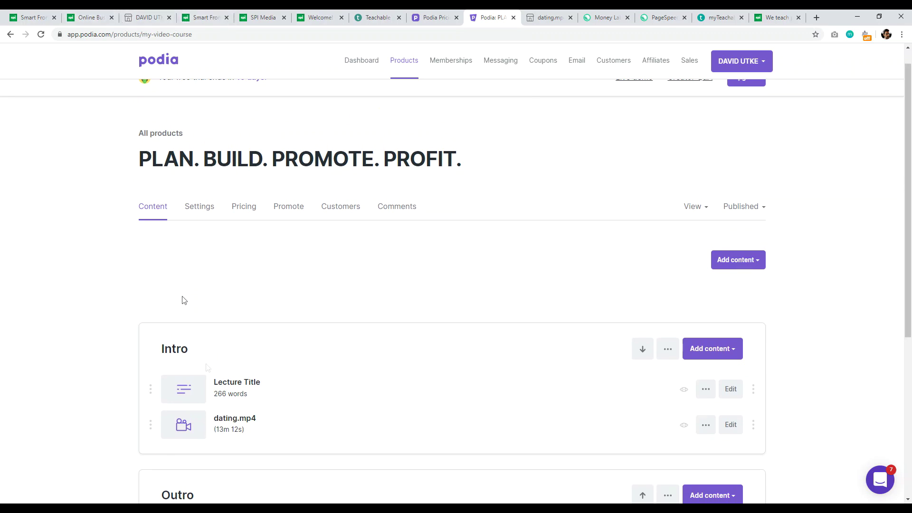
Step: Look over the Smart From Scratch thank-you page and revisit the Teachable and Podia pricing pages
click(205, 18)
scroll(438, 232, up, 5)
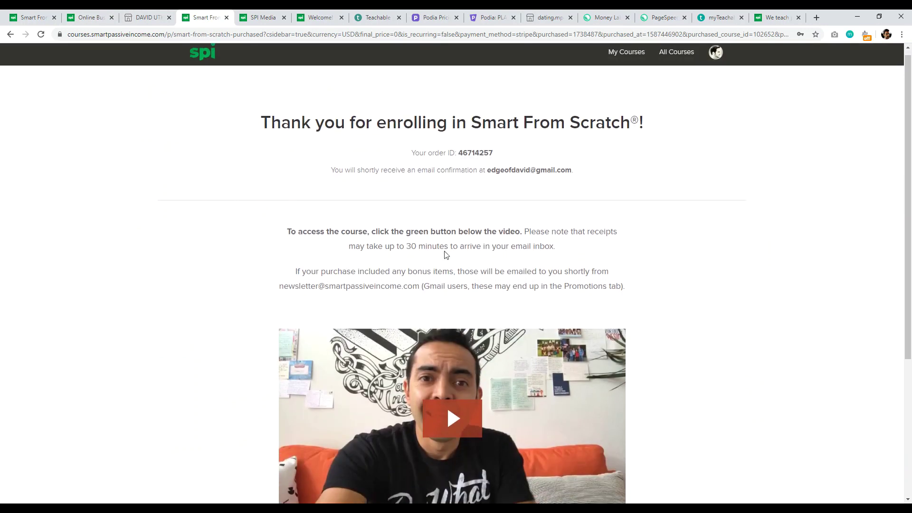
scroll(176, 343, down, 8)
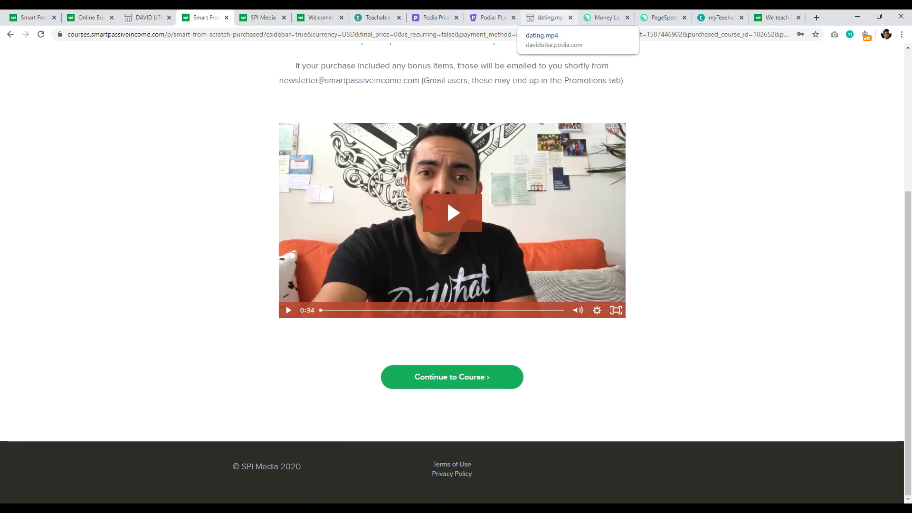
click(376, 19)
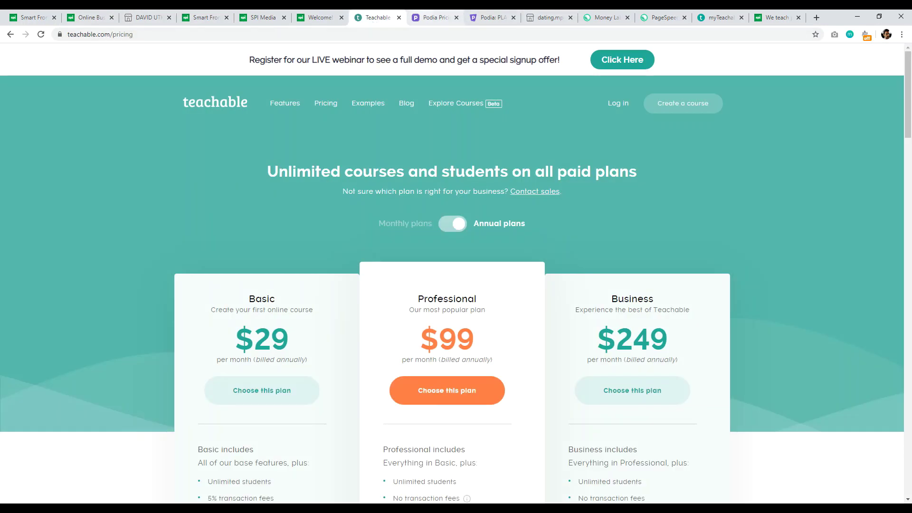
click(435, 17)
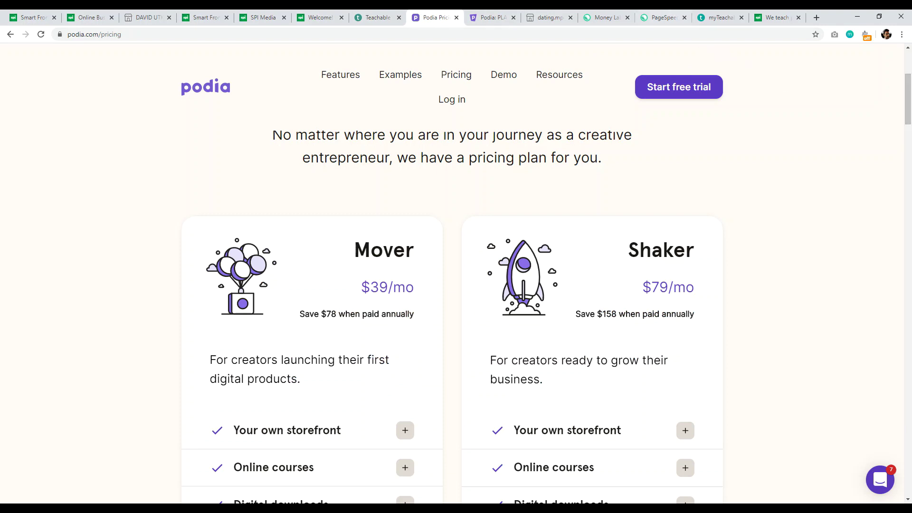
Step: Review the PageSpeed for Bloggers sales page, open its purchase form and cancel the purchase, then view the Power-Up Podcasting checkout
click(663, 17)
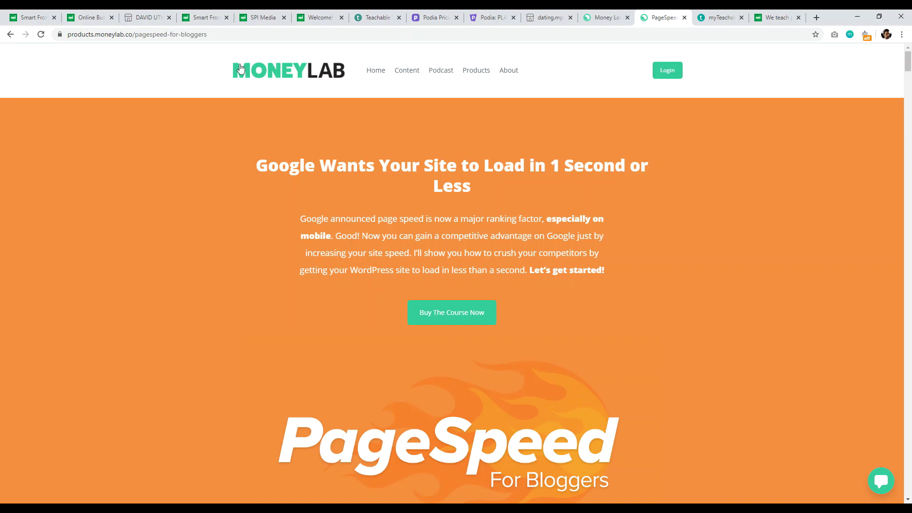
drag(907, 60, 907, 484)
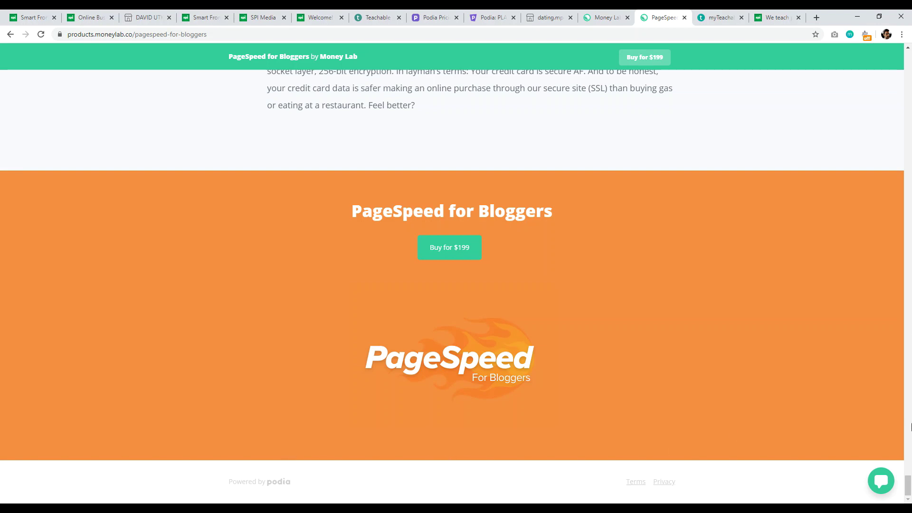
drag(907, 484, 910, 61)
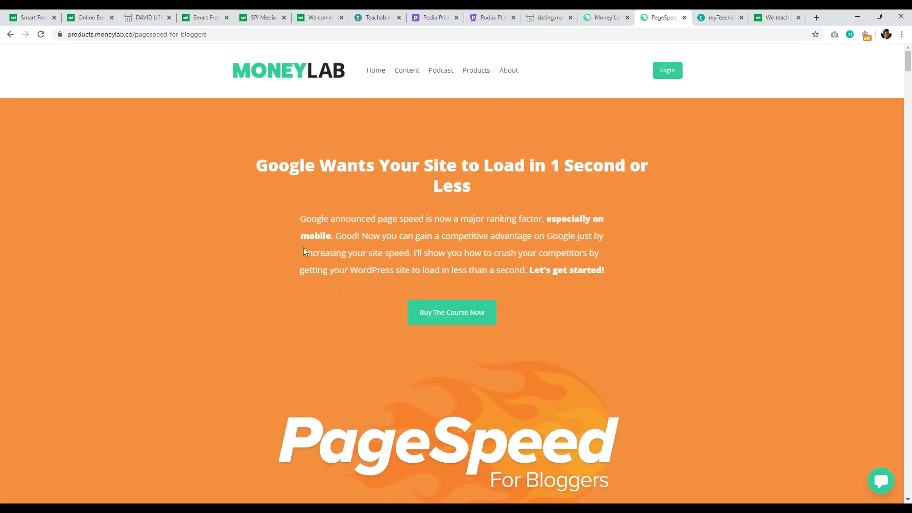
click(463, 317)
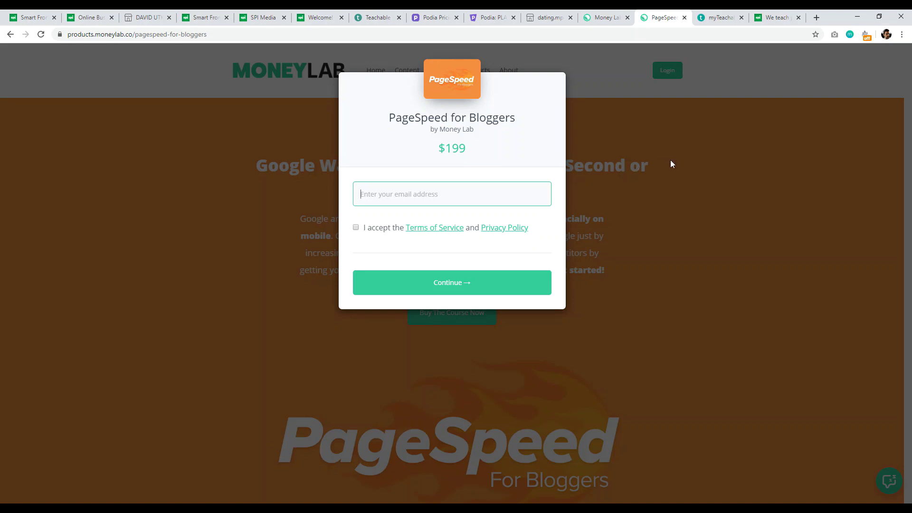
click(659, 151)
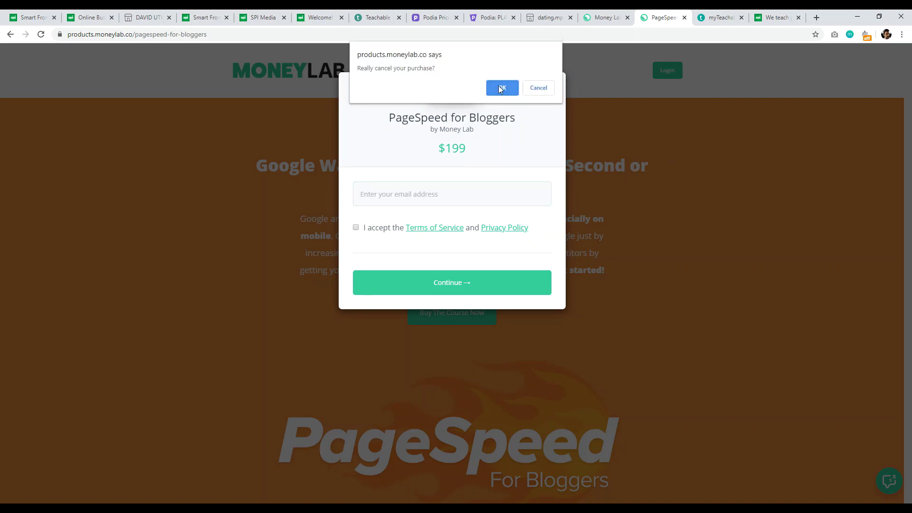
click(498, 86)
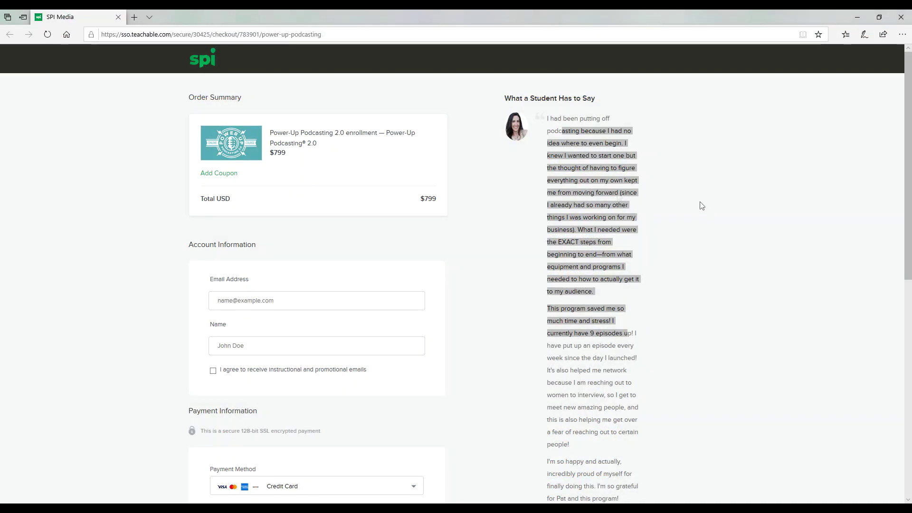
click(507, 181)
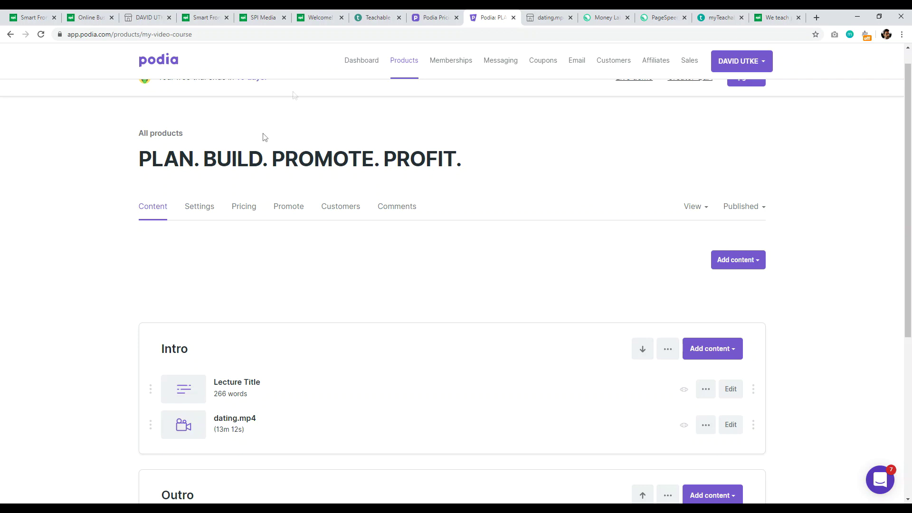
Step: Look over the Podia creator dashboard, including its Create options and the account's store and settings options
click(358, 62)
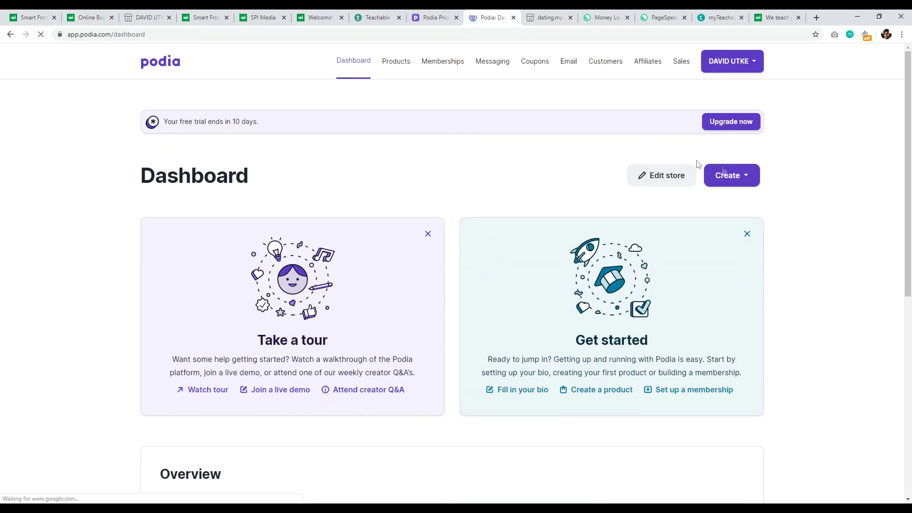
click(736, 178)
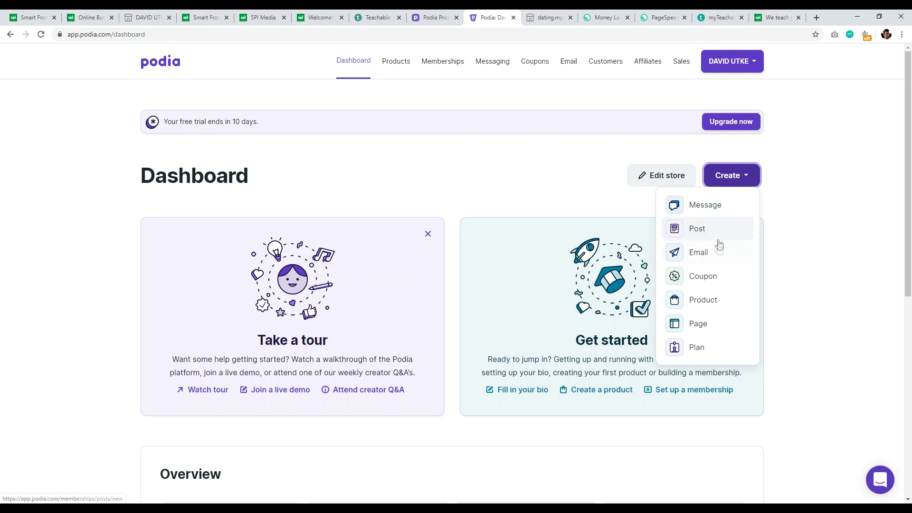
click(834, 242)
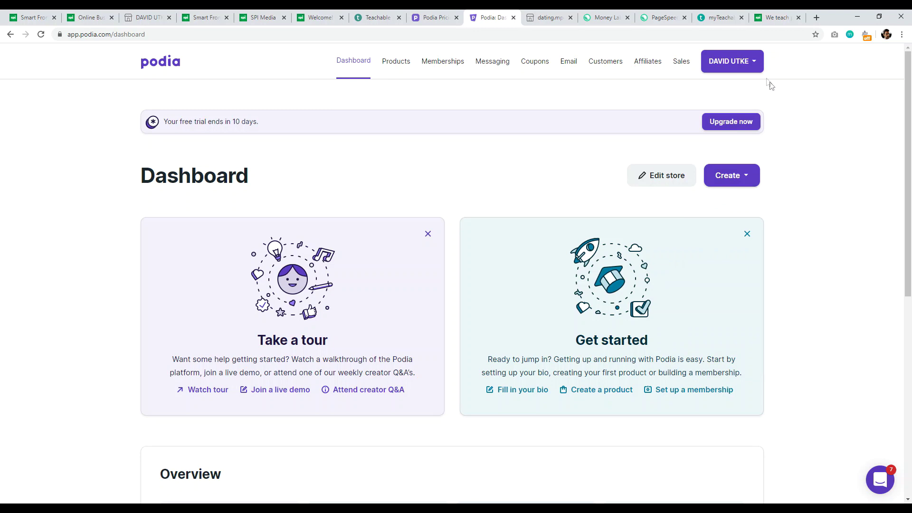
click(744, 63)
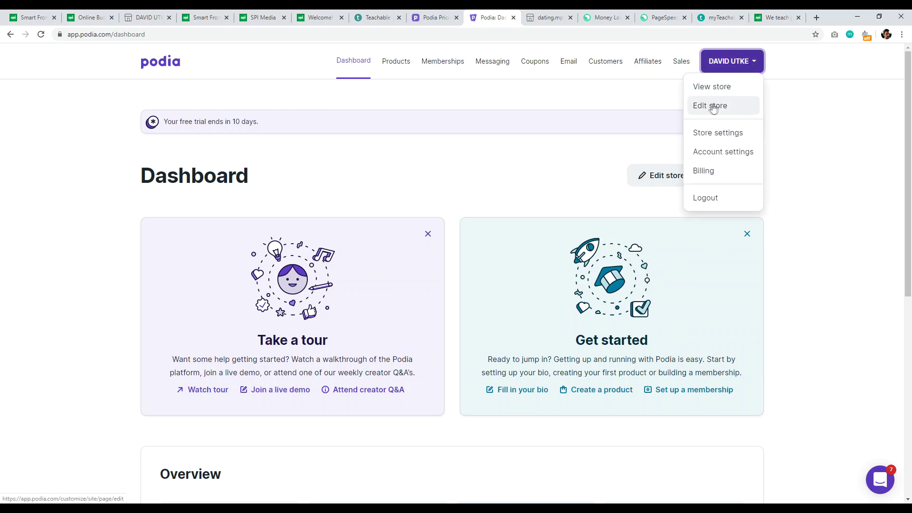
click(478, 181)
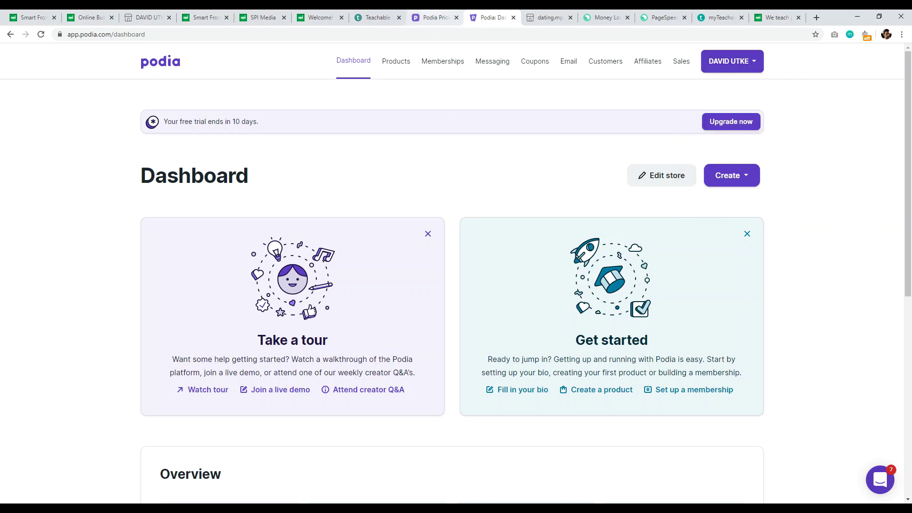
Step: Revisit the Podia pricing page and the overview of owned schools in myTeachable
click(377, 18)
click(429, 17)
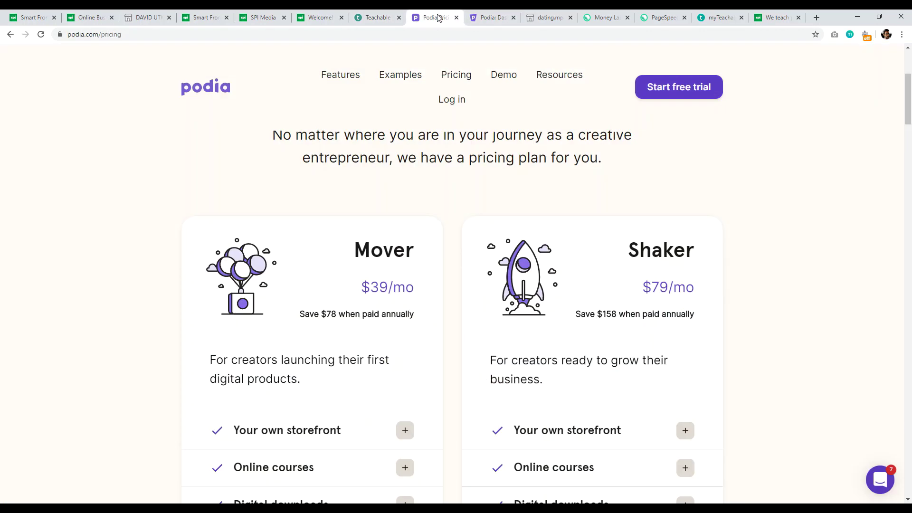
drag(910, 108, 908, 84)
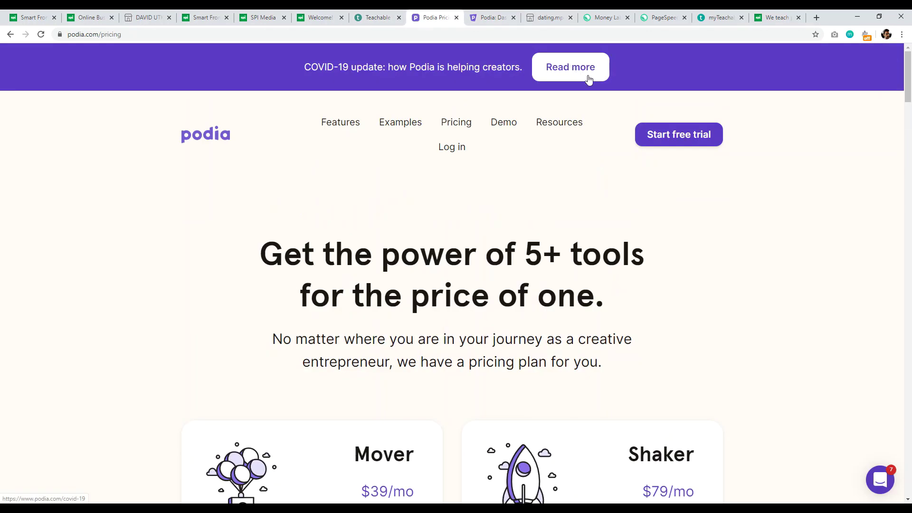
click(718, 18)
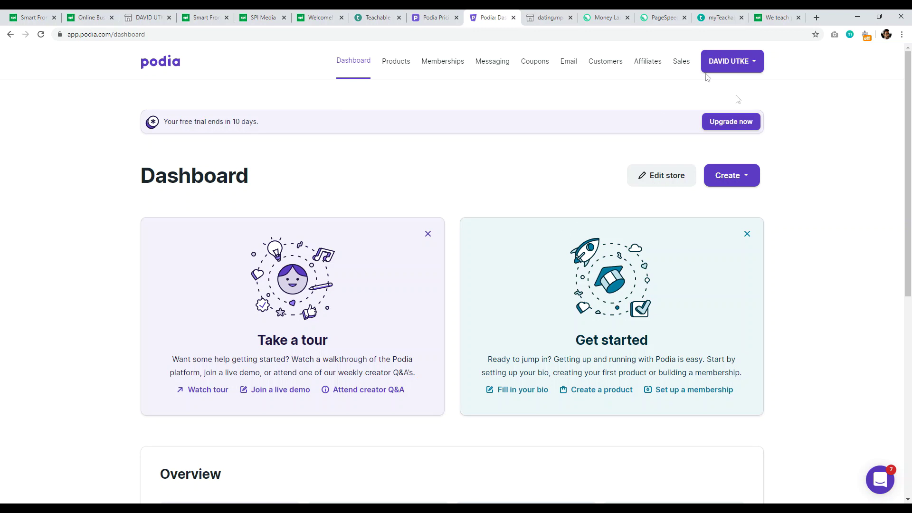
click(719, 18)
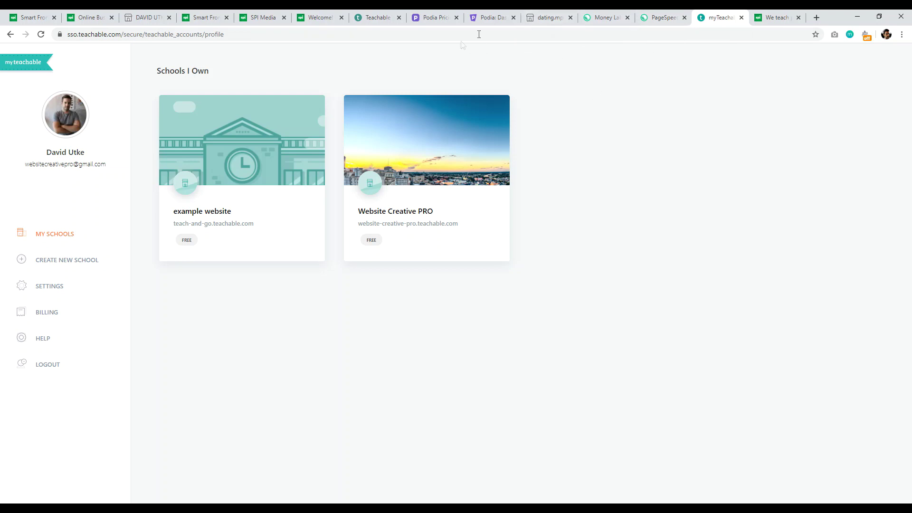
Step: Compare the Podia plans with Teachable's annual plans, then return to the Podia dashboard
click(434, 18)
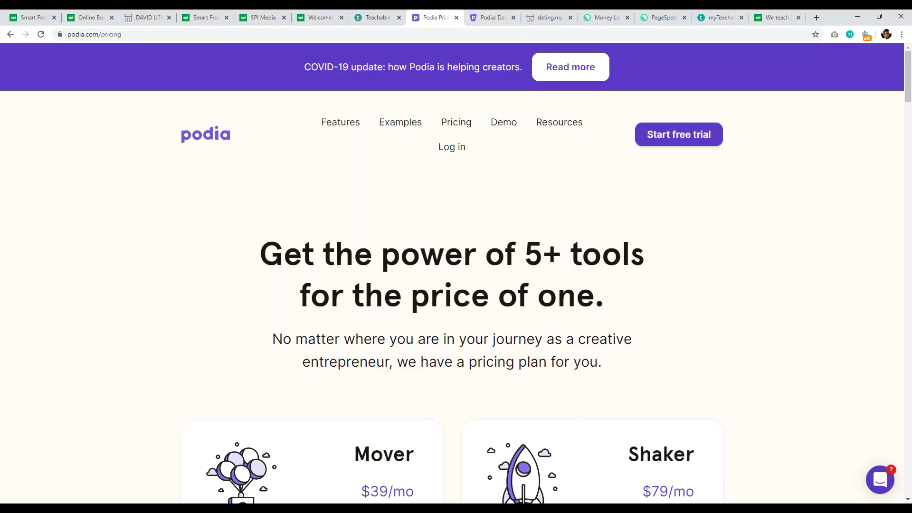
click(377, 18)
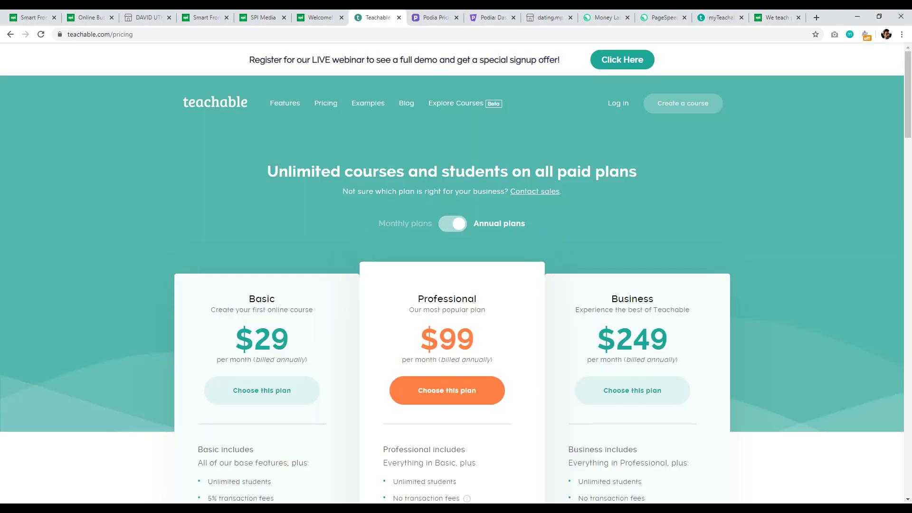
mouse_move(910, 97)
mouse_down()
mouse_move(911, 137)
mouse_move(910, 106)
mouse_up()
click(435, 16)
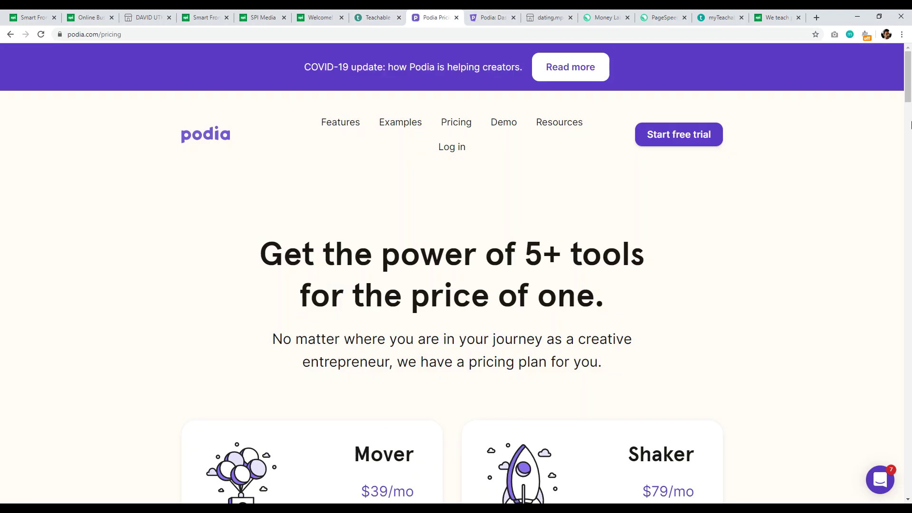
scroll(908, 76, down, 2)
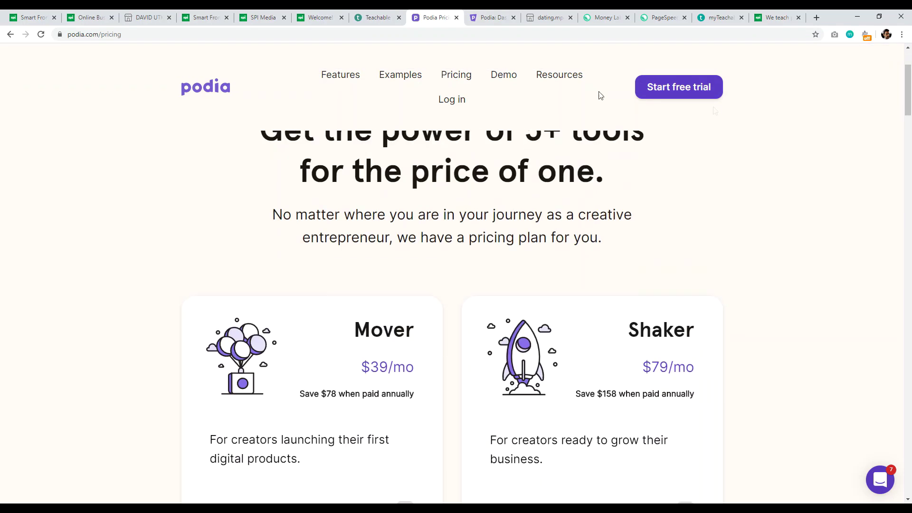
click(506, 19)
drag(907, 173, 910, 139)
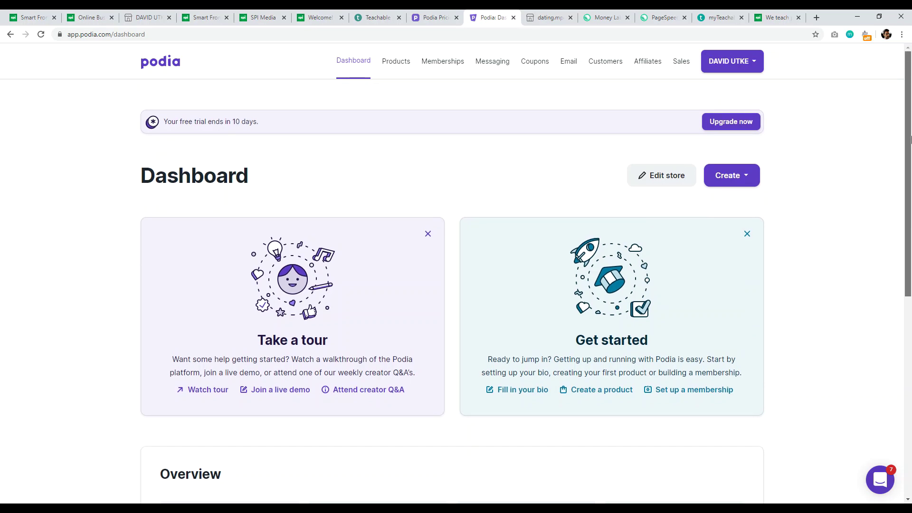
Step: Compare the Podia storefront with the Smart Passive Income course catalog and the Smart from Scratch sales page
click(138, 18)
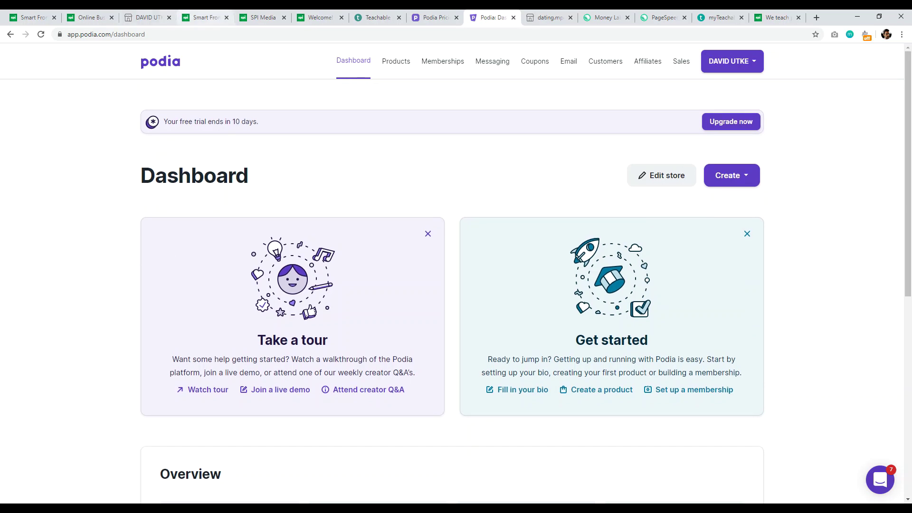
drag(907, 128, 910, 149)
click(88, 17)
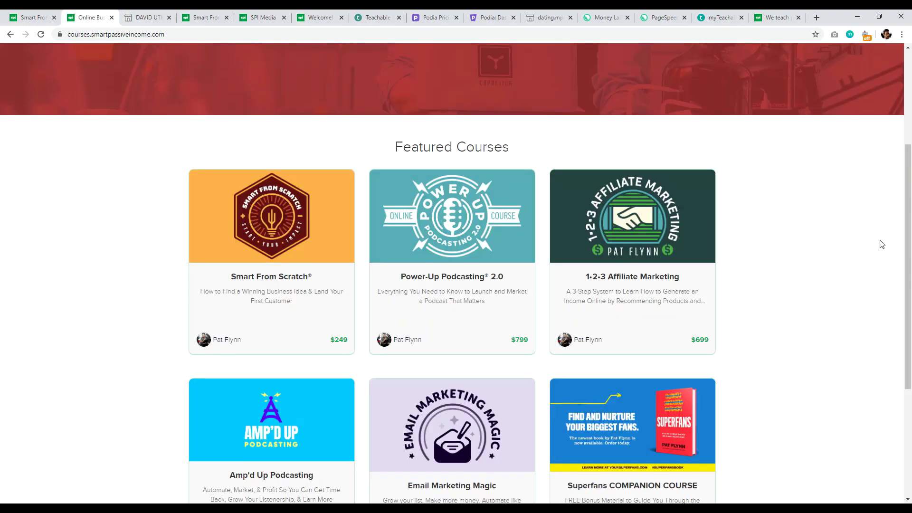
drag(908, 244, 910, 118)
click(795, 251)
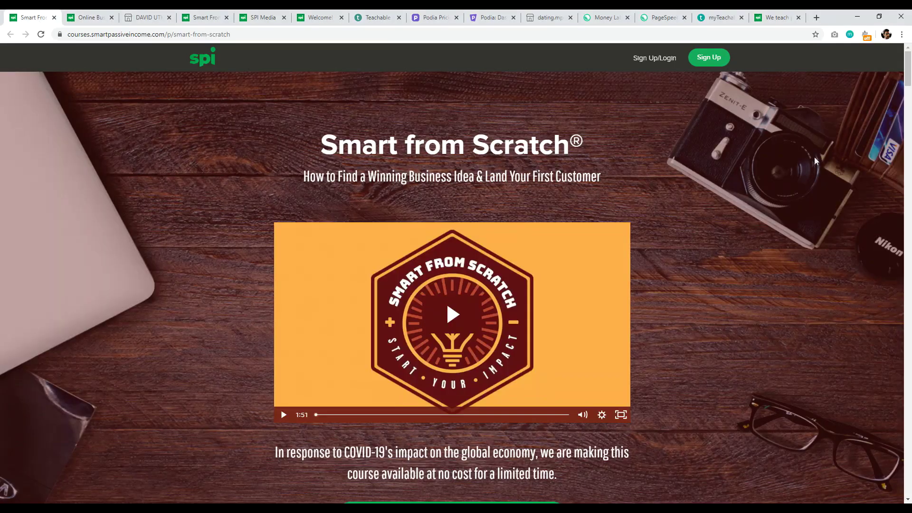
scroll(689, 200, down, 1)
scroll(617, 208, up, 1)
Step: Scan the PageSpeed for Bloggers sales page again and return to the Podia pricing page
click(665, 17)
scroll(909, 59, down, 4)
scroll(909, 60, up, 4)
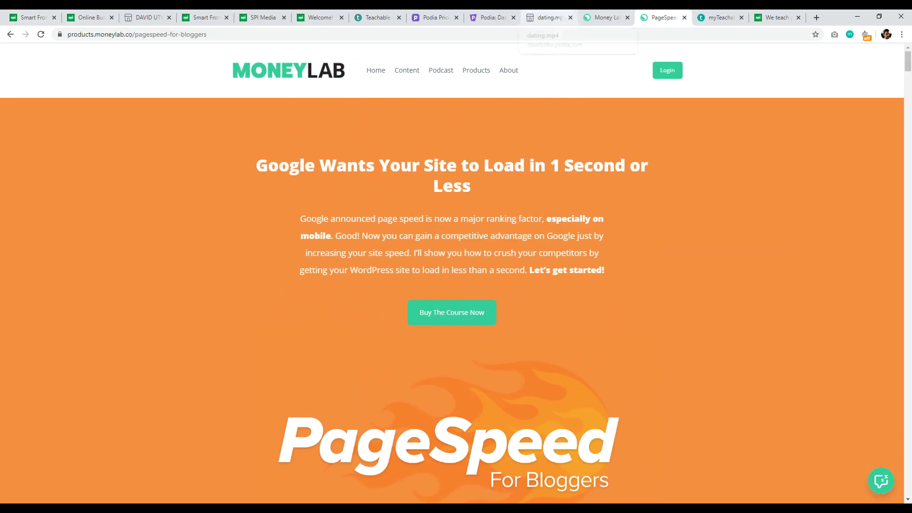
click(434, 18)
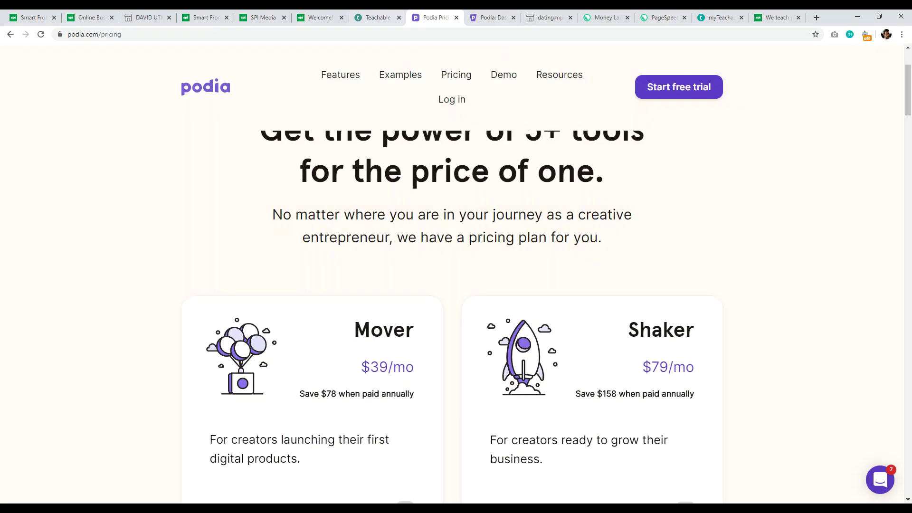
Step: Open the PLAN. BUILD. PROMOTE. PROFIT. course page from the Podia storefront in a new tab and dismiss the translation popup
click(147, 17)
scroll(869, 255, down, 3)
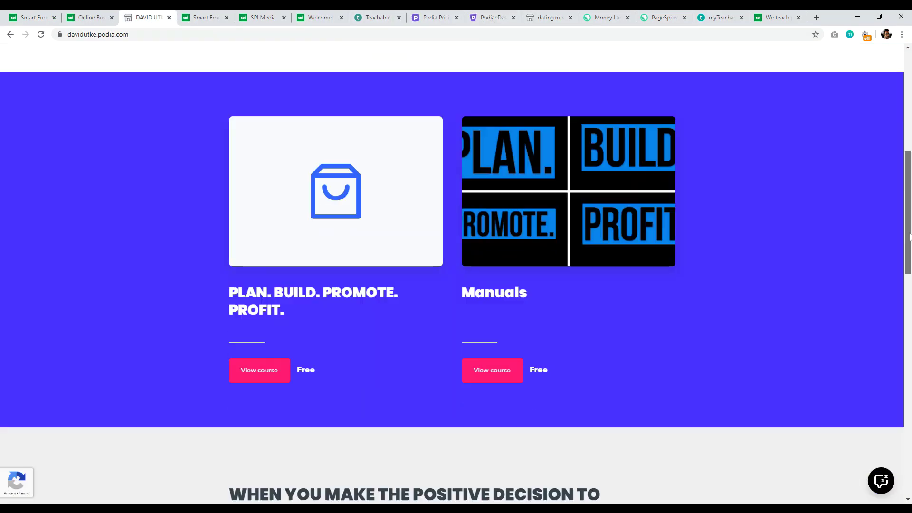
right_click(258, 371)
click(284, 377)
scroll(910, 251, up, 8)
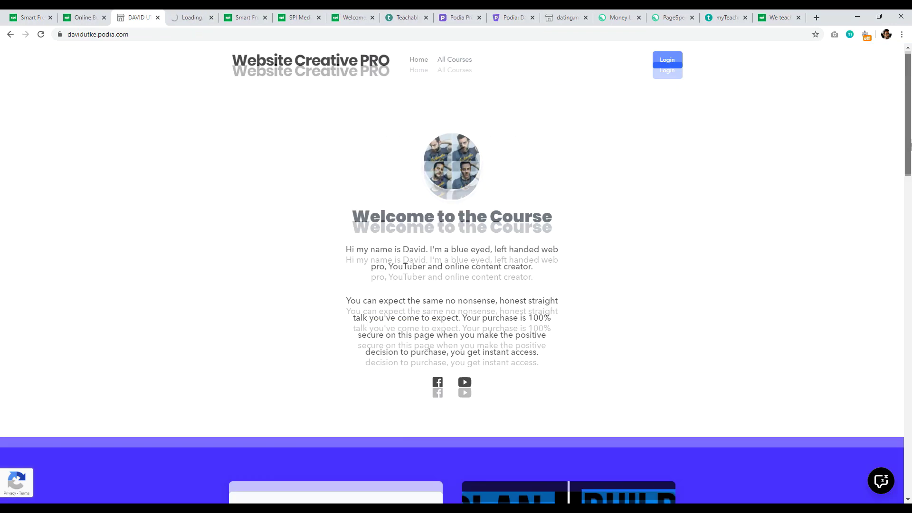
click(190, 18)
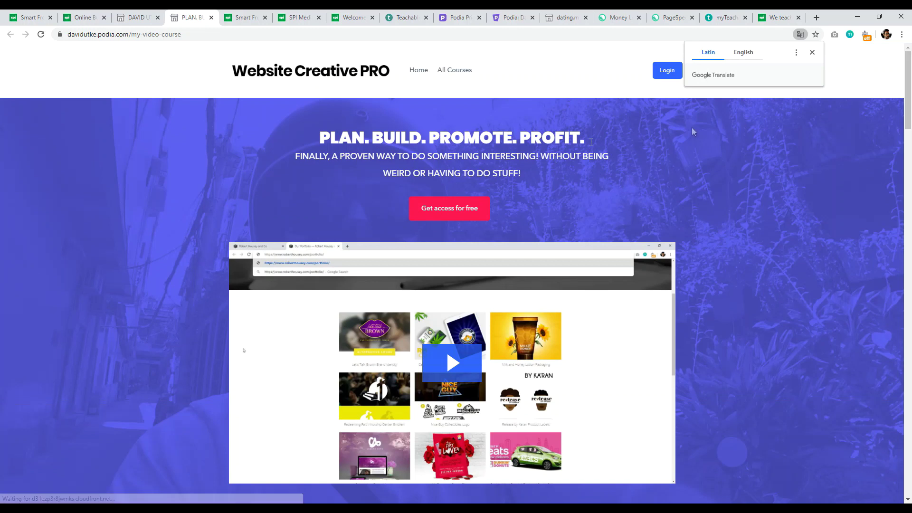
click(693, 132)
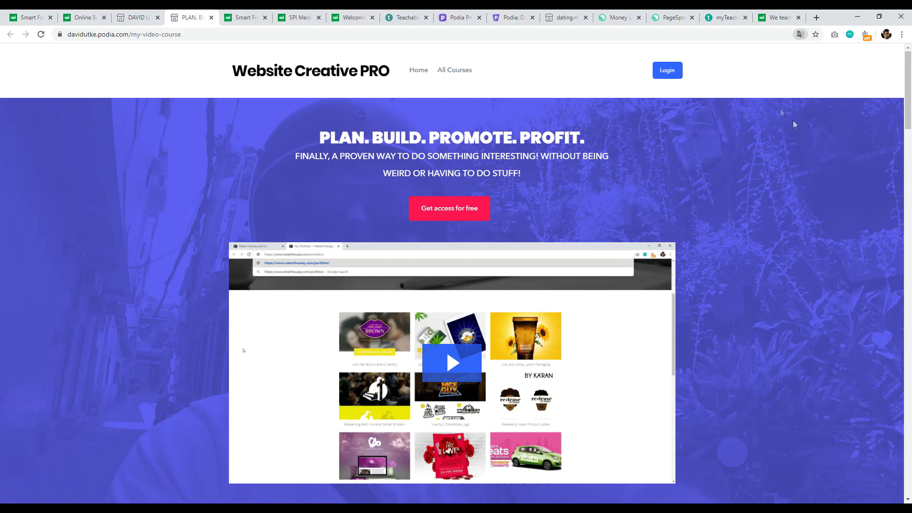
Step: Review the PLAN. BUILD. PROMOTE. PROFIT. sales page down to its testimonials and closing image-with-text section
mouse_move(907, 90)
mouse_down()
mouse_move(907, 456)
mouse_move(910, 95)
mouse_up()
scroll(529, 213, down, 7)
click(658, 58)
drag(908, 81, 898, 476)
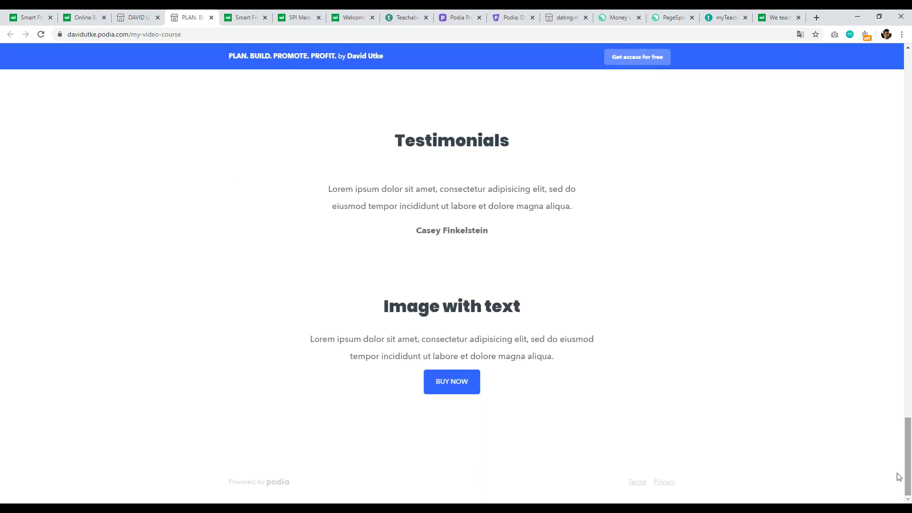
Step: Open the free course's enrollment form from the closing Buy Now section, cancel the purchase and return to the Podia dashboard
click(445, 384)
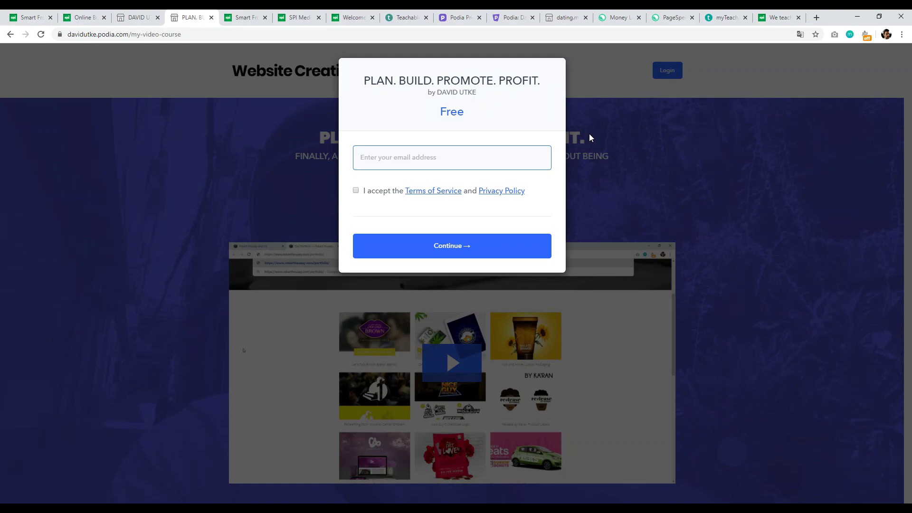
click(633, 127)
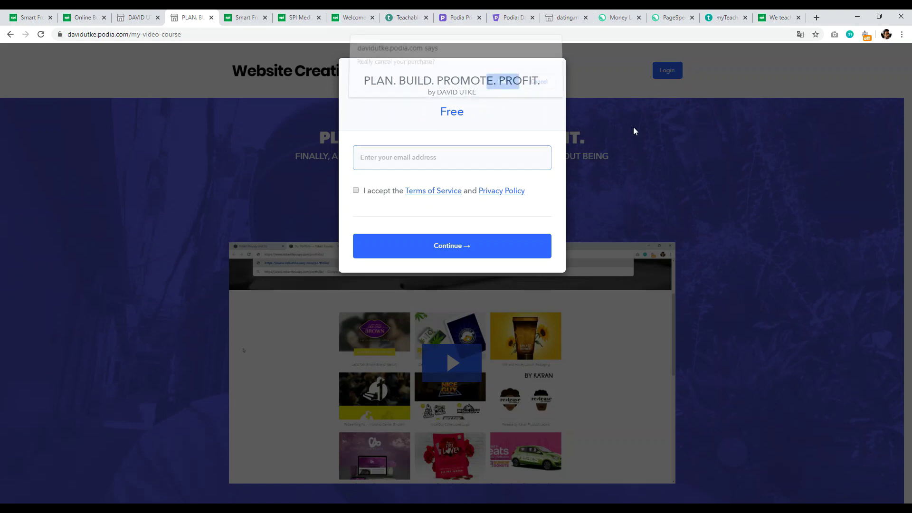
click(504, 90)
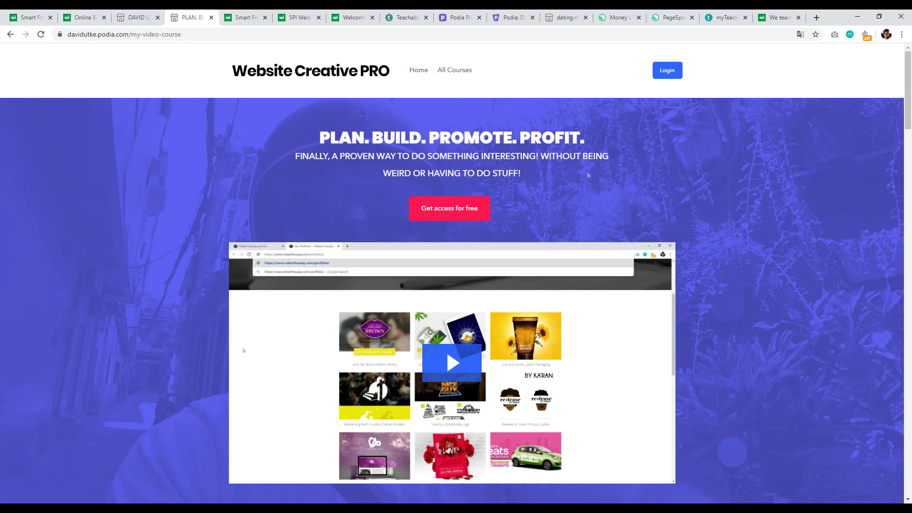
click(510, 17)
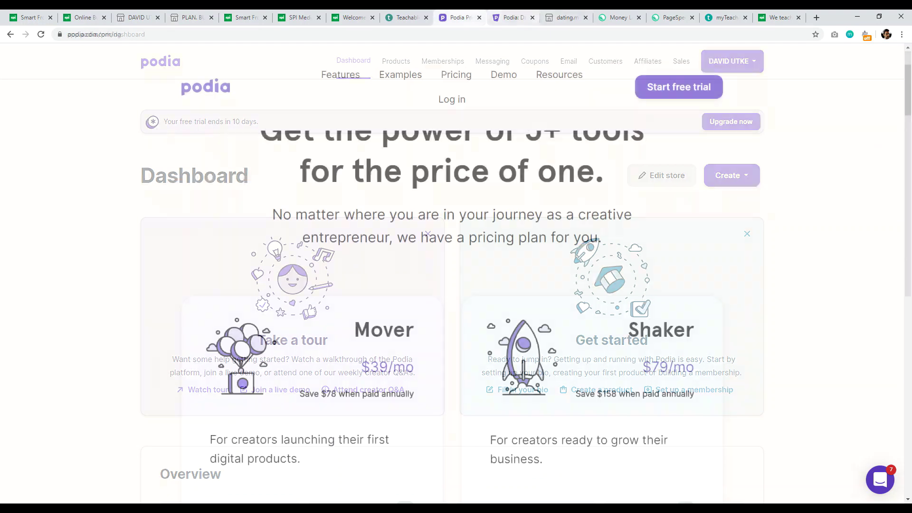
Step: Review the Podia storefront down to the newsletter signup form that offers a 10% off purchase code
click(138, 17)
scroll(697, 364, down, 20)
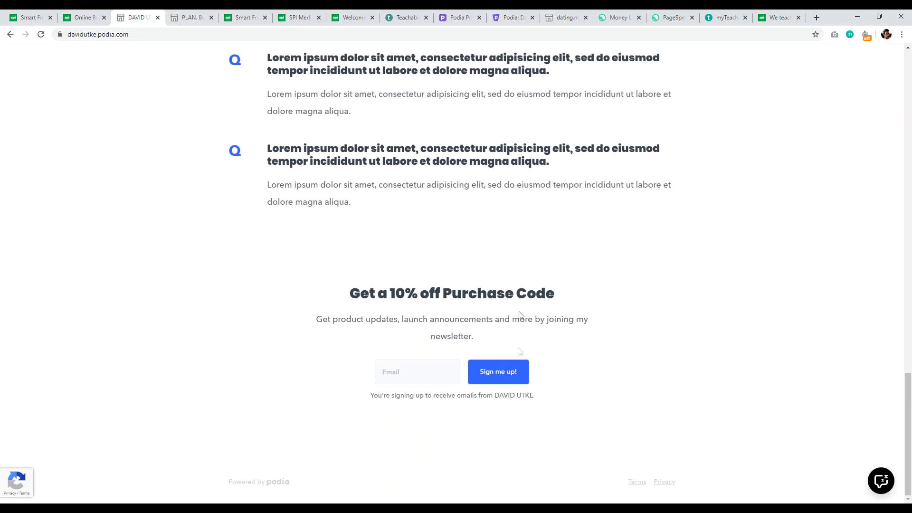
drag(910, 430, 890, 464)
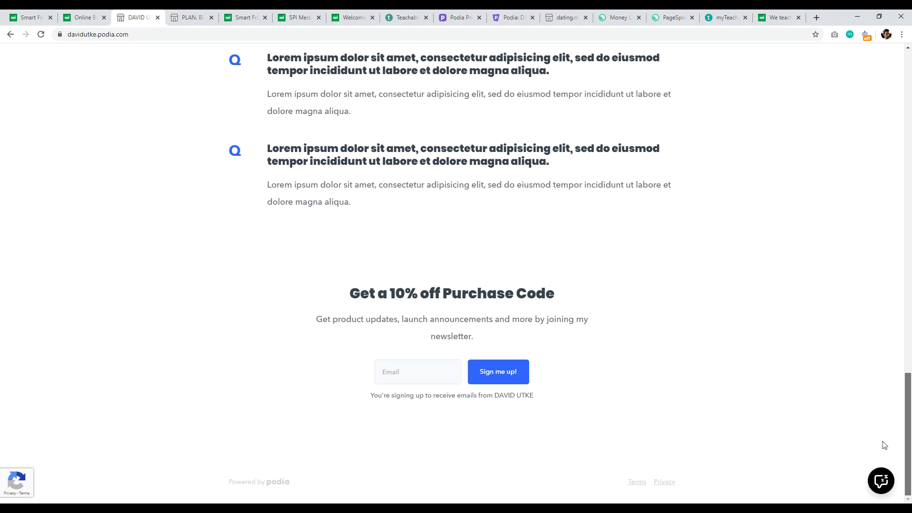
Step: Compare the Mover and Shaker plans' feature lists and prices on the Podia pricing page, and return to the Teachable pricing page
click(456, 18)
drag(910, 94, 910, 125)
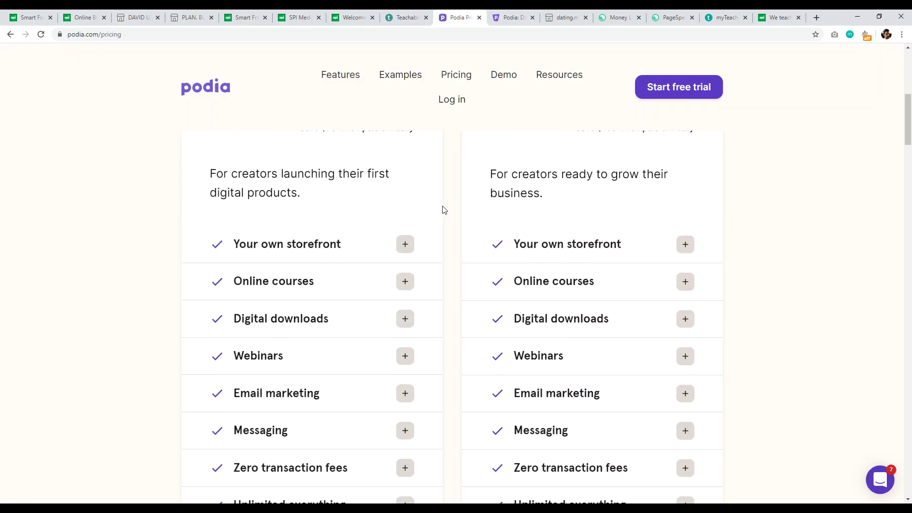
scroll(229, 338, down, 1)
scroll(233, 358, down, 3)
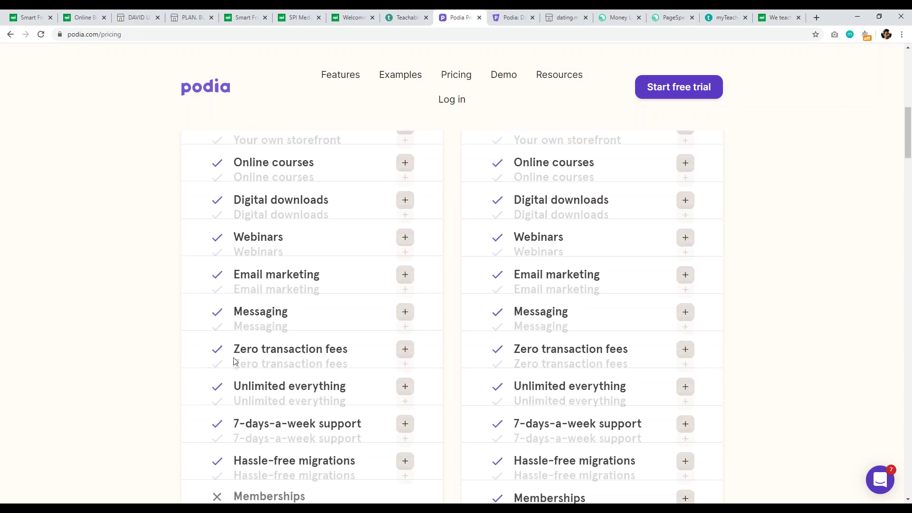
scroll(204, 350, down, 2)
scroll(210, 352, up, 3)
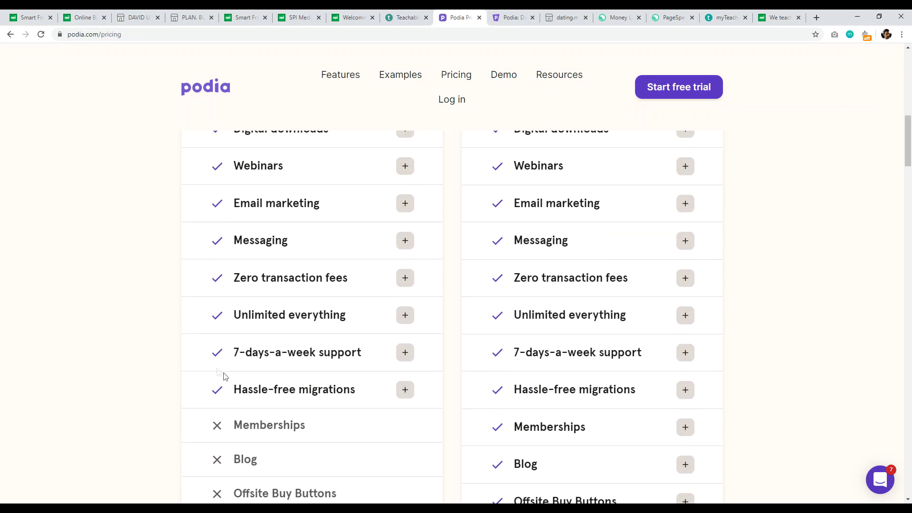
scroll(266, 233, up, 2)
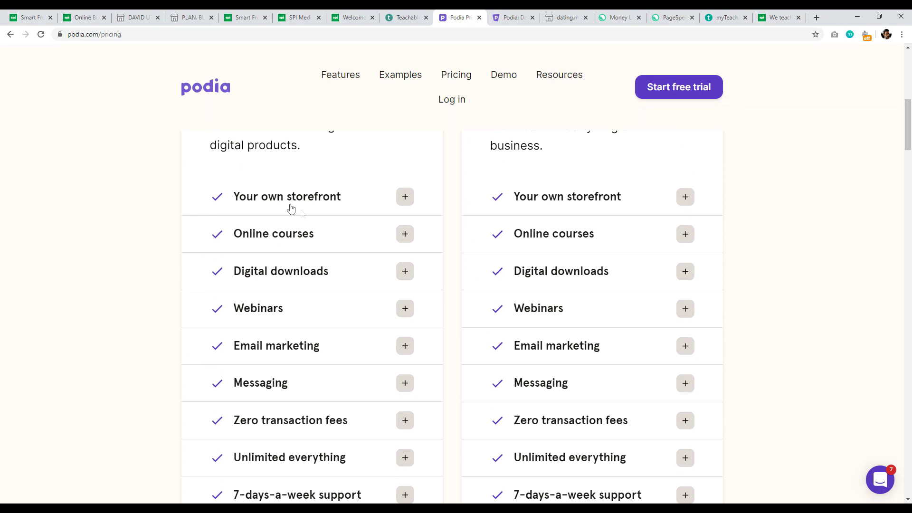
scroll(265, 247, down, 3)
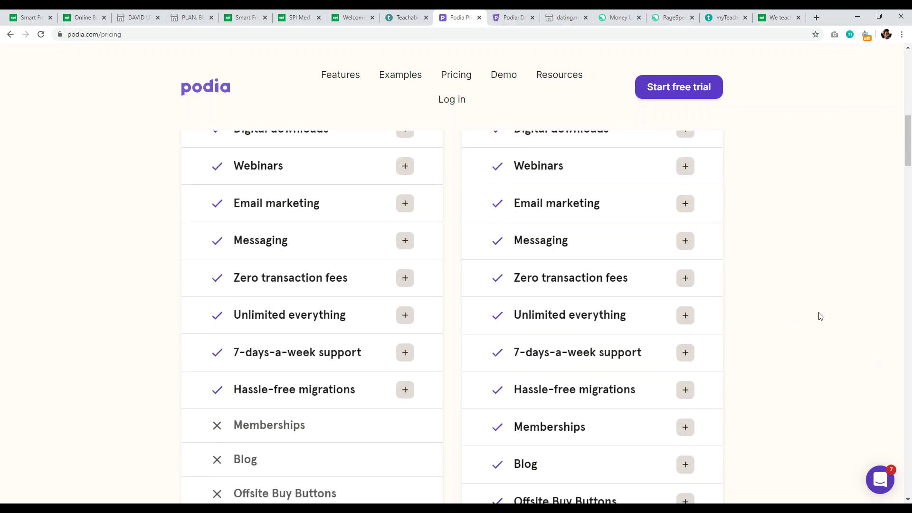
scroll(543, 116, up, 8)
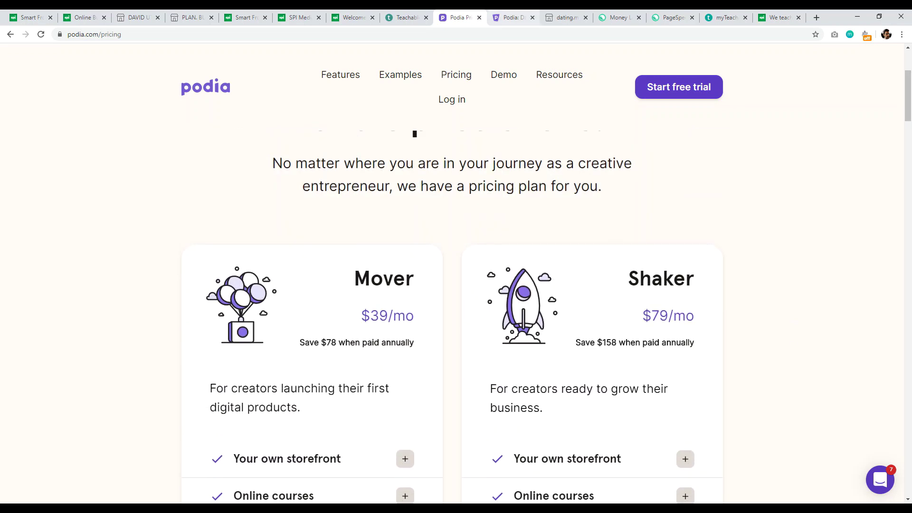
key(ctrl+shift+Tab)
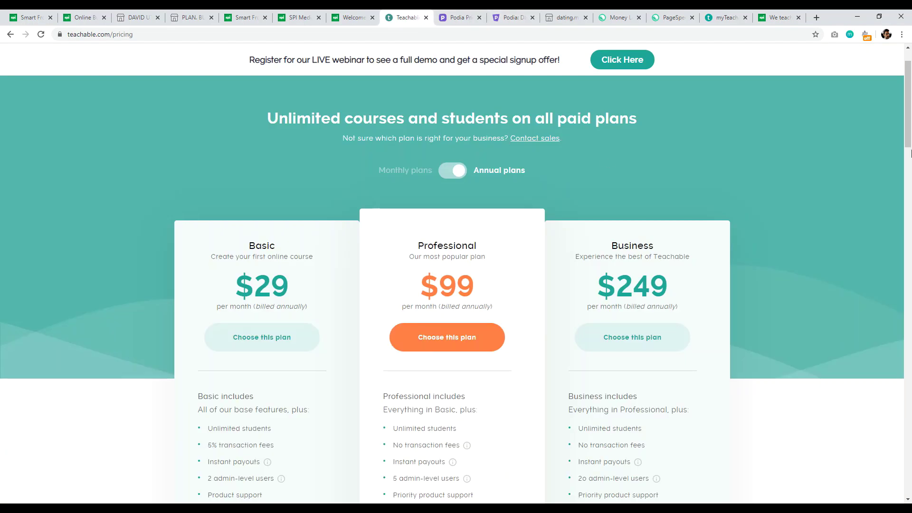